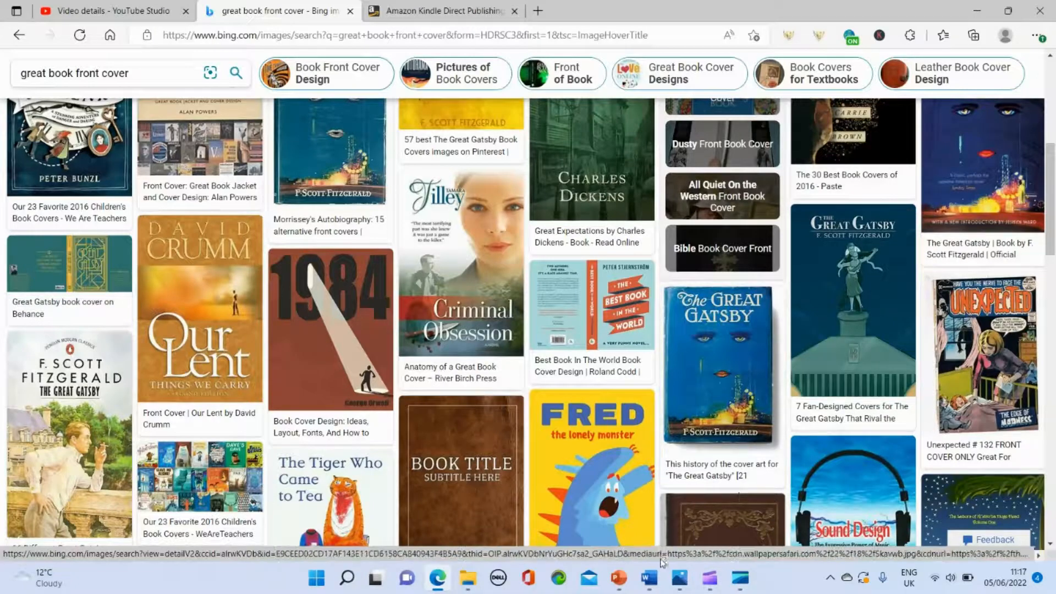
Switch to Word and bring up the 7.5 x 9.25 inch puzzles document at its last crossword pages
{"action": "left_click", "coordinate": [648, 578]}
{"action": "left_click", "coordinate": [575, 509]}
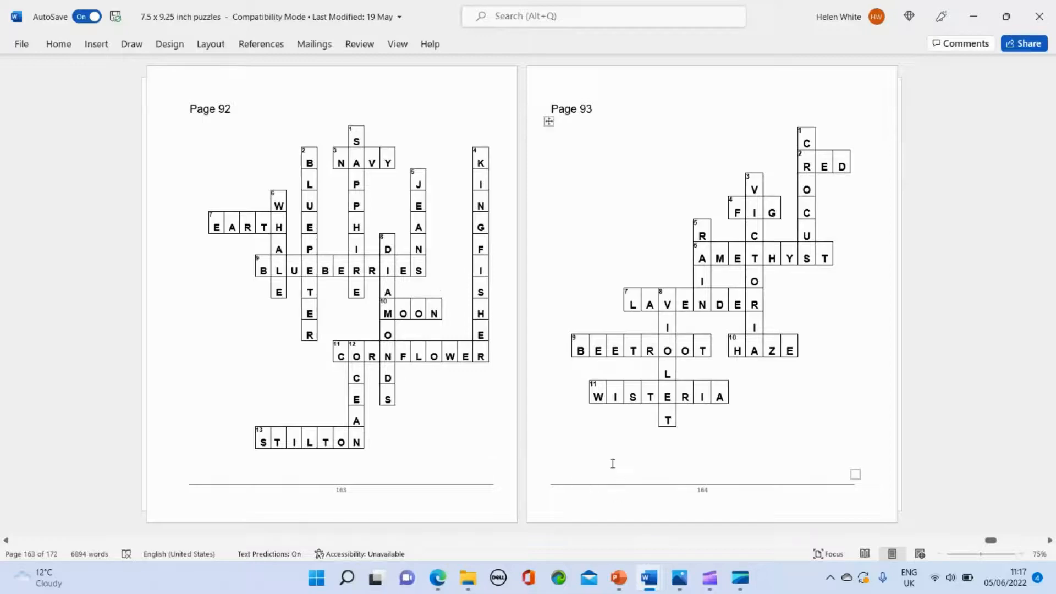
{"action": "left_click", "coordinate": [680, 577]}
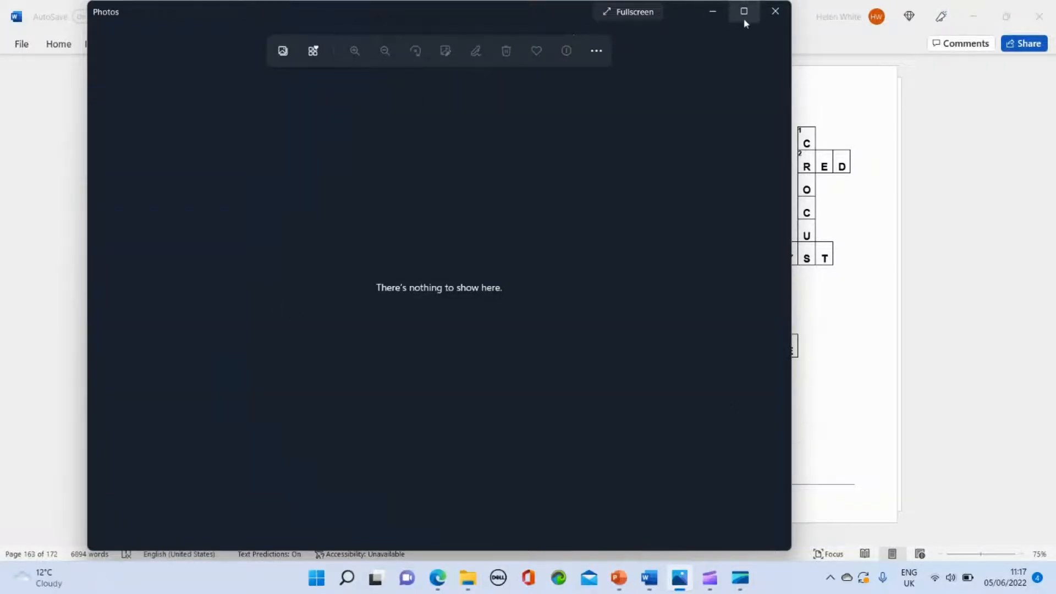
{"action": "left_click", "coordinate": [776, 11]}
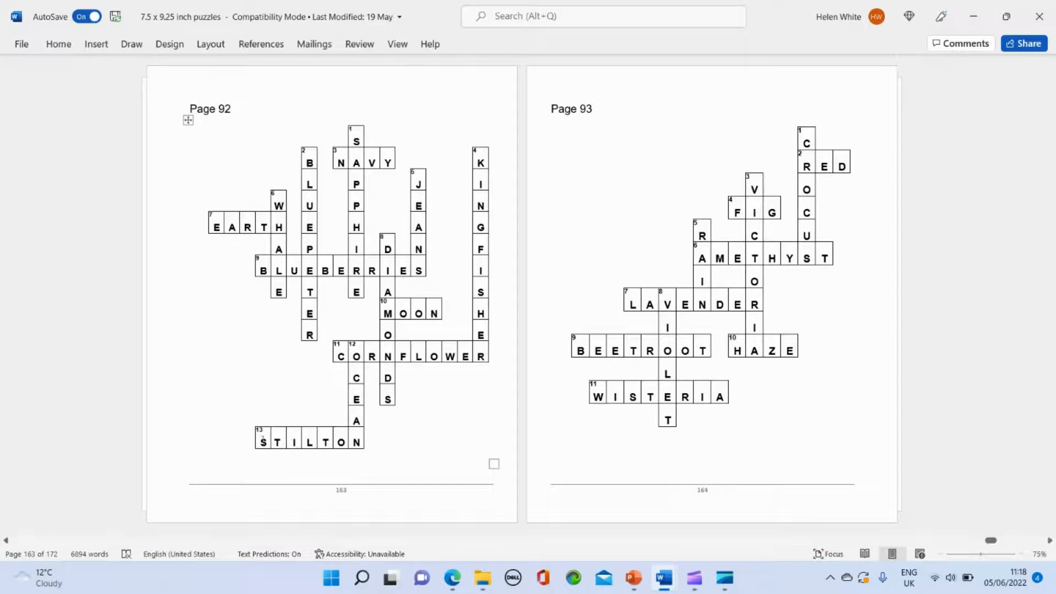
Switch to Edge, go to the Kindle Direct Publishing bookshelf page and open its help topic on creating a book
{"action": "left_click", "coordinate": [454, 583]}
{"action": "left_click", "coordinate": [462, 10]}
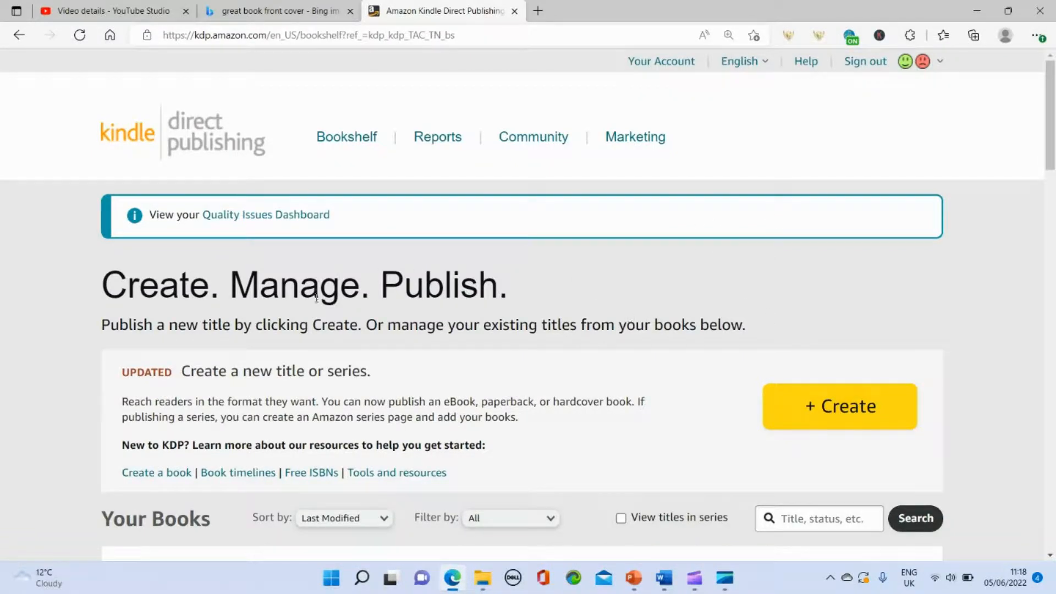
{"action": "left_click", "coordinate": [162, 474]}
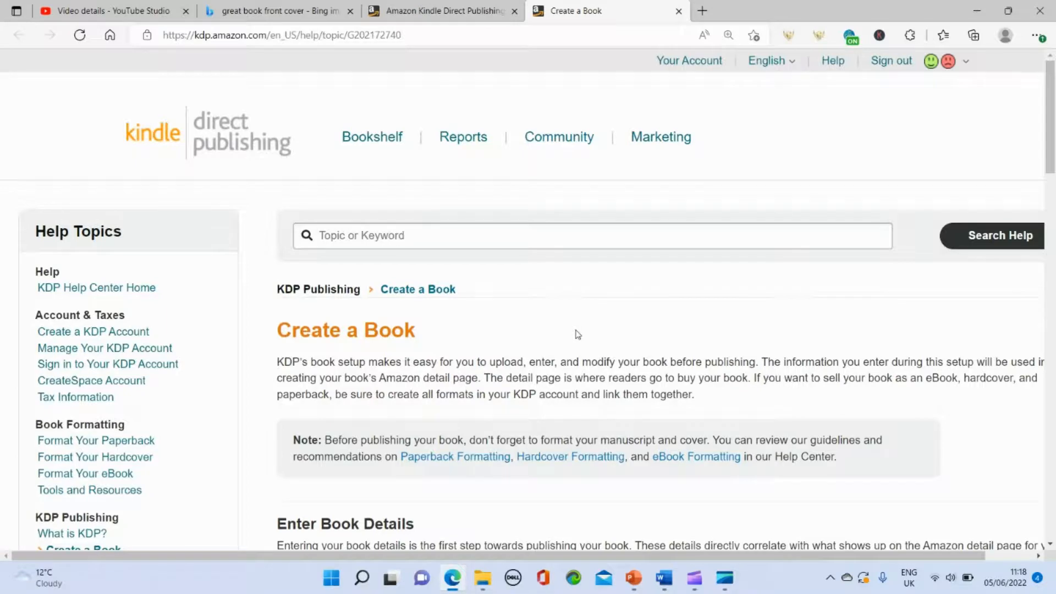
{"action": "scroll", "coordinate": [550, 334], "scroll_direction": "down", "scroll_amount": 3}
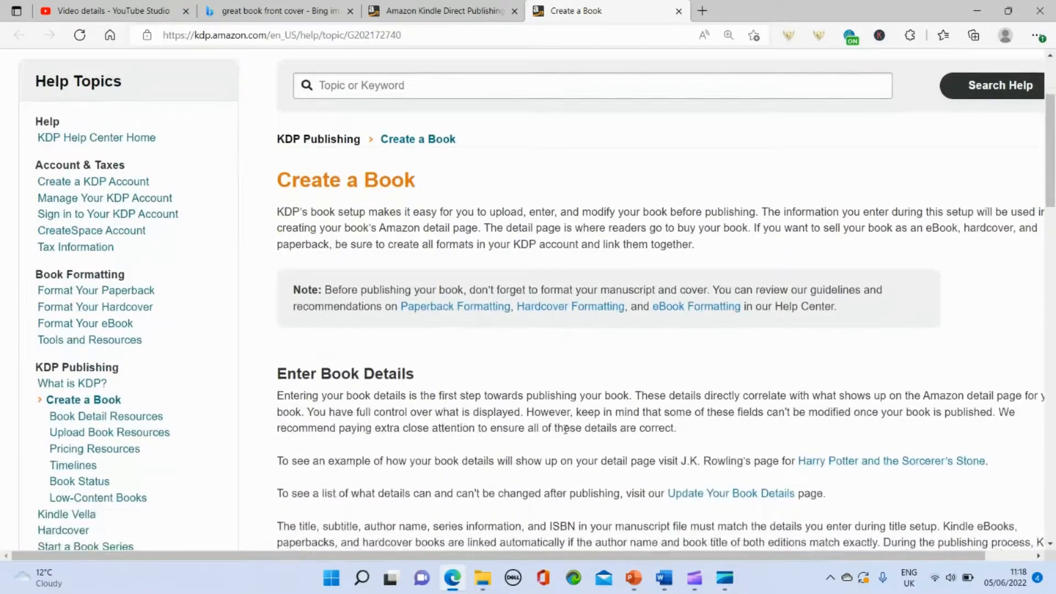
{"action": "scroll", "coordinate": [561, 429], "scroll_direction": "down", "scroll_amount": 3}
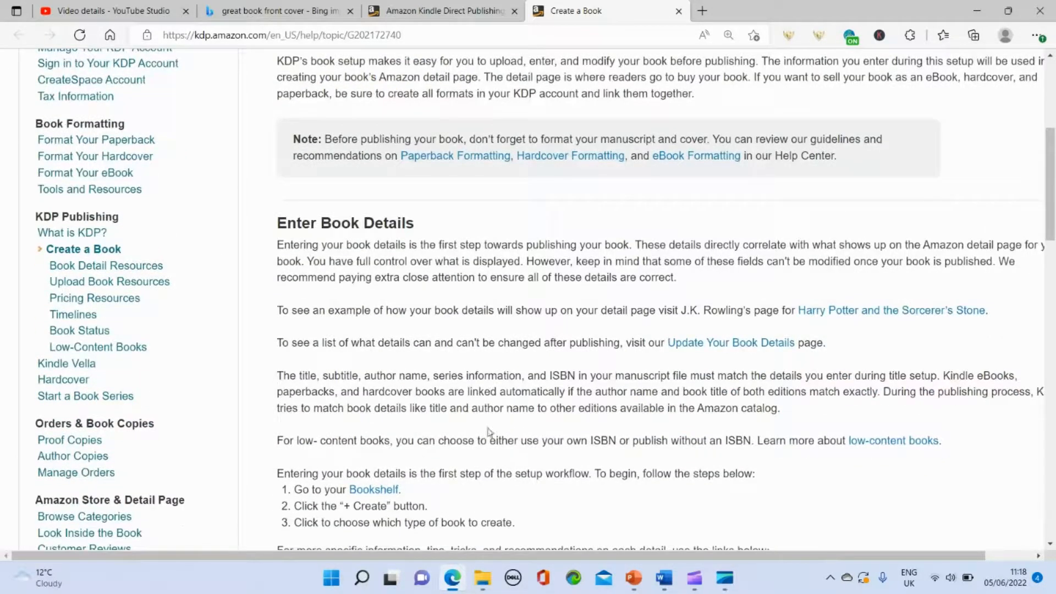
{"action": "scroll", "coordinate": [489, 412], "scroll_direction": "down", "scroll_amount": 4}
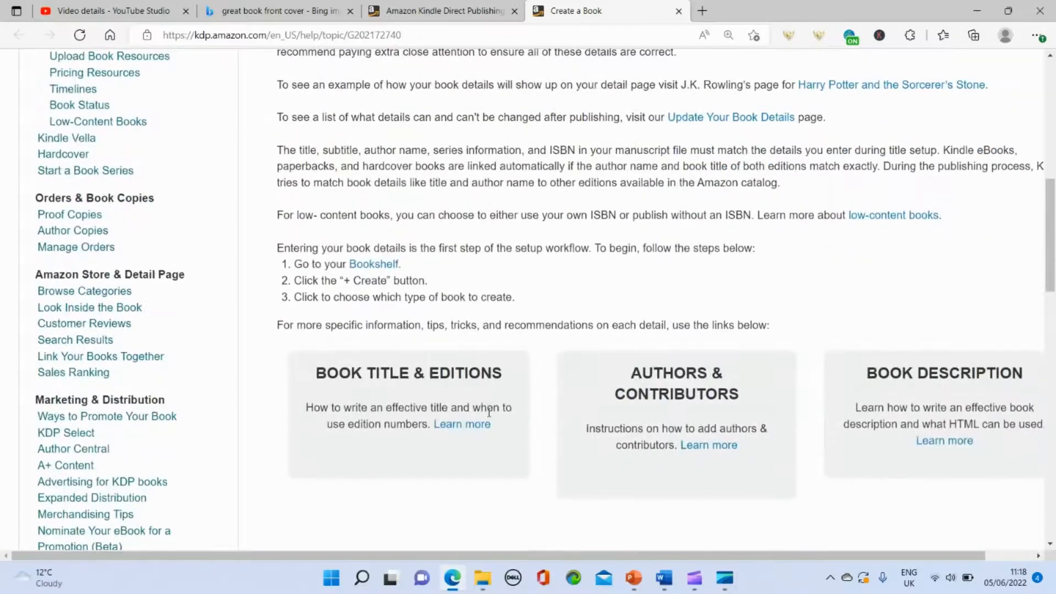
{"action": "scroll", "coordinate": [489, 412], "scroll_direction": "up", "scroll_amount": 10}
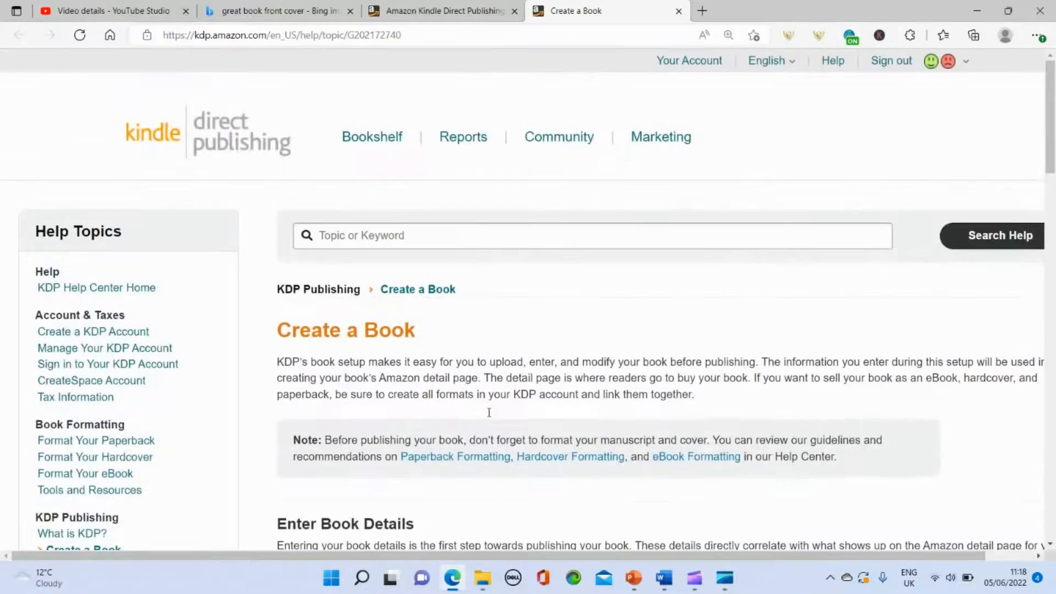
Search the KDP help topics for "cover calculator"
{"action": "left_click", "coordinate": [398, 234]}
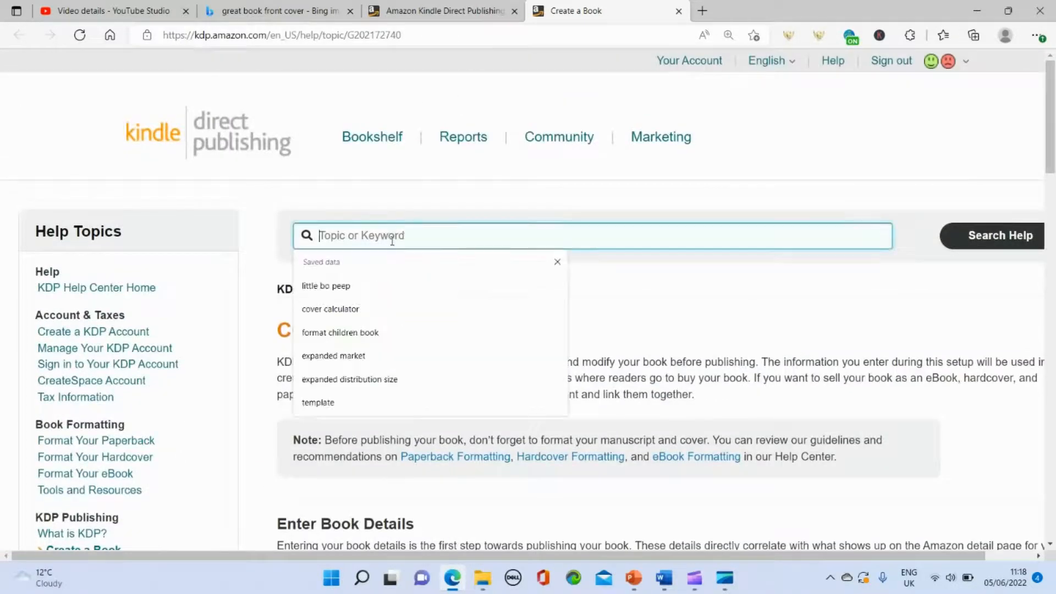
{"action": "left_click", "coordinate": [338, 312]}
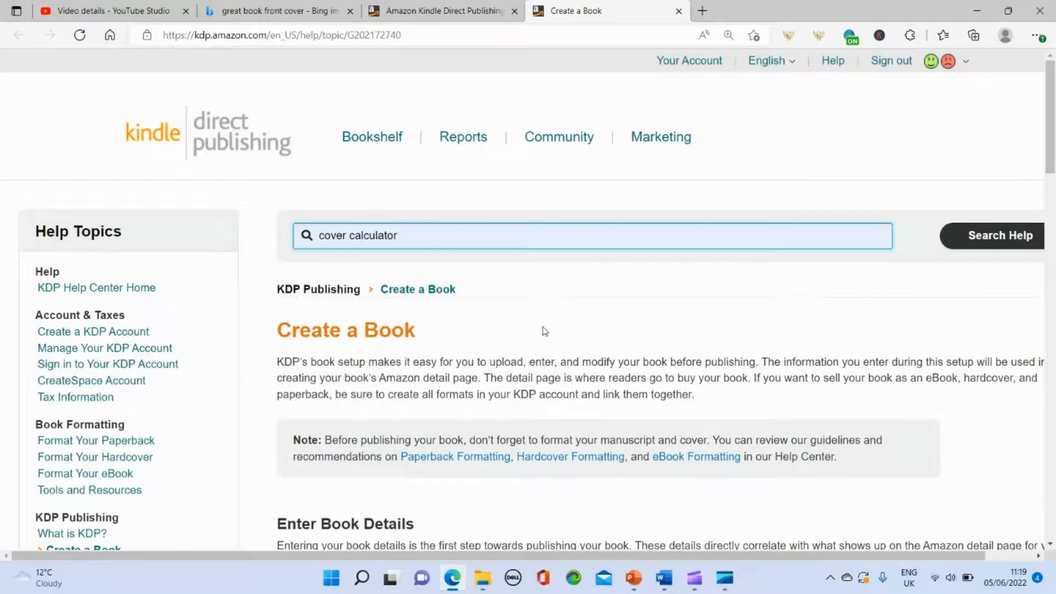
{"action": "key", "text": "Return"}
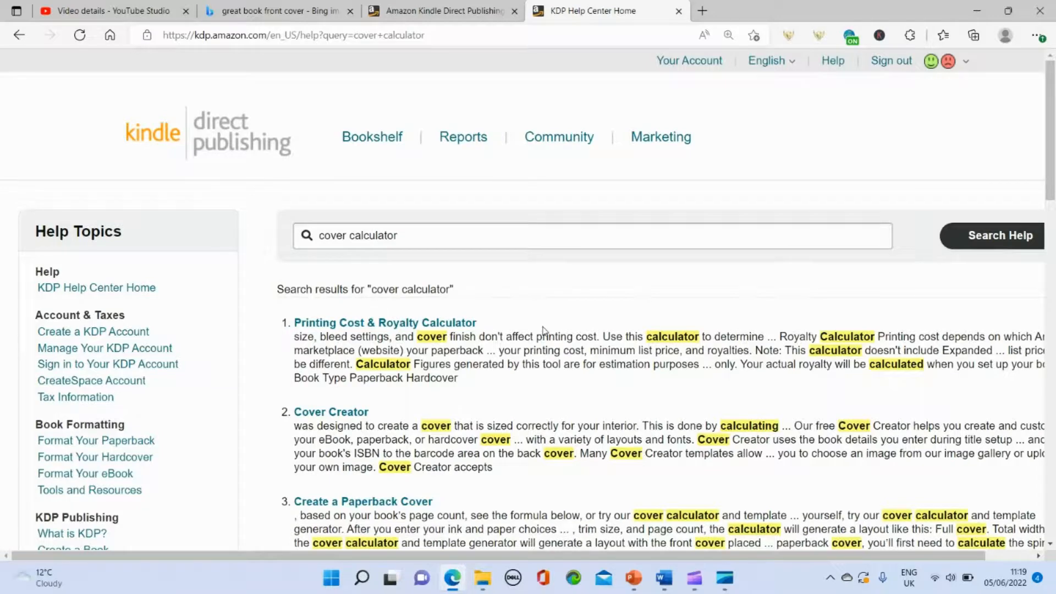
Open the Create a Paperback Cover article from the results and go to its linked cover calculator and template generator
{"action": "scroll", "coordinate": [543, 330], "scroll_direction": "down", "scroll_amount": 3}
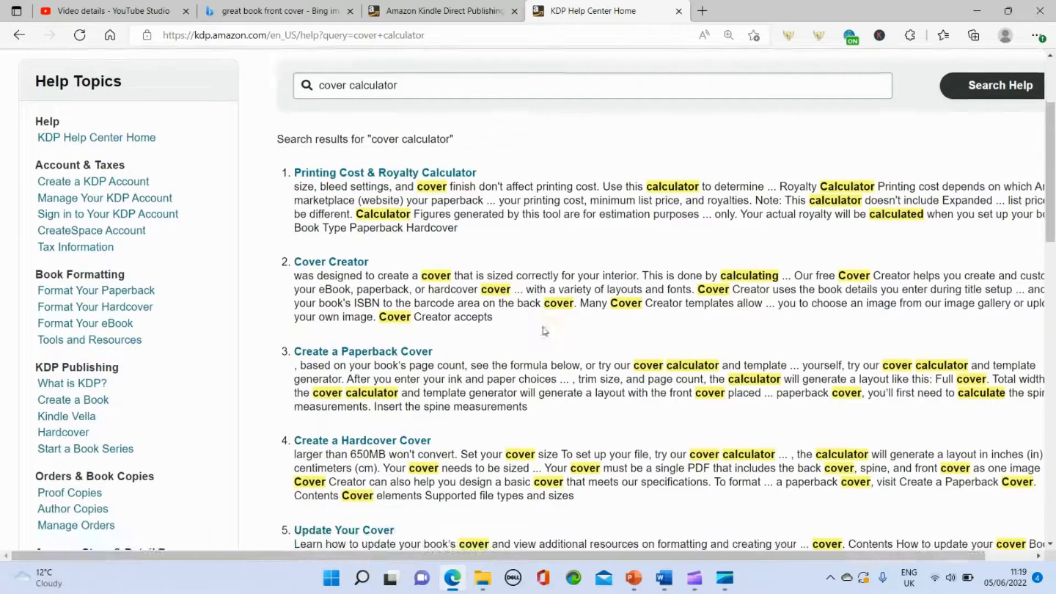
{"action": "left_click", "coordinate": [375, 354]}
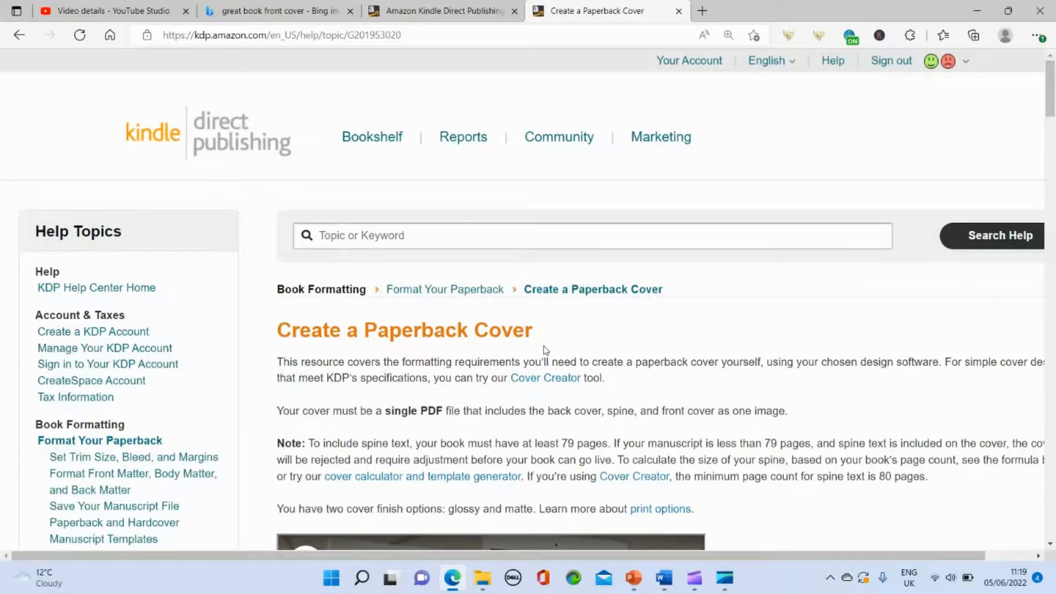
{"action": "scroll", "coordinate": [545, 350], "scroll_direction": "down", "scroll_amount": 4}
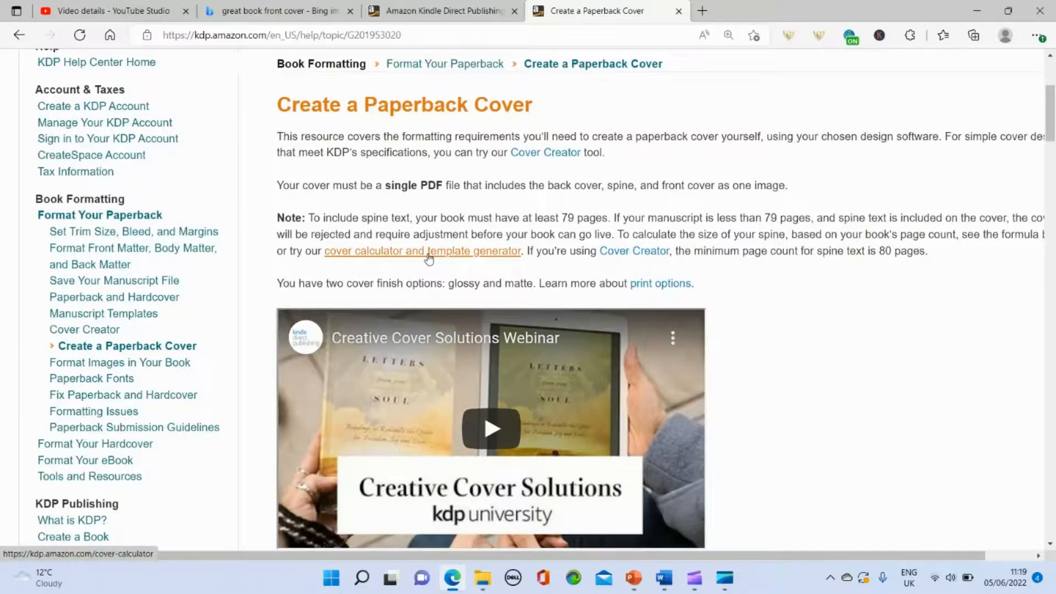
{"action": "left_click", "coordinate": [429, 252]}
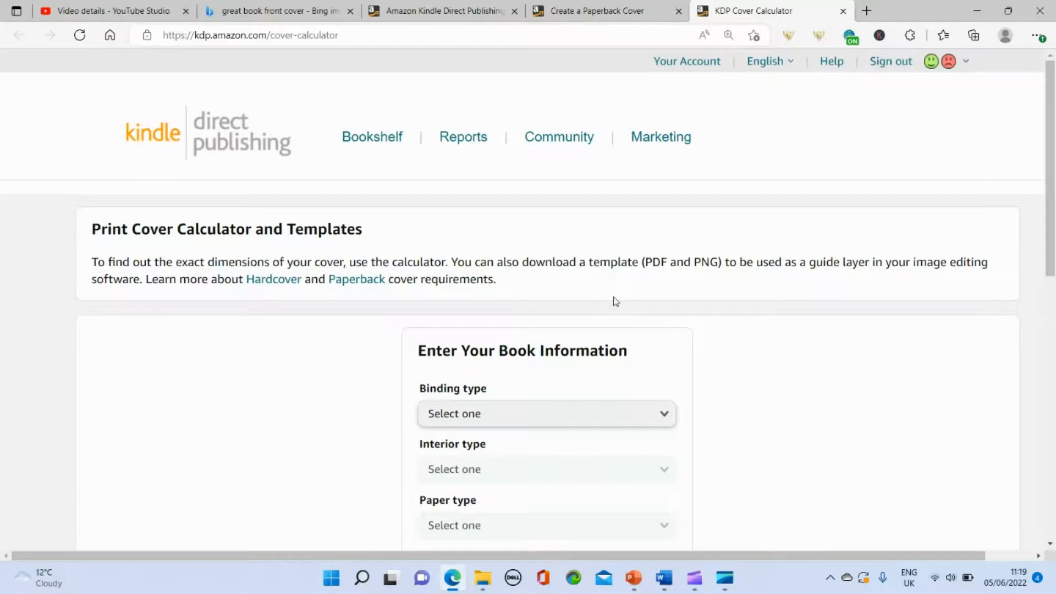
Set the book's binding type to Paperback and its interior type to Black & white in the cover calculator
{"action": "scroll", "coordinate": [615, 302], "scroll_direction": "down", "scroll_amount": 3}
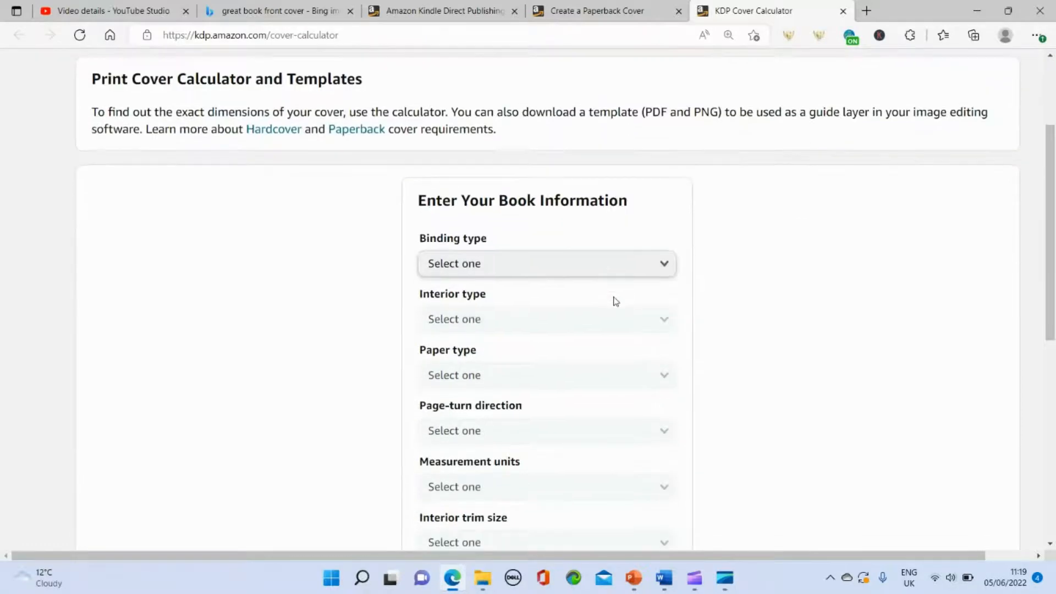
{"action": "left_click", "coordinate": [566, 274]}
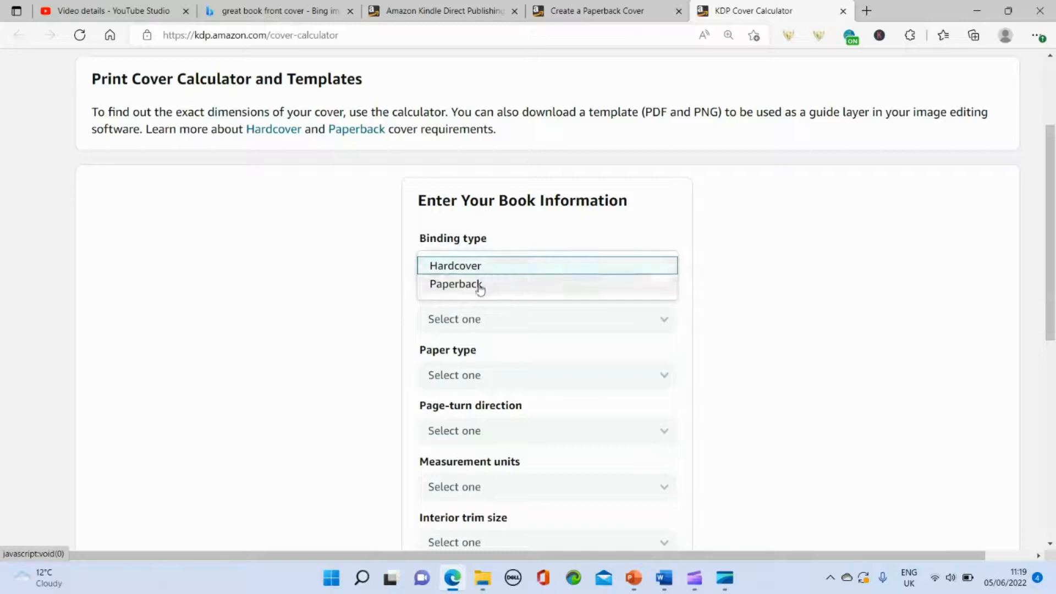
{"action": "left_click", "coordinate": [480, 288]}
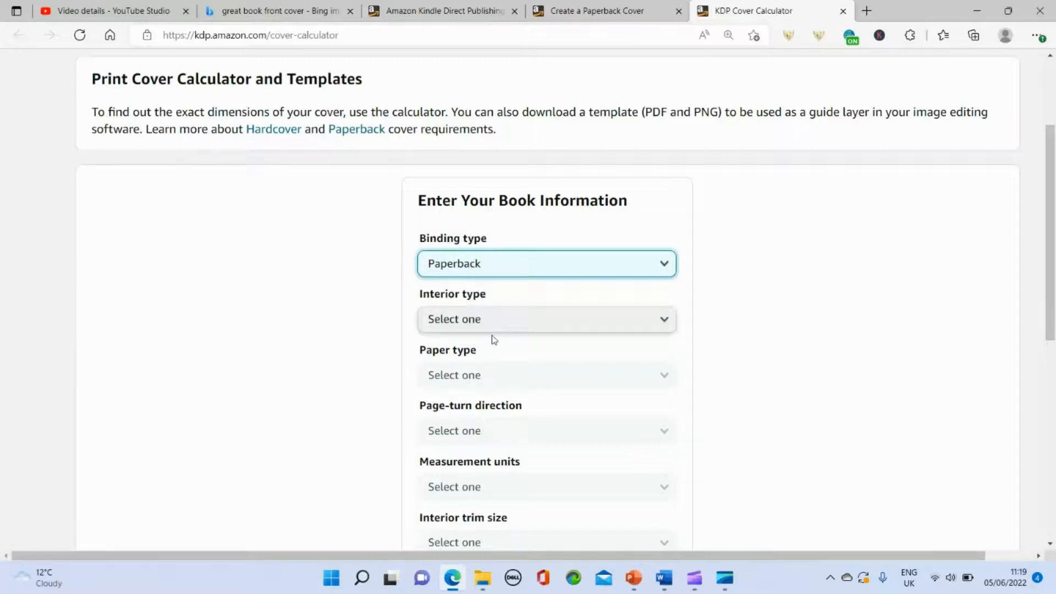
{"action": "left_click", "coordinate": [507, 327]}
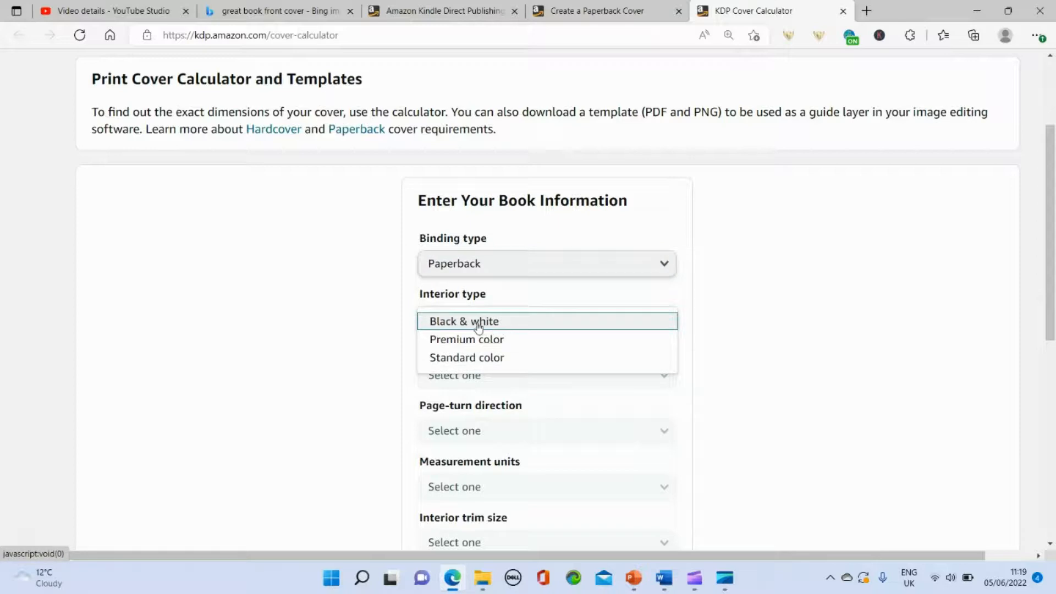
{"action": "left_click", "coordinate": [478, 325]}
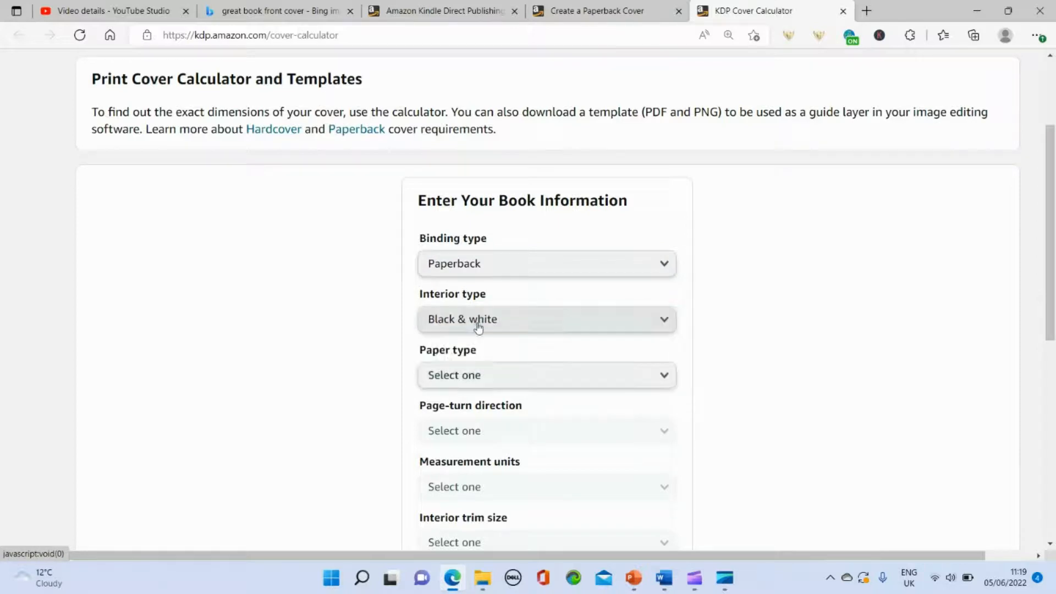
Choose White paper as the paper type and Left to Right as the page-turn direction
{"action": "left_click", "coordinate": [522, 385]}
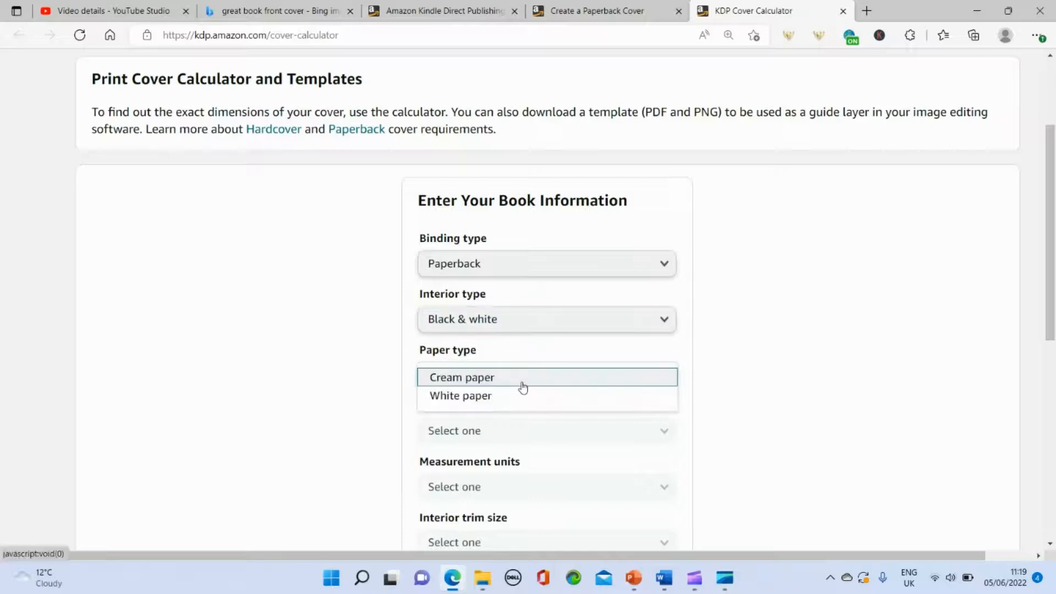
{"action": "left_click", "coordinate": [466, 403]}
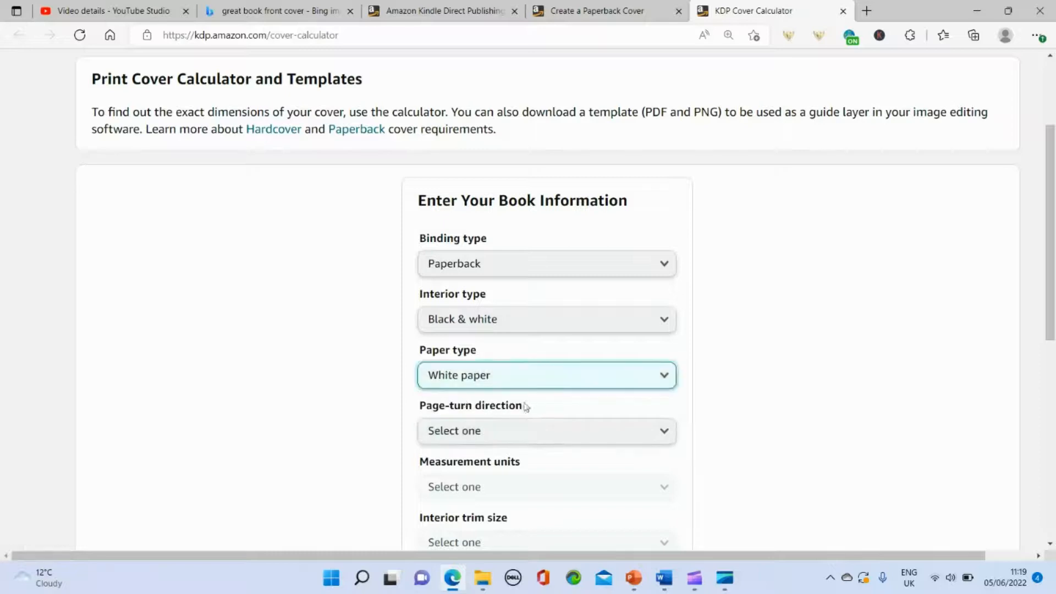
{"action": "left_click", "coordinate": [515, 432]}
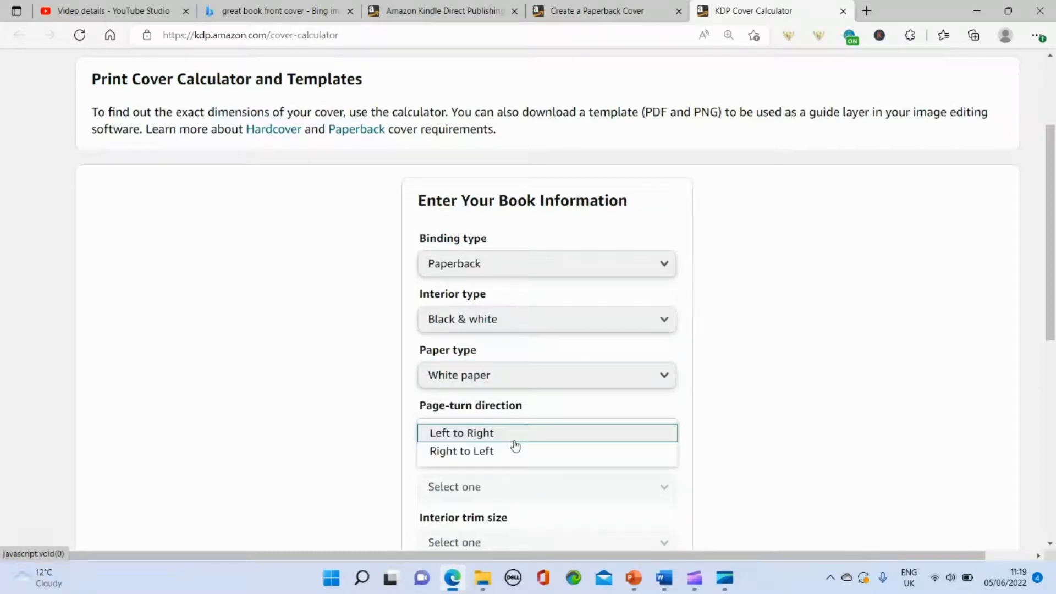
{"action": "left_click", "coordinate": [449, 433]}
Set the measurement units to Inches and the interior trim size to 7.5 x 9.25 in
{"action": "scroll", "coordinate": [727, 448], "scroll_direction": "down", "scroll_amount": 3}
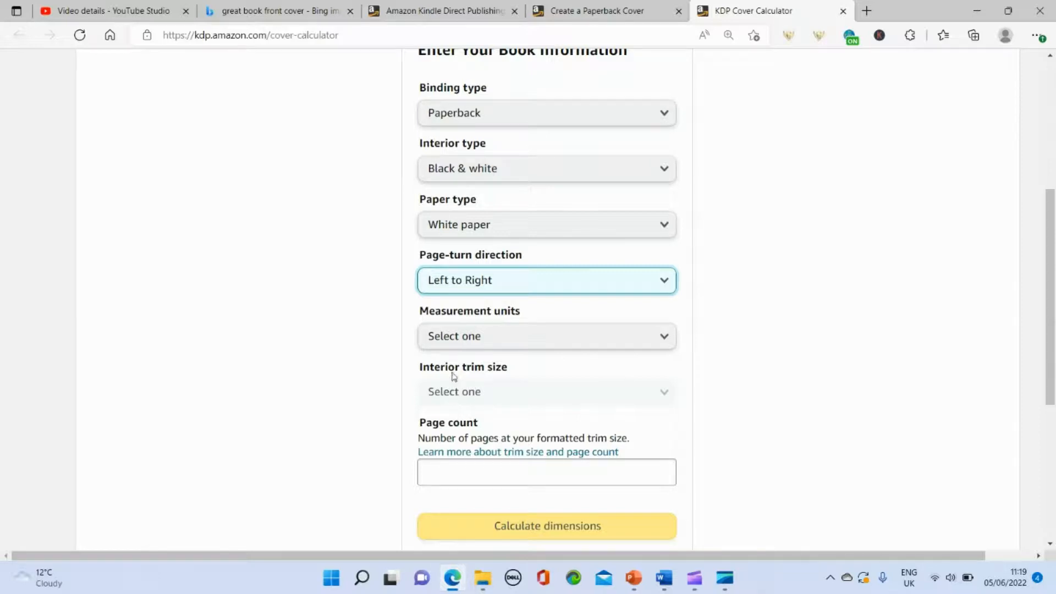
{"action": "left_click", "coordinate": [507, 342]}
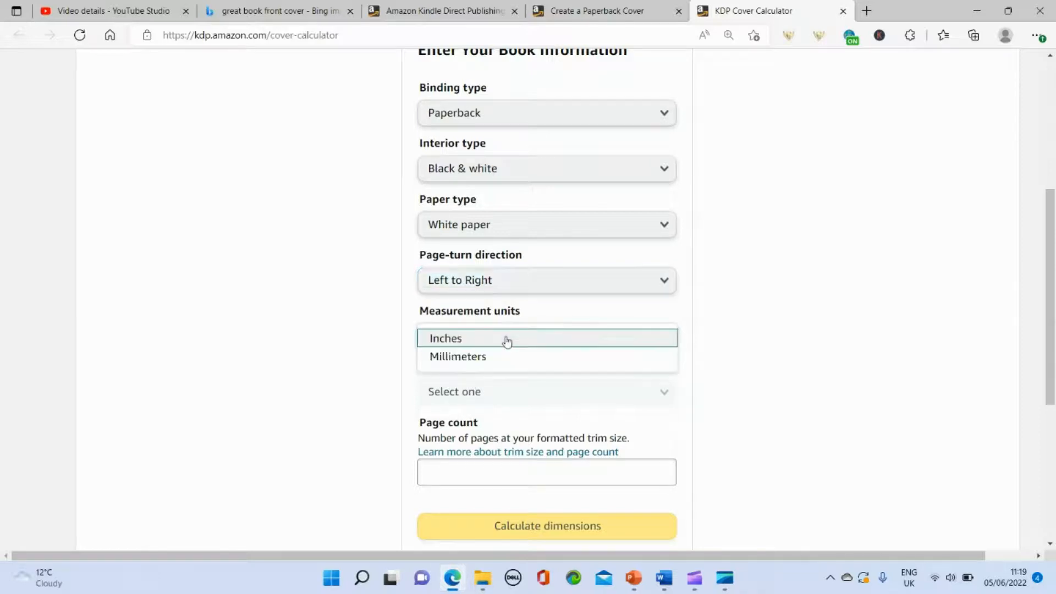
{"action": "left_click", "coordinate": [439, 347]}
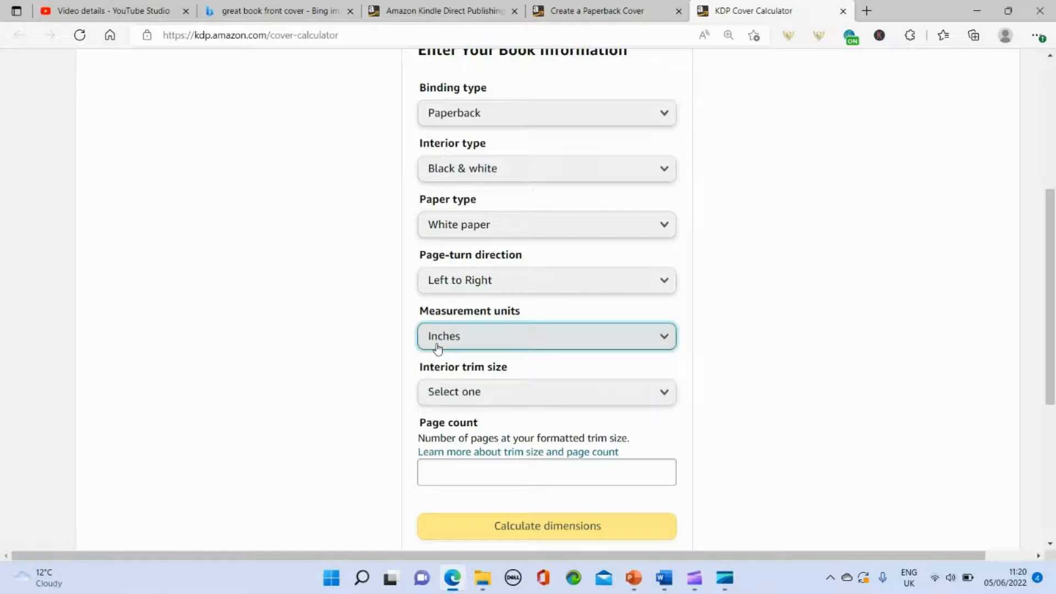
{"action": "left_click", "coordinate": [438, 349]}
{"action": "left_click", "coordinate": [437, 347]}
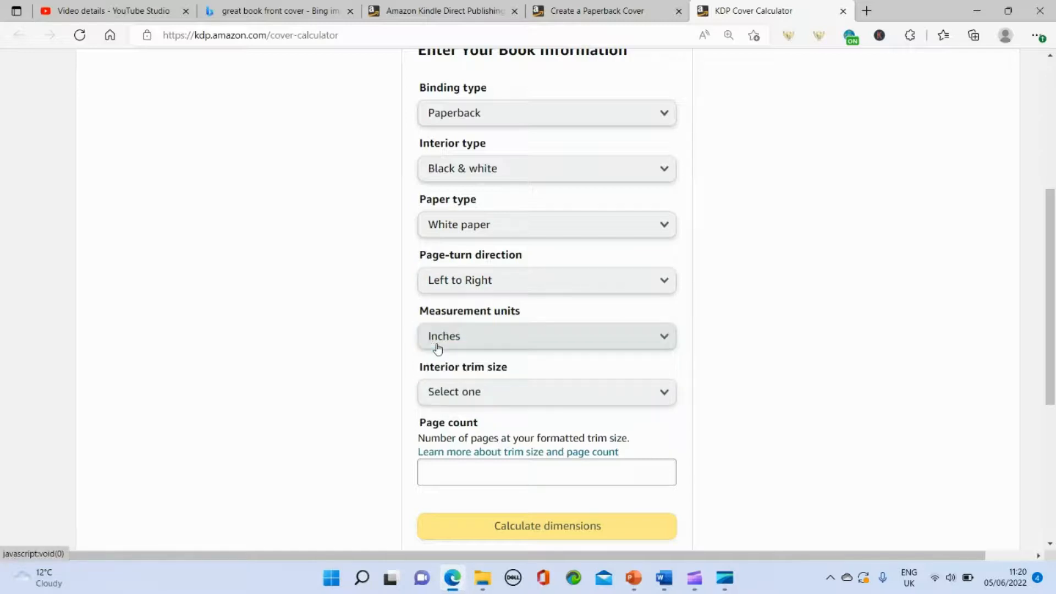
{"action": "left_click", "coordinate": [450, 400]}
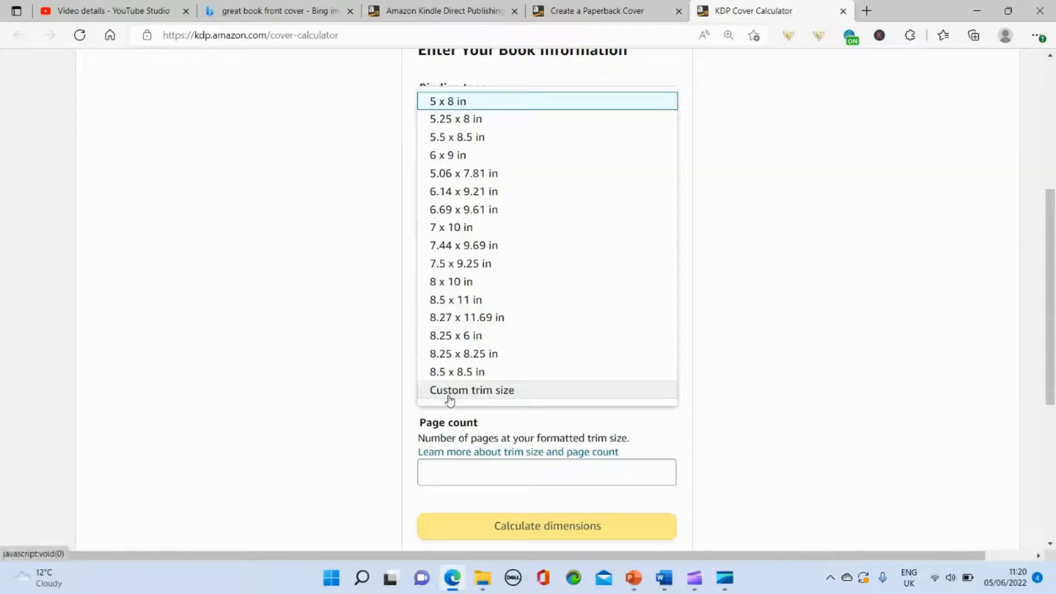
{"action": "scroll", "coordinate": [483, 215], "scroll_direction": "down", "scroll_amount": 2}
{"action": "scroll", "coordinate": [481, 212], "scroll_direction": "up", "scroll_amount": 1}
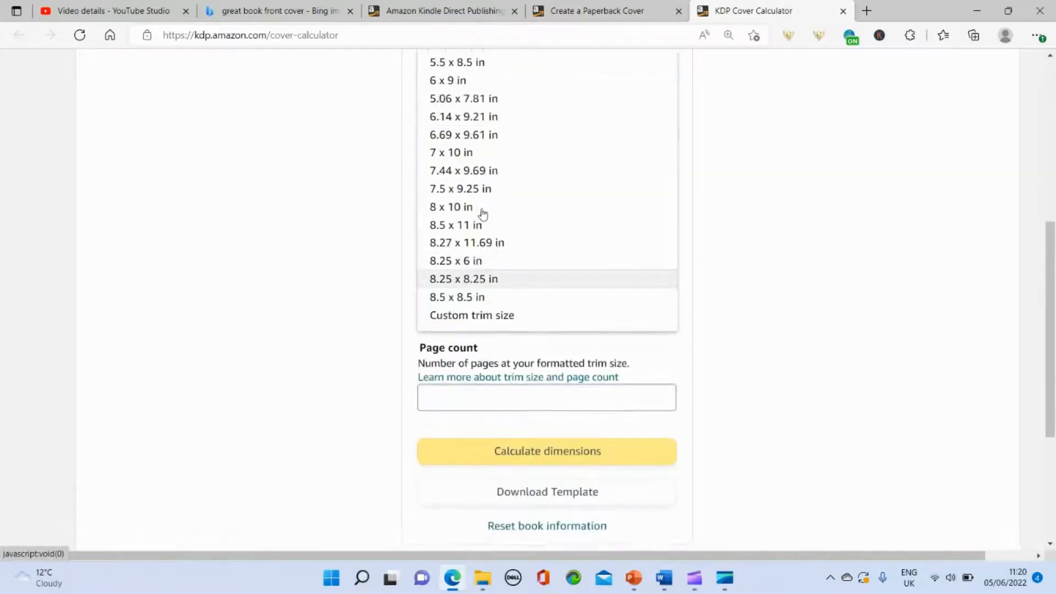
{"action": "left_click", "coordinate": [454, 193]}
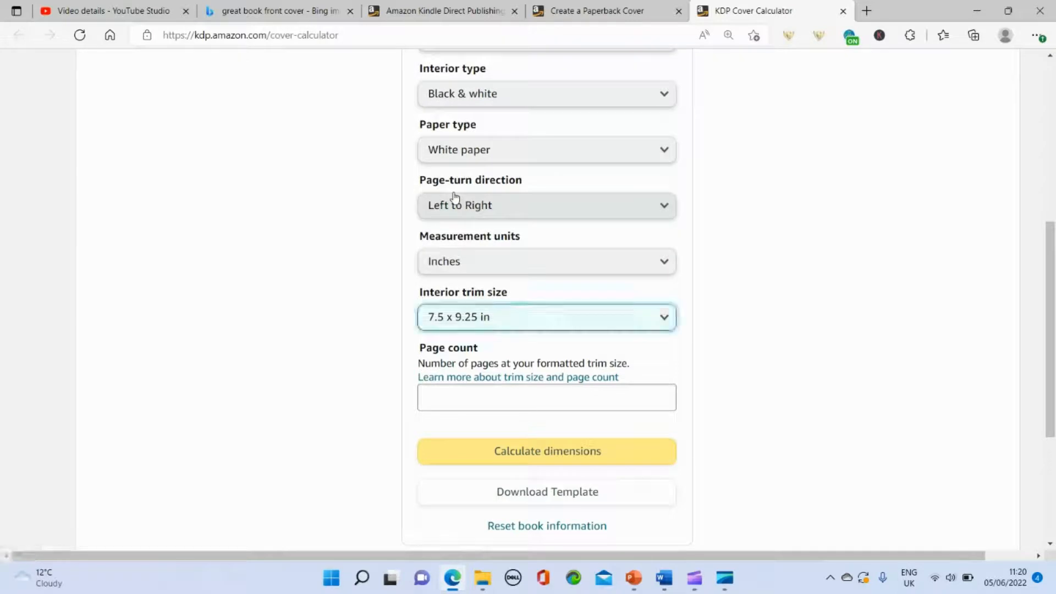
Enter a page count of 172, calculate the cover dimensions and review the generated cover layout
{"action": "left_click", "coordinate": [448, 400]}
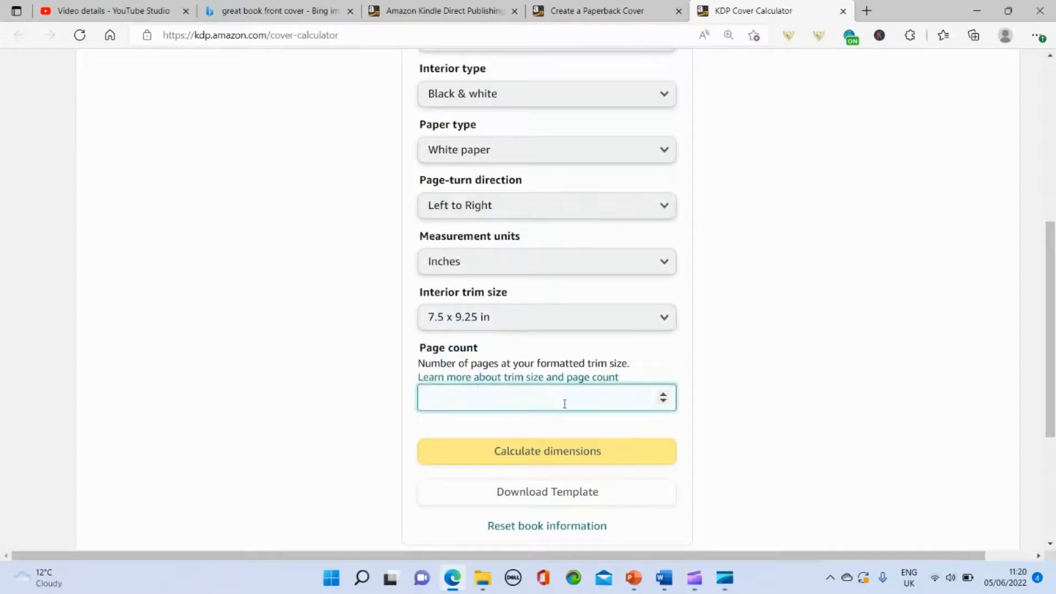
{"action": "type", "text": "172"}
{"action": "left_click", "coordinate": [543, 463]}
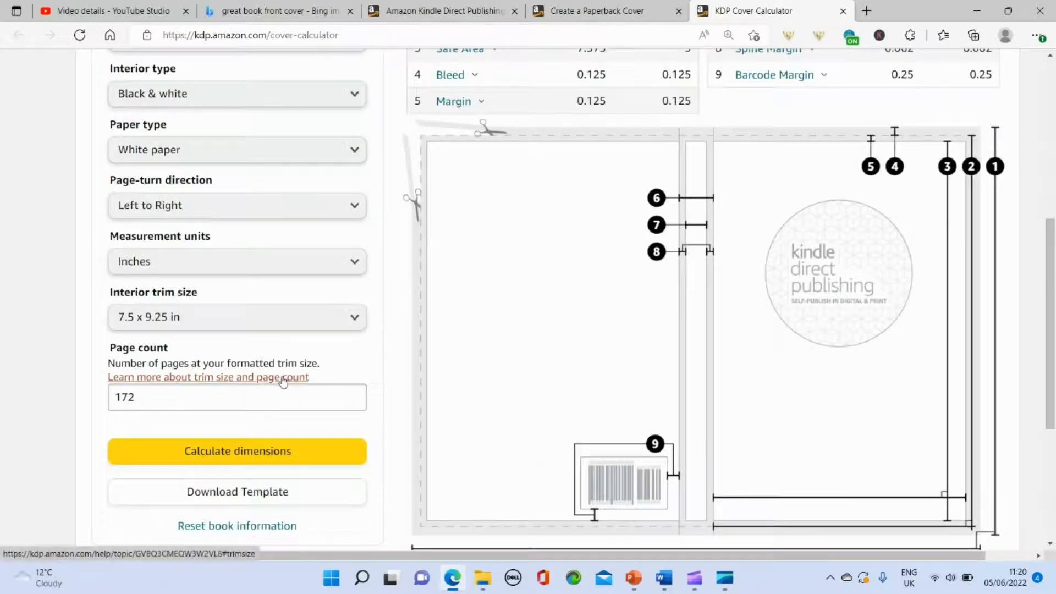
{"action": "scroll", "coordinate": [406, 332], "scroll_direction": "up", "scroll_amount": 2}
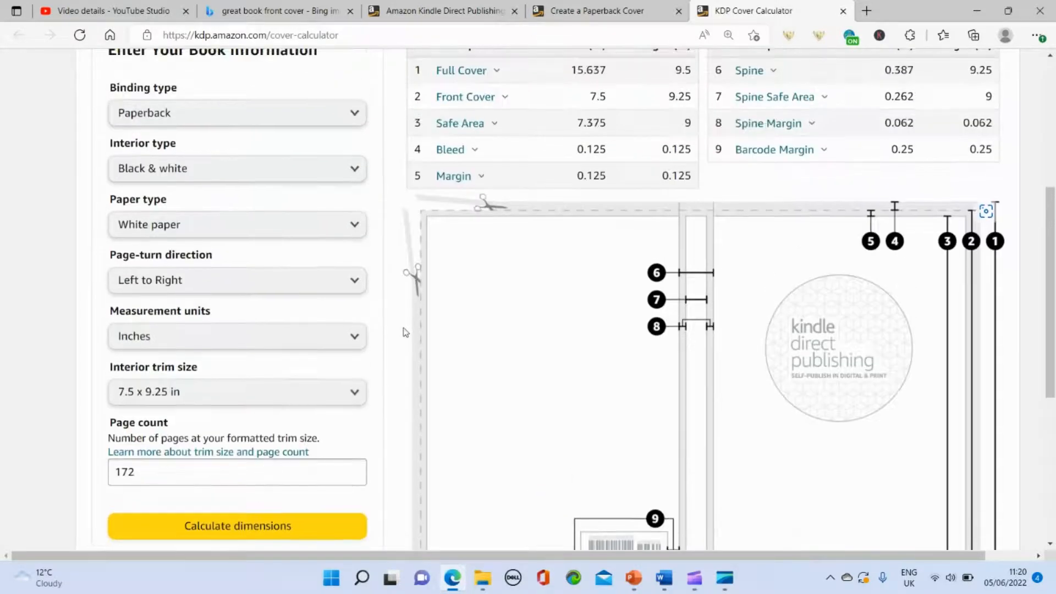
{"action": "scroll", "coordinate": [670, 280], "scroll_direction": "down", "scroll_amount": 2}
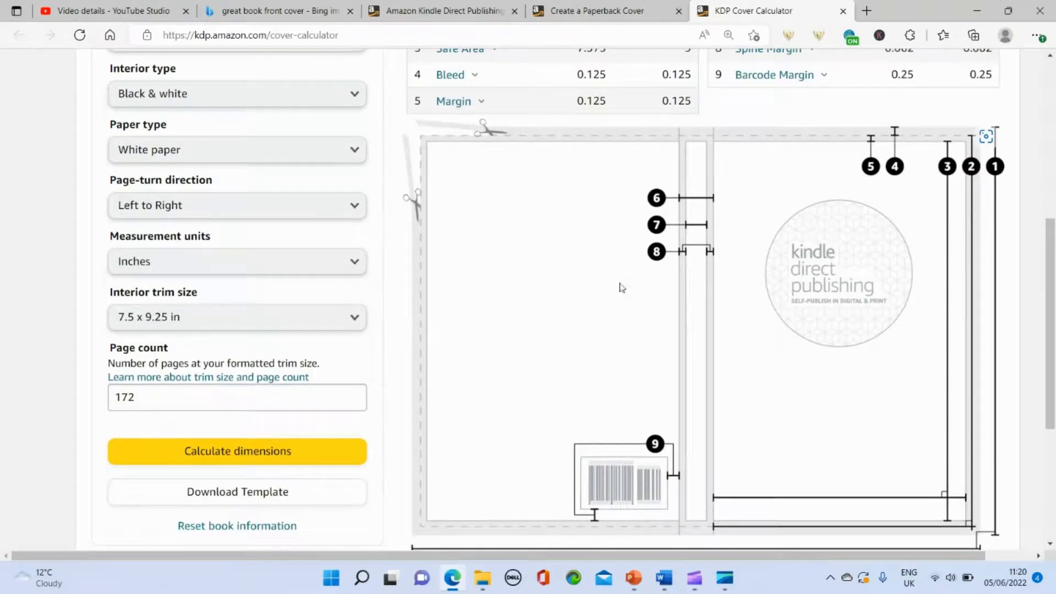
Review the calculated full-cover, spine and margin dimensions against the layout diagram, and download the paperback cover template
{"action": "scroll", "coordinate": [622, 288], "scroll_direction": "up", "scroll_amount": 2}
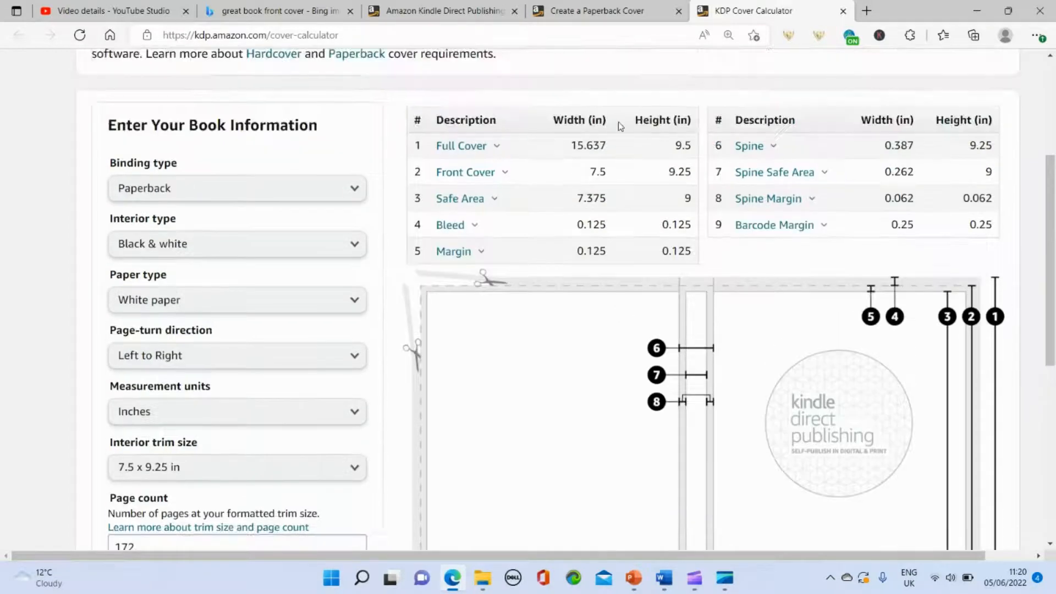
{"action": "scroll", "coordinate": [619, 135], "scroll_direction": "up", "scroll_amount": 1}
{"action": "mouse_move", "coordinate": [451, 155]}
{"action": "scroll", "coordinate": [694, 275], "scroll_direction": "down", "scroll_amount": 1}
{"action": "mouse_move", "coordinate": [572, 72]}
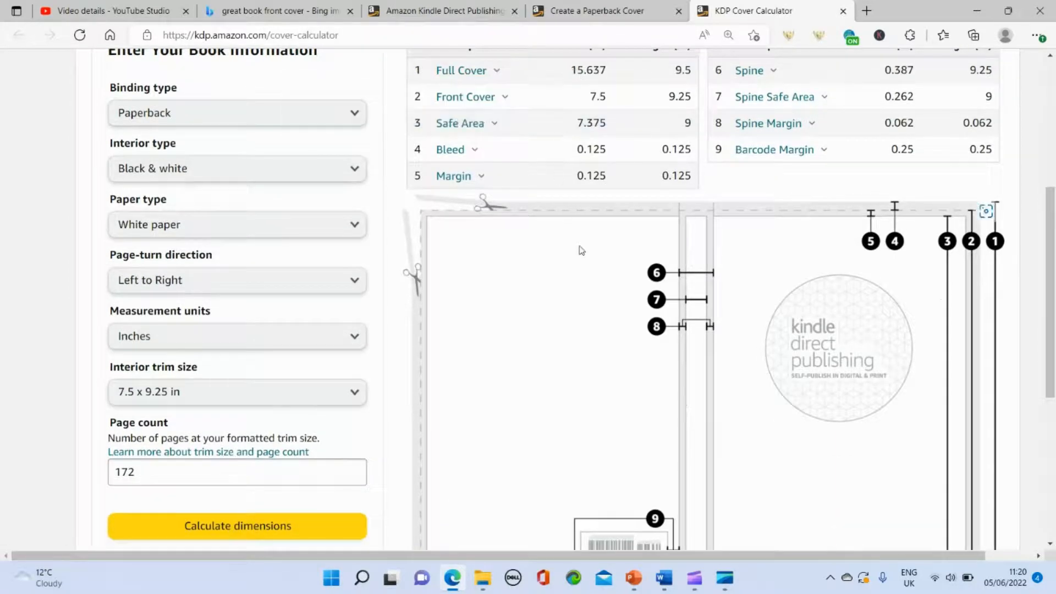
{"action": "scroll", "coordinate": [579, 256], "scroll_direction": "down", "scroll_amount": 1}
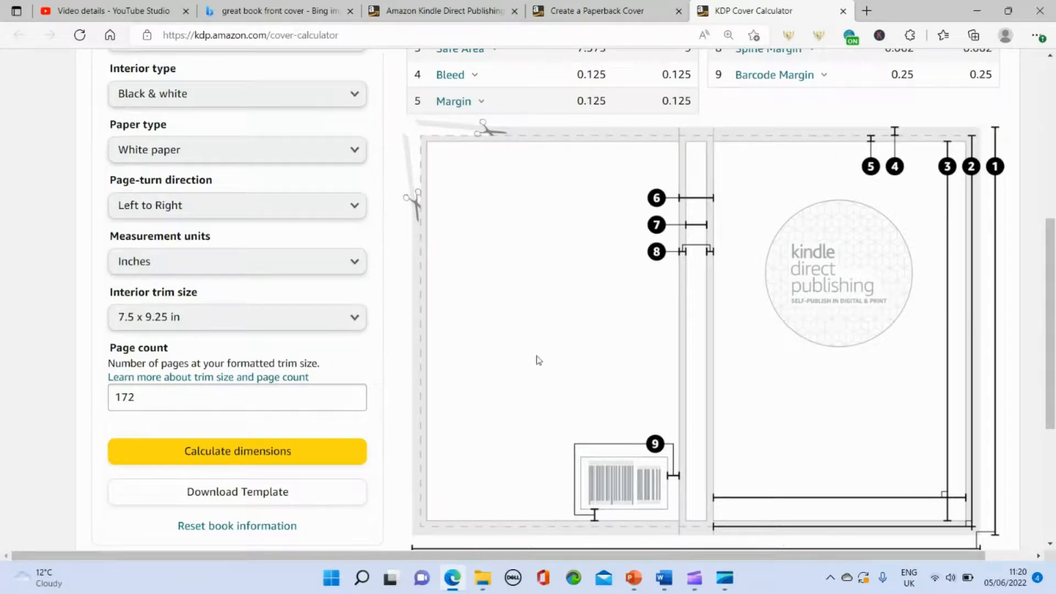
{"action": "scroll", "coordinate": [538, 358], "scroll_direction": "up", "scroll_amount": 3}
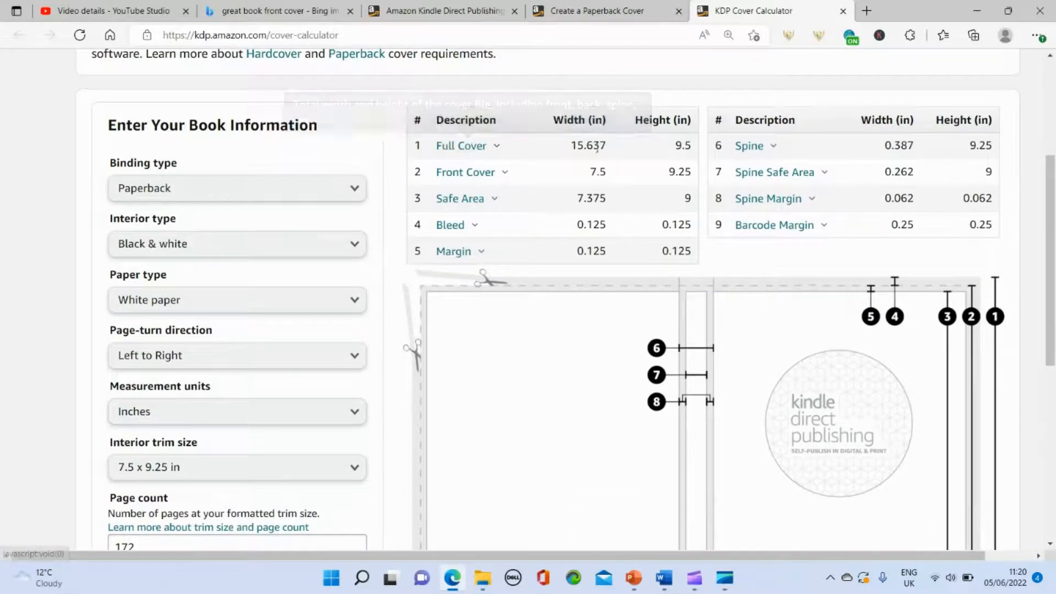
{"action": "mouse_move", "coordinate": [479, 153]}
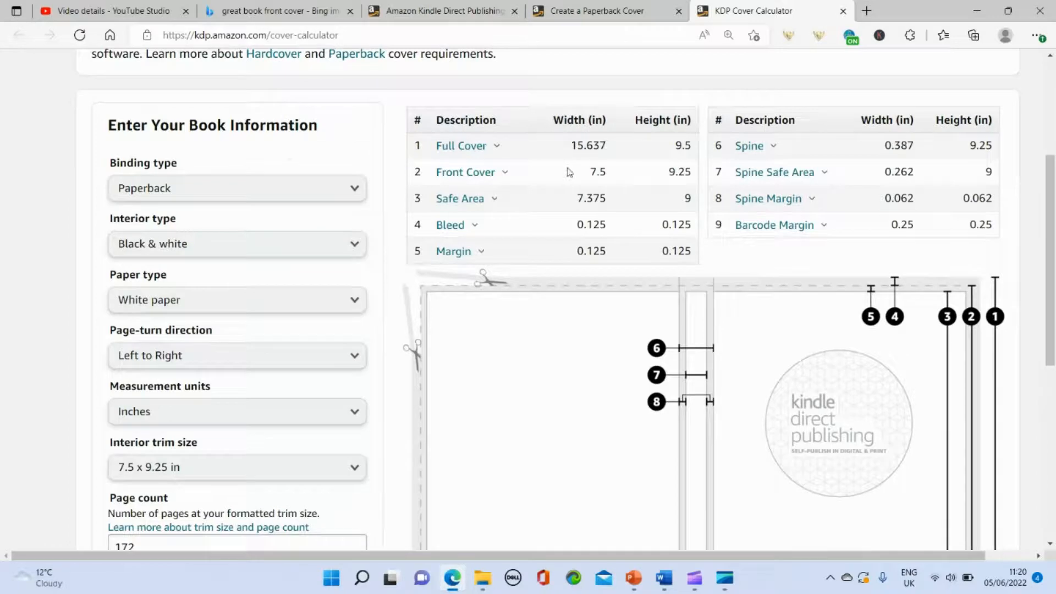
{"action": "scroll", "coordinate": [570, 172], "scroll_direction": "down", "scroll_amount": 4}
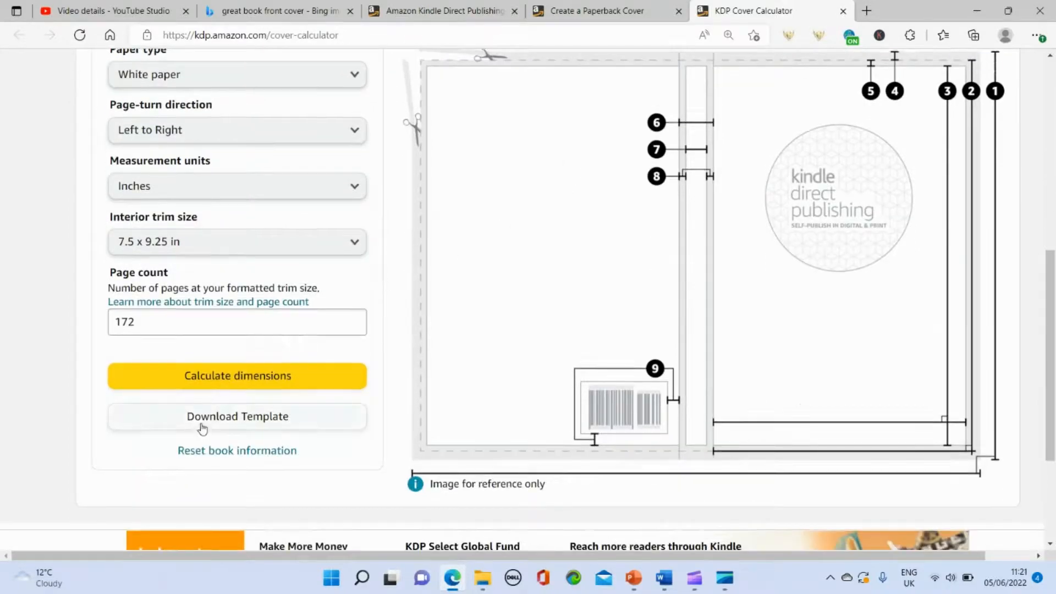
{"action": "left_click", "coordinate": [202, 428]}
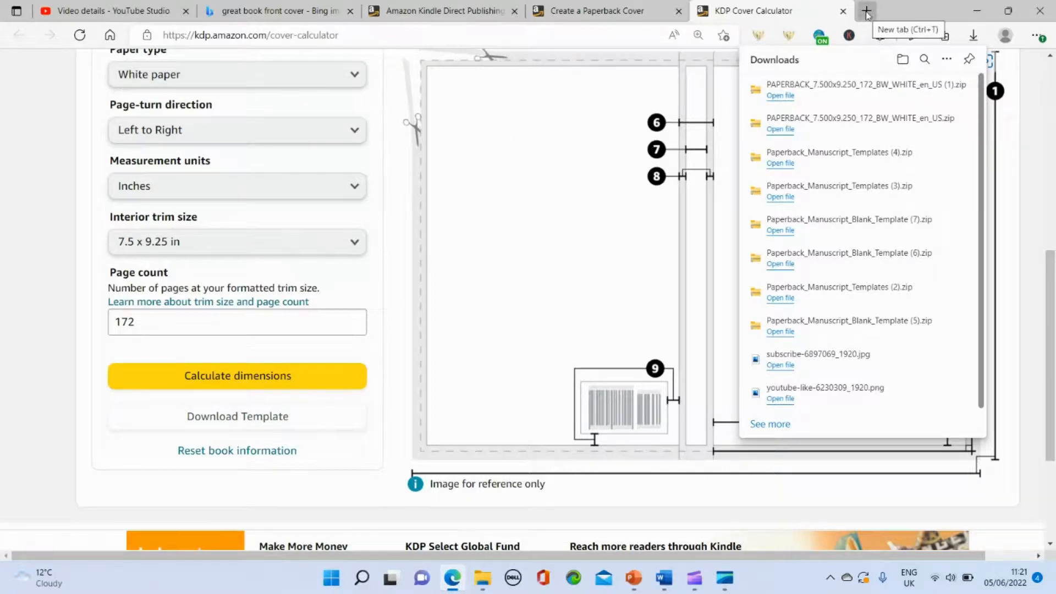
Search the web for canva in a new tab and open the Canva website from the results
{"action": "left_click", "coordinate": [866, 11]}
{"action": "left_click", "coordinate": [378, 336]}
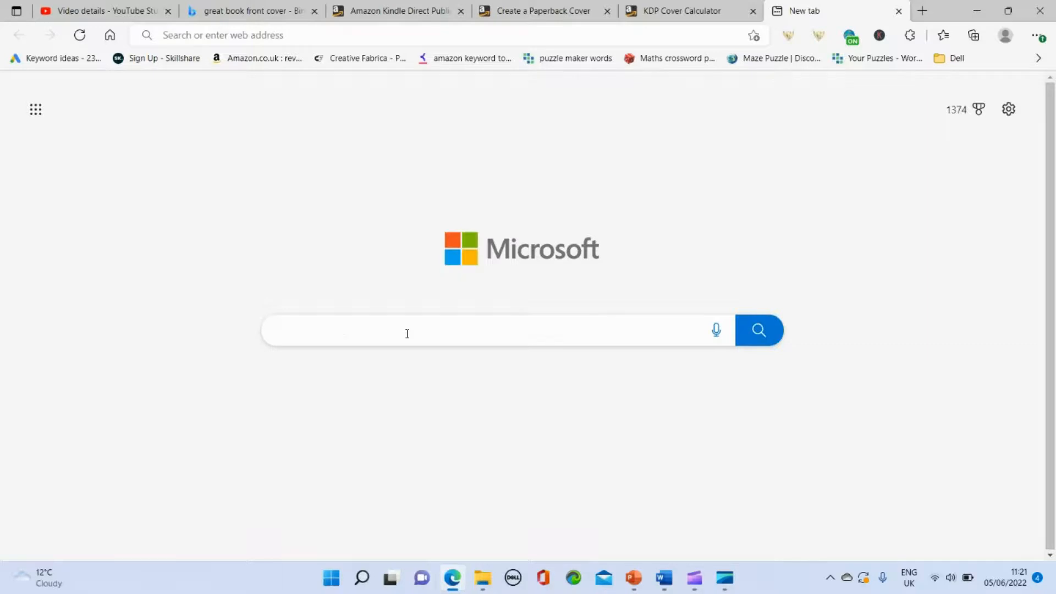
{"action": "type", "text": "canva"}
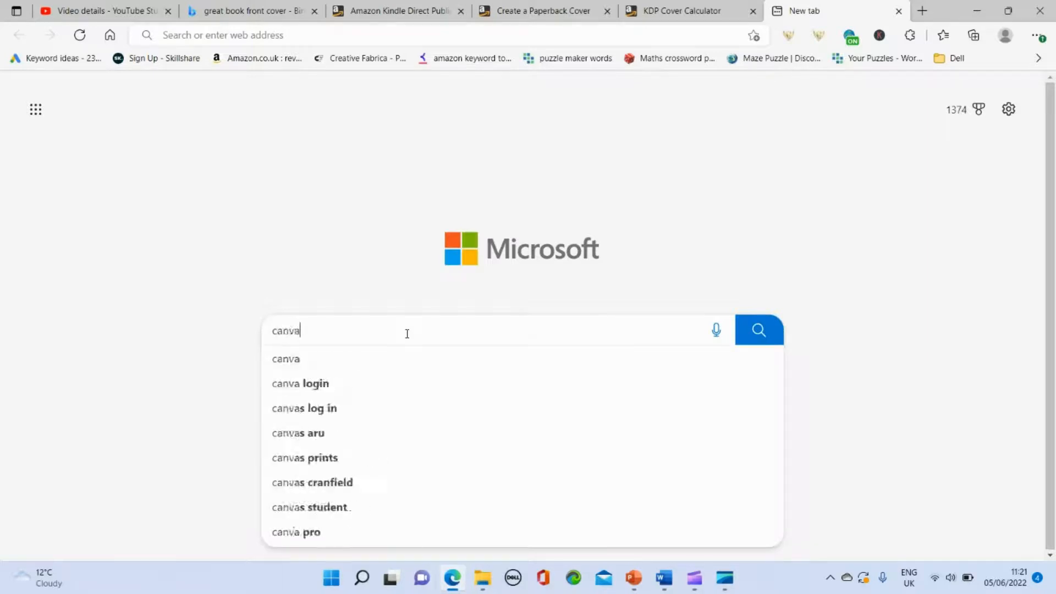
{"action": "left_click", "coordinate": [751, 330]}
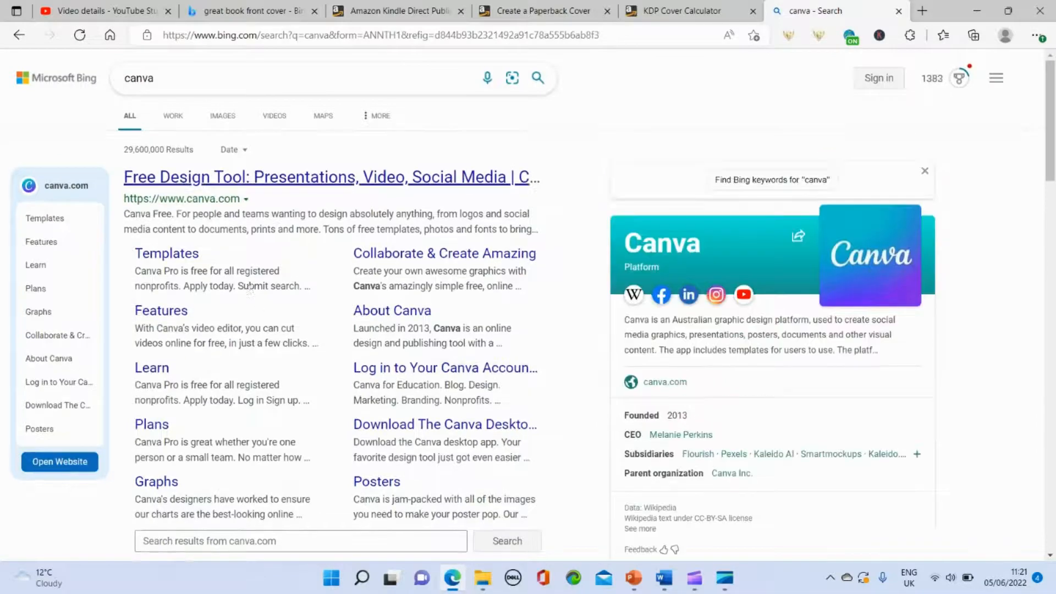
{"action": "scroll", "coordinate": [249, 290], "scroll_direction": "down", "scroll_amount": 5}
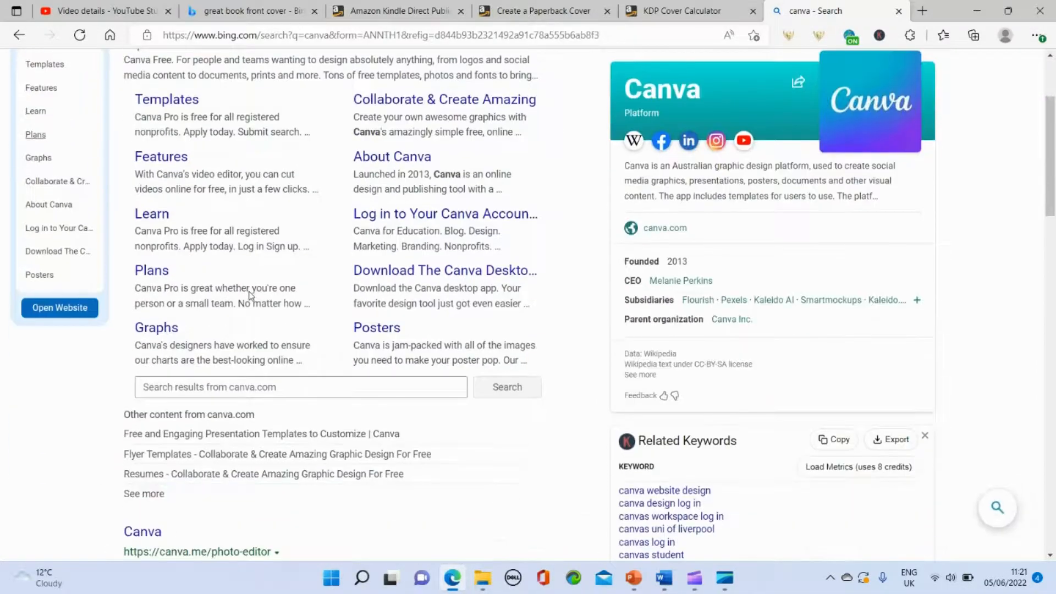
{"action": "scroll", "coordinate": [251, 292], "scroll_direction": "up", "scroll_amount": 1}
{"action": "scroll", "coordinate": [251, 296], "scroll_direction": "up", "scroll_amount": 4}
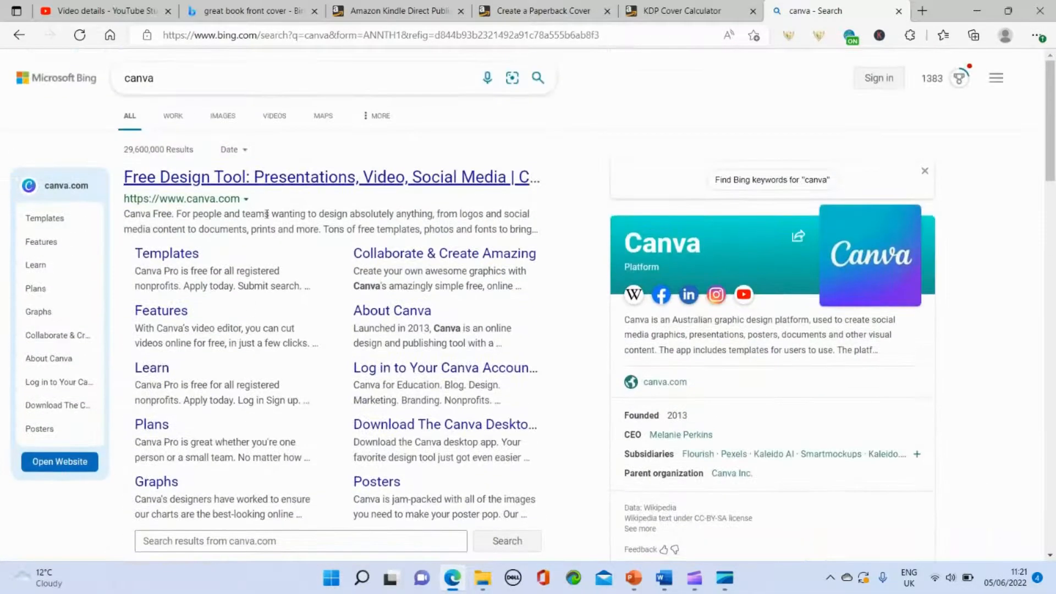
{"action": "left_click", "coordinate": [271, 185]}
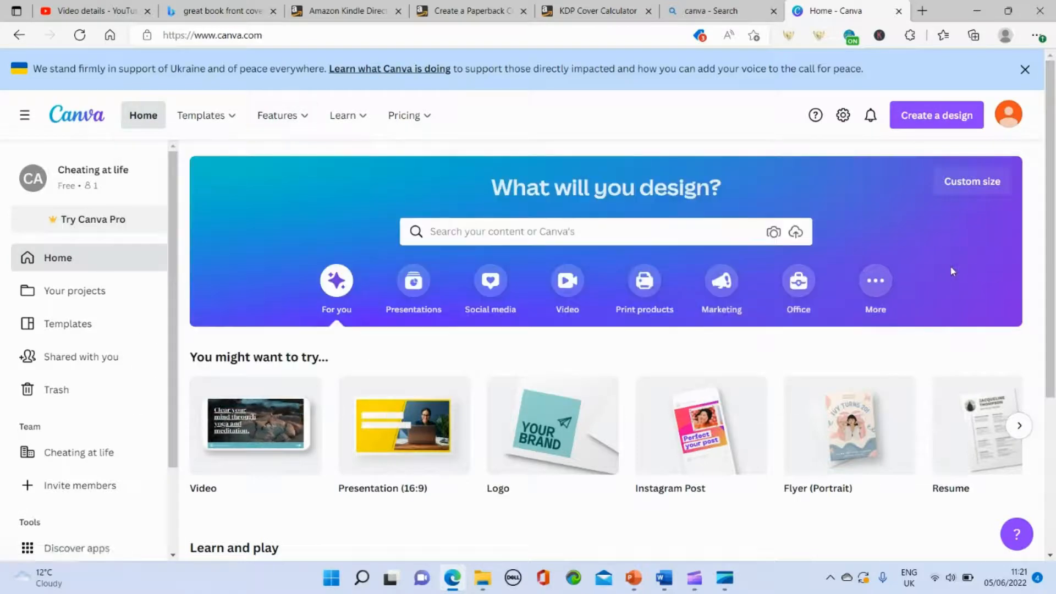
Start a custom-size design with width 15.637 and height 9.5, and switch the units to inches
{"action": "scroll", "coordinate": [949, 253], "scroll_direction": "down", "scroll_amount": 2}
{"action": "scroll", "coordinate": [946, 224], "scroll_direction": "up", "scroll_amount": 2}
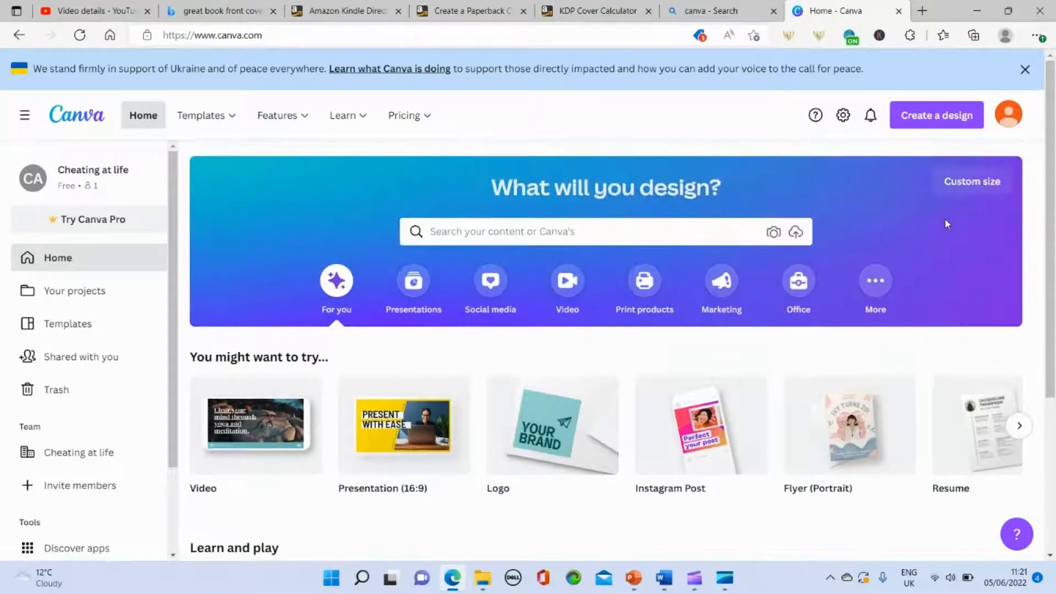
{"action": "left_click", "coordinate": [945, 187]}
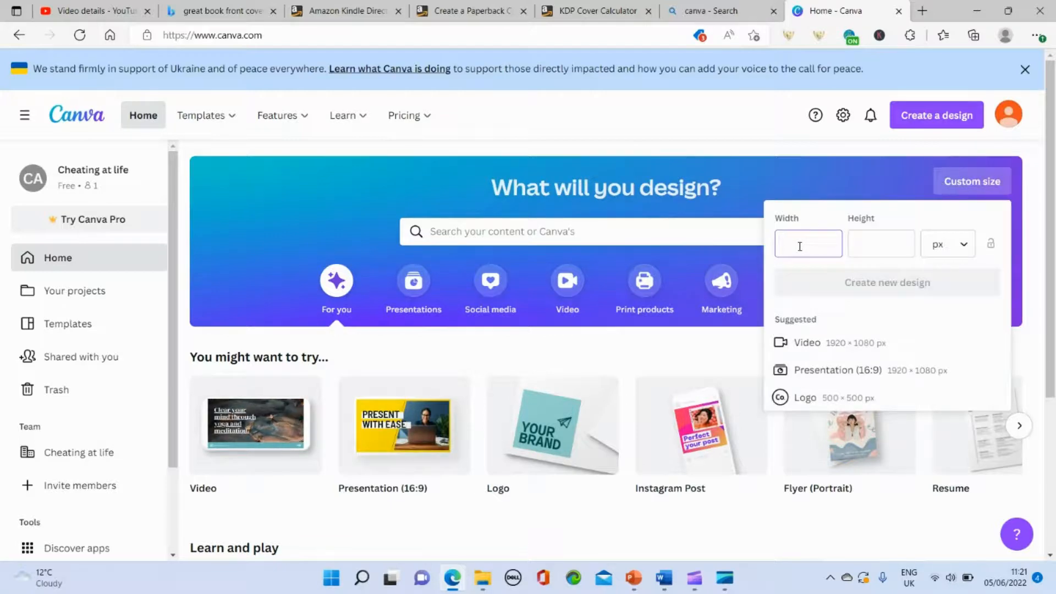
{"action": "type", "text": "15.637"}
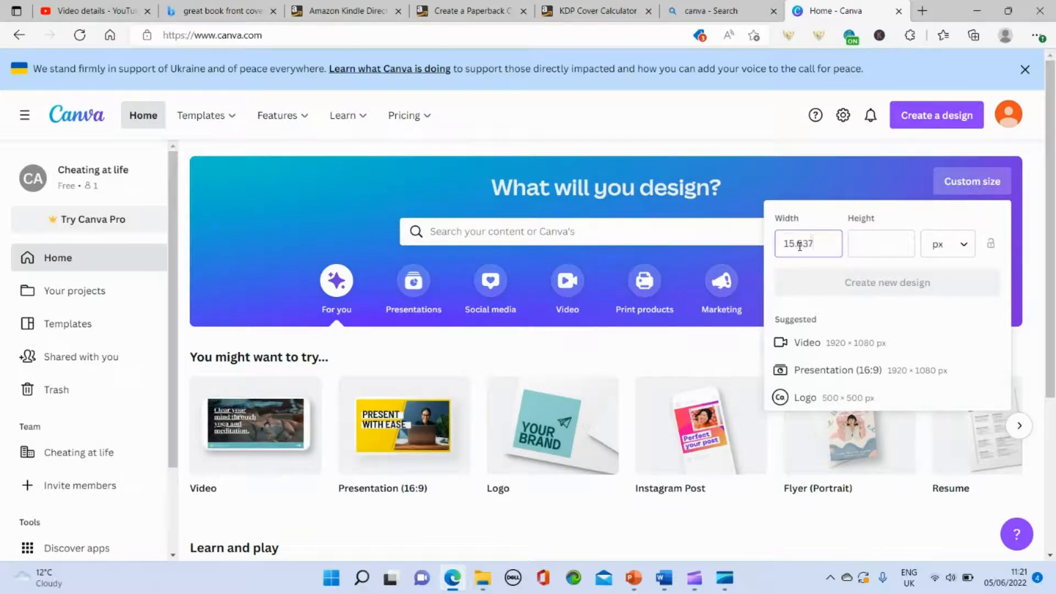
{"action": "left_click", "coordinate": [880, 244]}
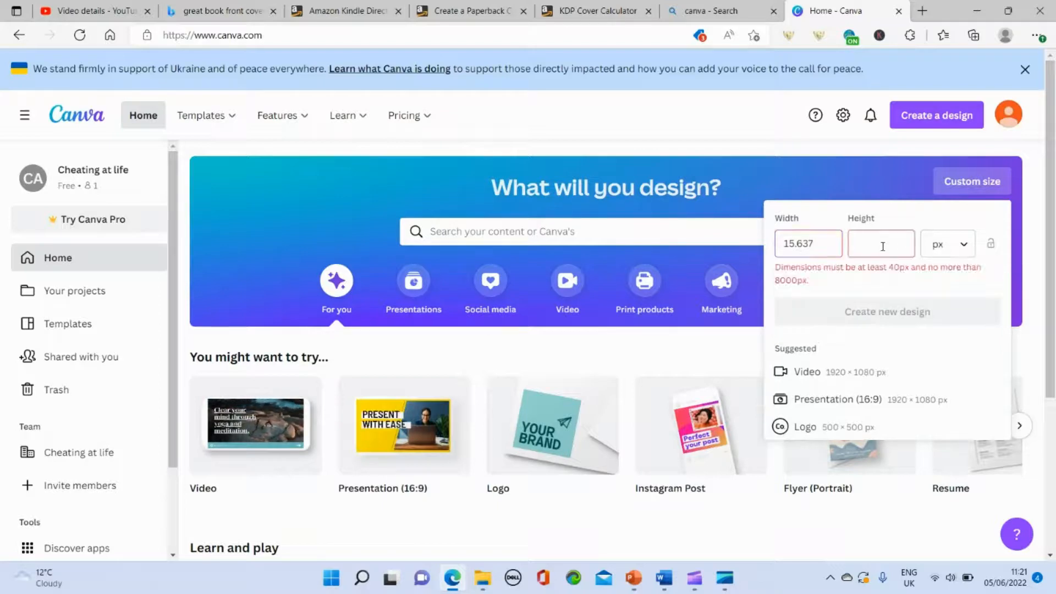
{"action": "type", "text": "9.5"}
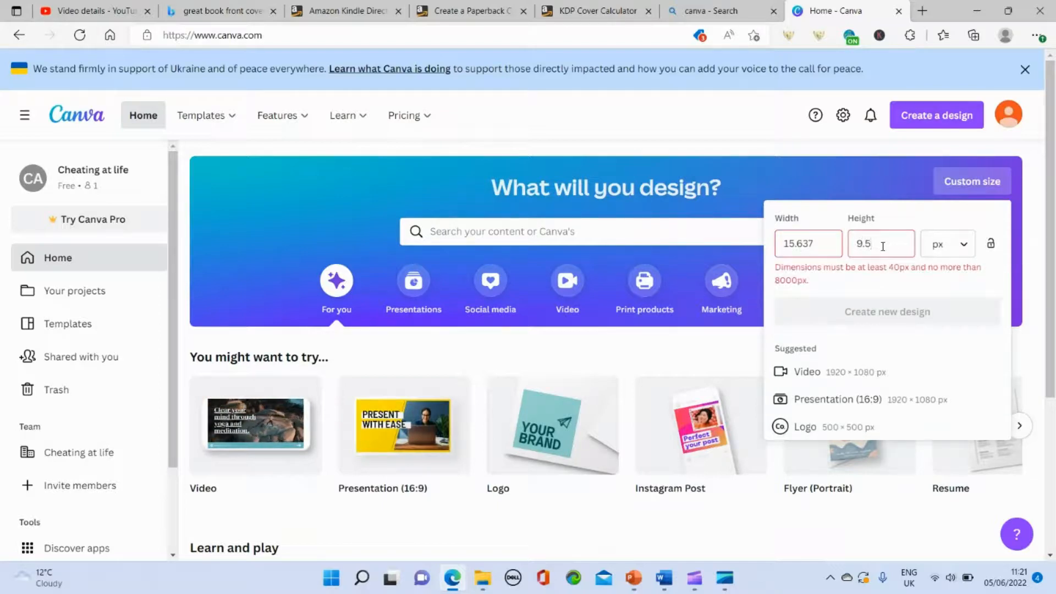
{"action": "left_click", "coordinate": [957, 253]}
{"action": "left_click", "coordinate": [957, 312]}
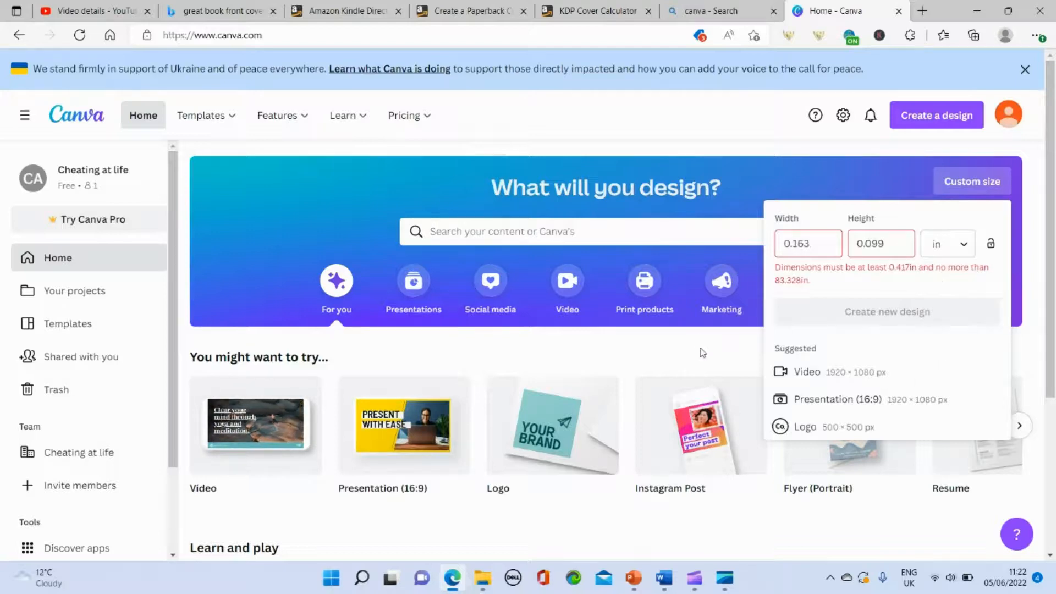
Correct the custom size to 15.637 in wide by 9.5 in high and create the new design
{"action": "left_click_drag", "start_coordinate": [819, 243], "coordinate": [785, 244]}
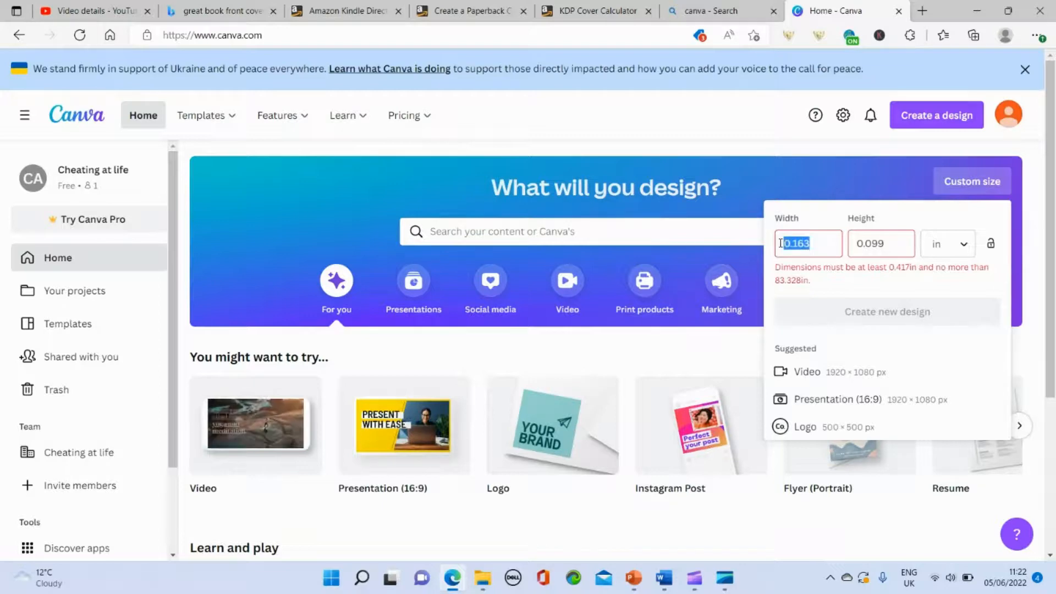
{"action": "type", "text": "15"}
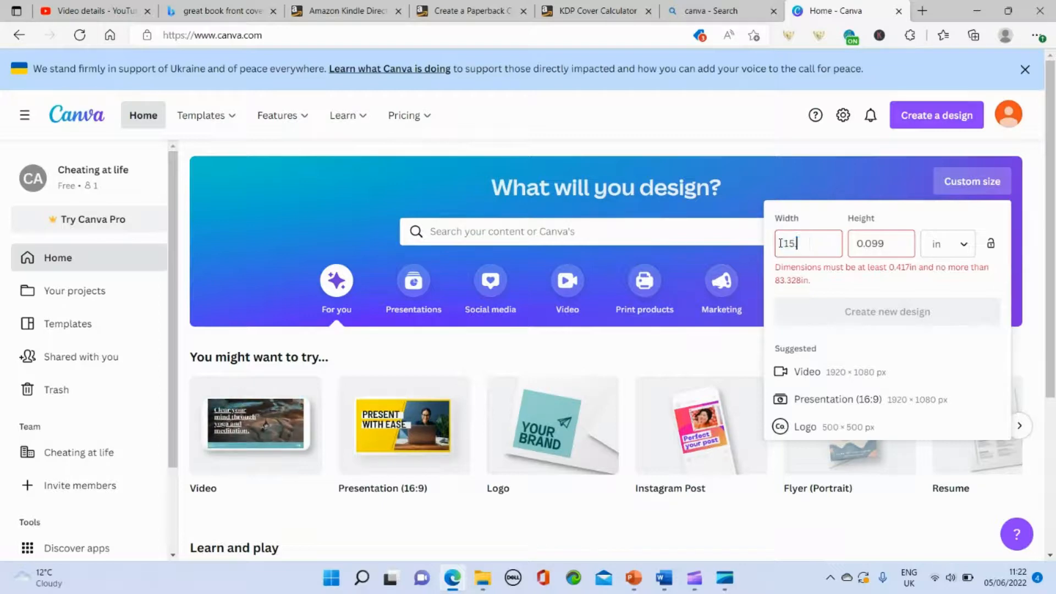
{"action": "type", "text": ".637"}
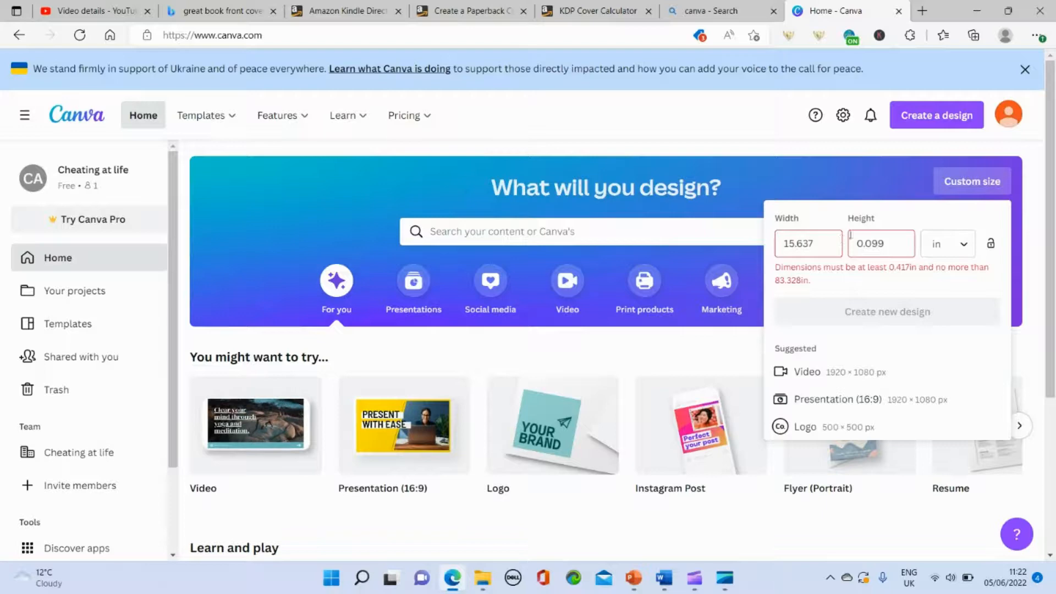
{"action": "left_click_drag", "start_coordinate": [893, 242], "coordinate": [859, 234]}
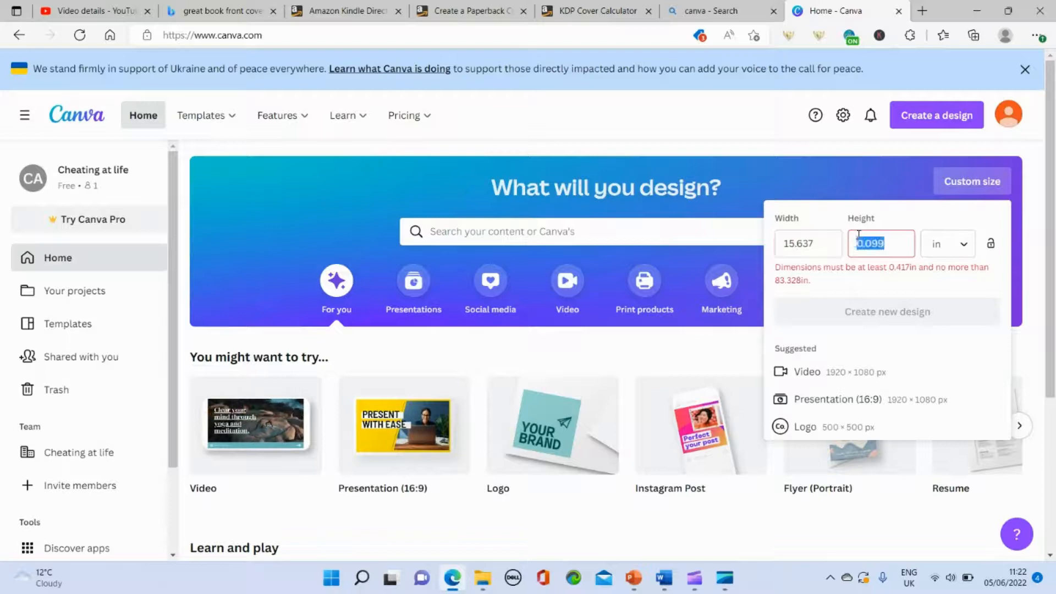
{"action": "type", "text": "9"}
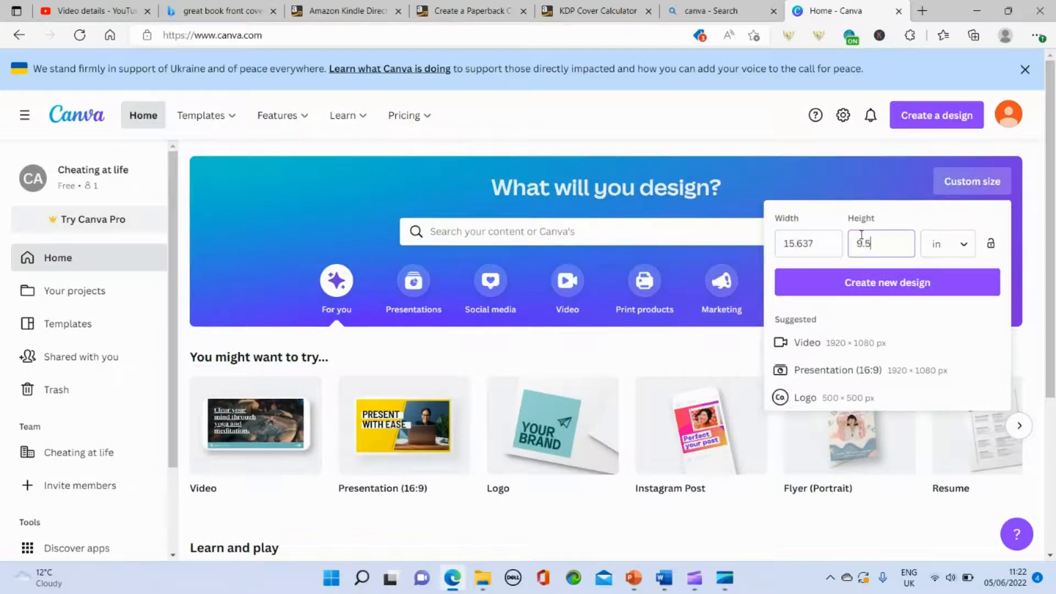
{"action": "type", "text": ".5"}
{"action": "left_click", "coordinate": [851, 293]}
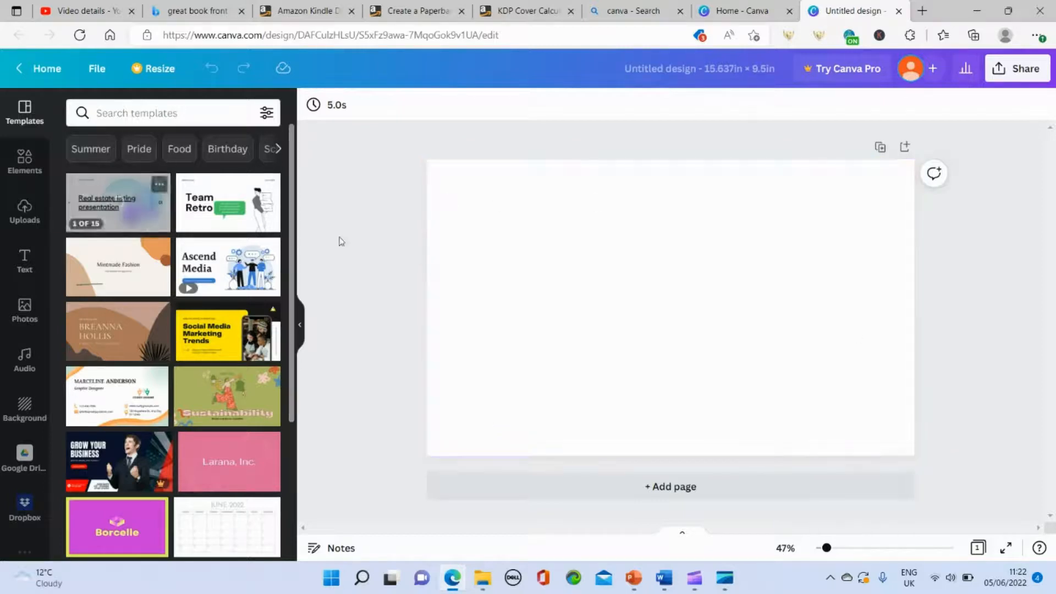
Show the uploaded images in the design editor
{"action": "left_click", "coordinate": [23, 221]}
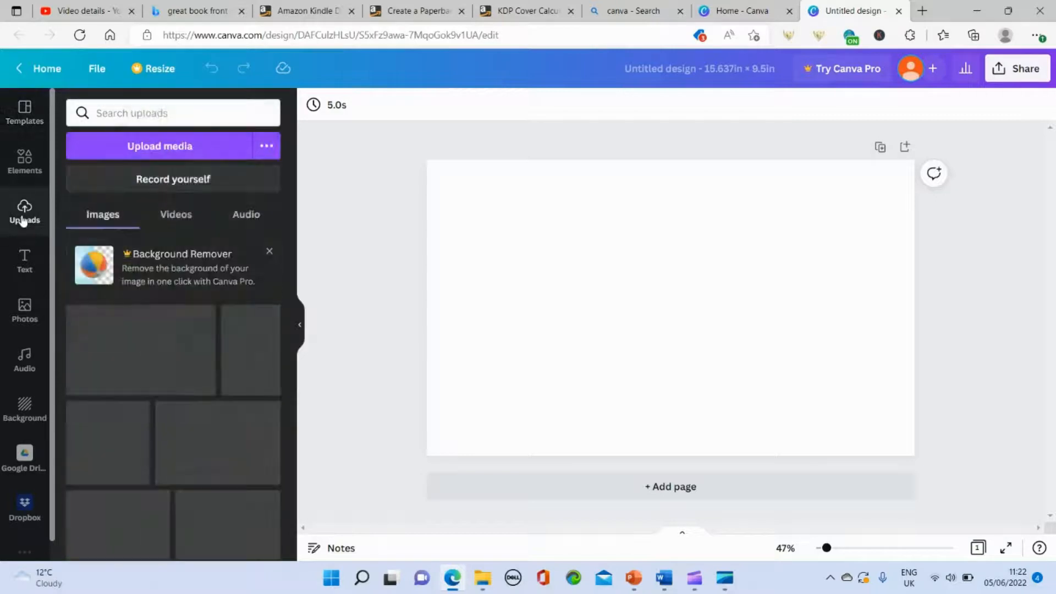
{"action": "left_click", "coordinate": [99, 149]}
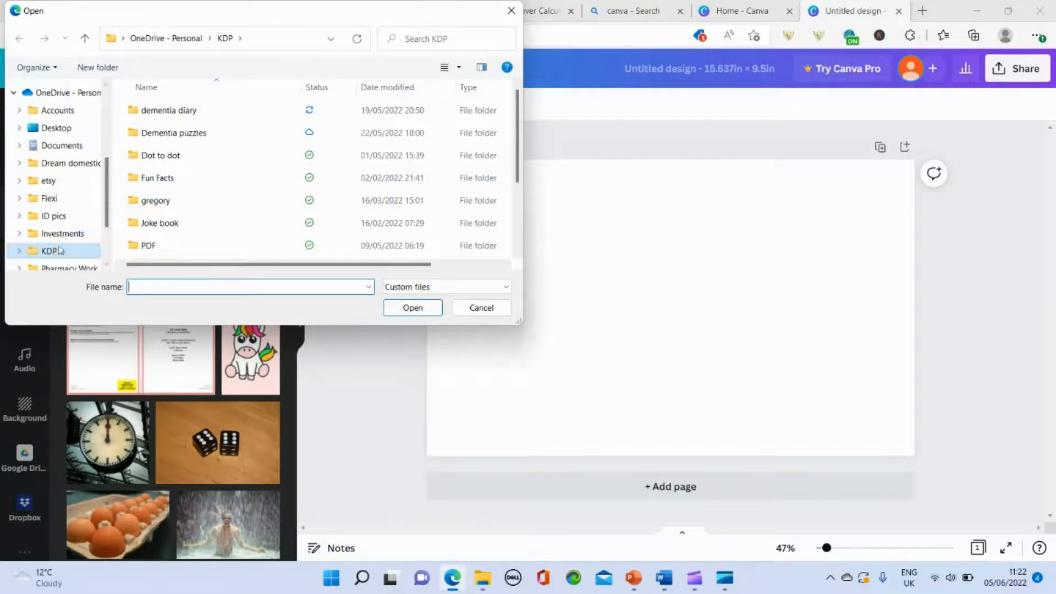
{"action": "scroll", "coordinate": [46, 252], "scroll_direction": "down", "scroll_amount": 2}
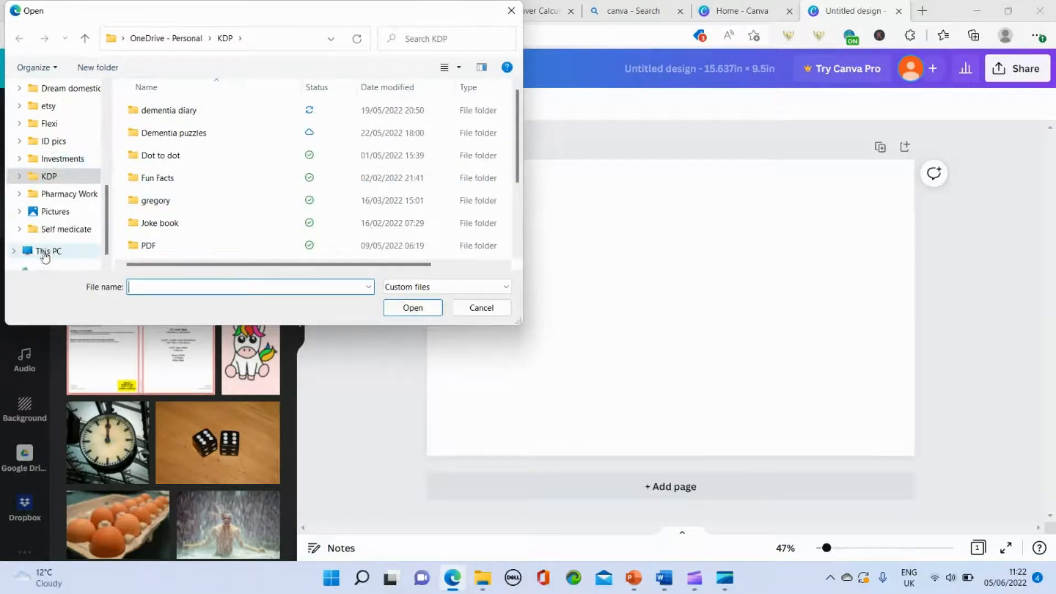
{"action": "left_click", "coordinate": [46, 254]}
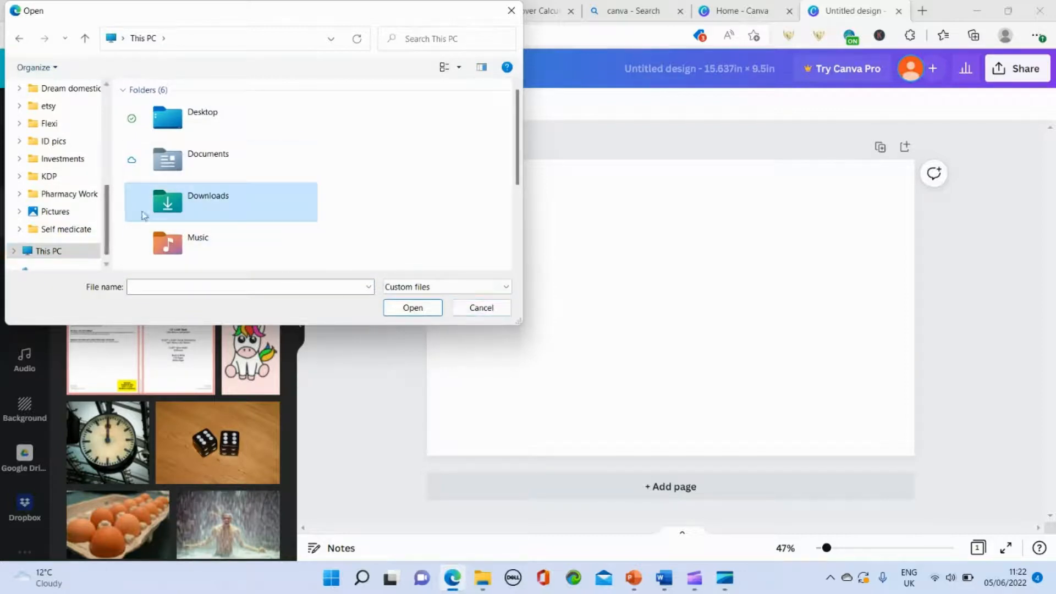
{"action": "double_click", "coordinate": [163, 208]}
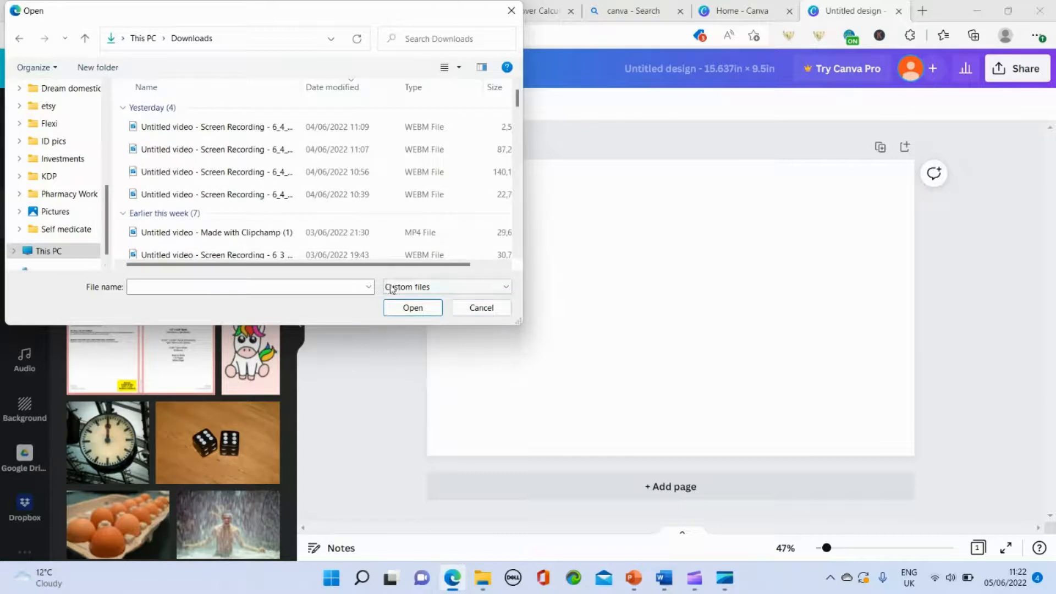
{"action": "left_click", "coordinate": [480, 307]}
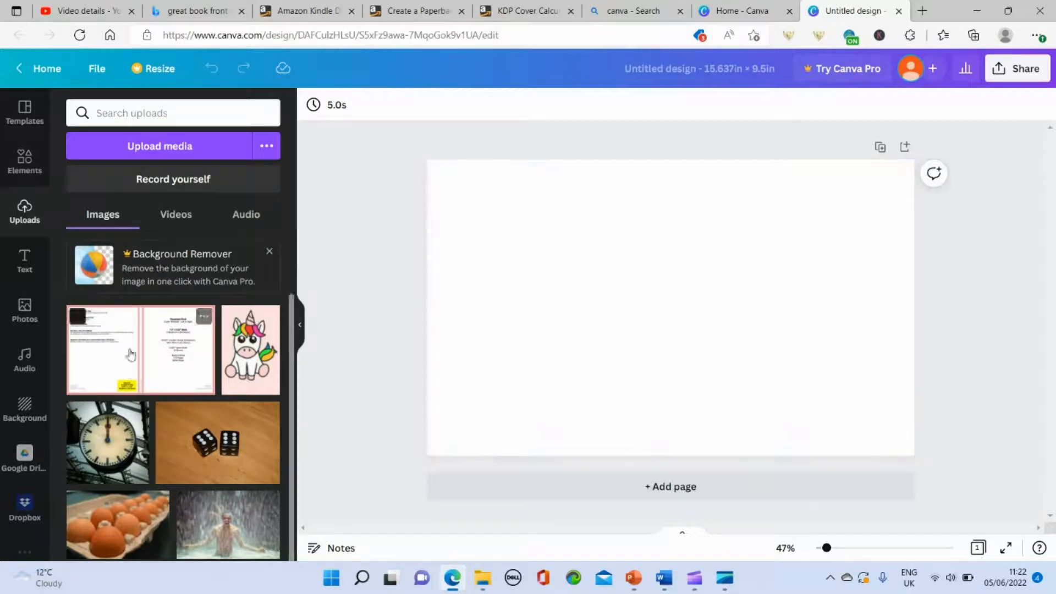
Place the uploaded paperback cover template image on the blank page and enlarge it to fill the whole page
{"action": "left_click", "coordinate": [118, 361]}
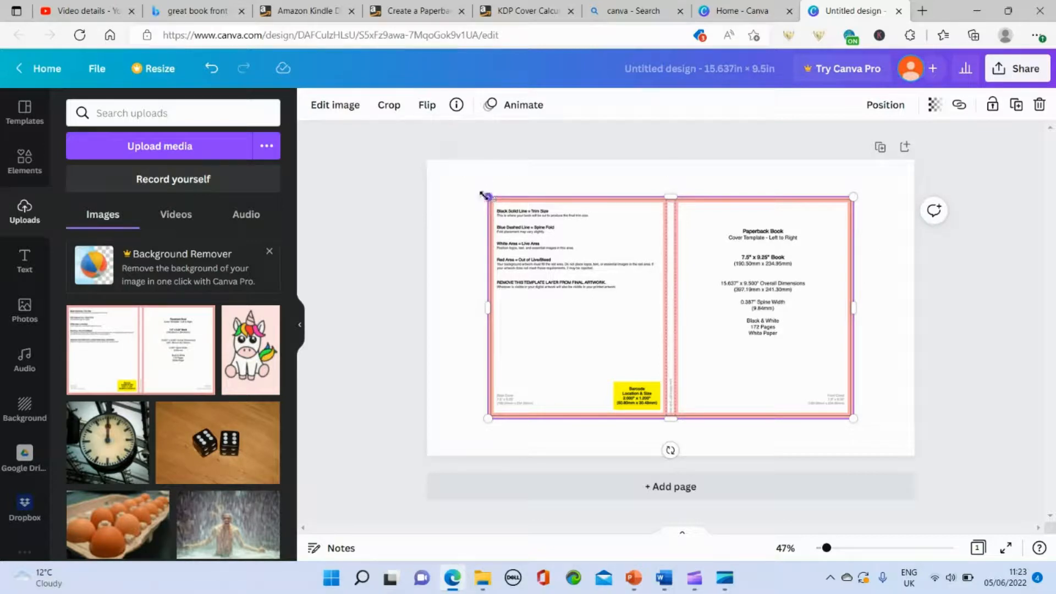
{"action": "left_click_drag", "start_coordinate": [487, 196], "coordinate": [427, 161]}
{"action": "left_click_drag", "start_coordinate": [853, 418], "coordinate": [906, 465]}
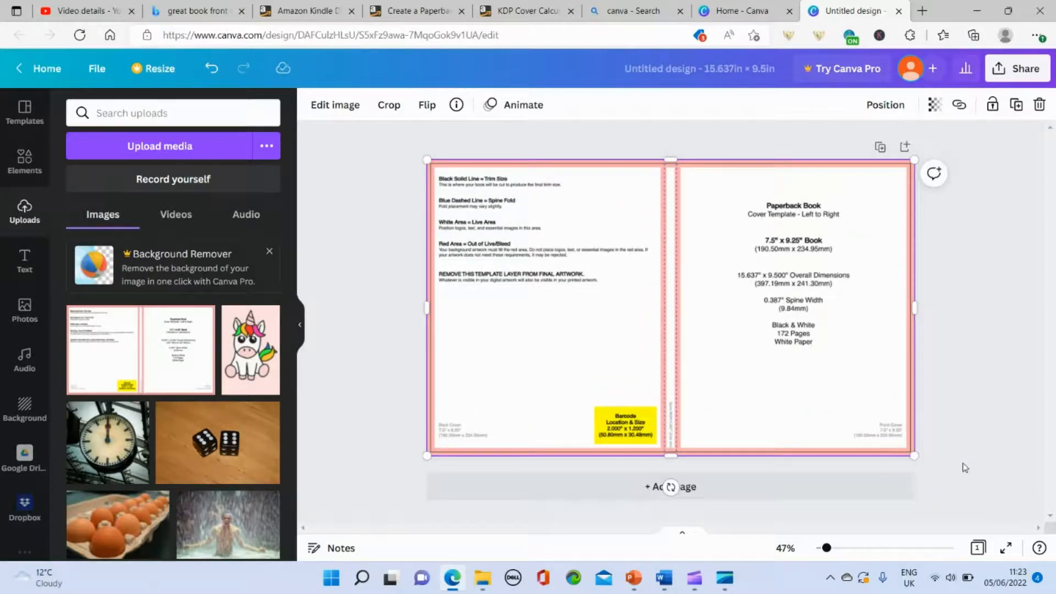
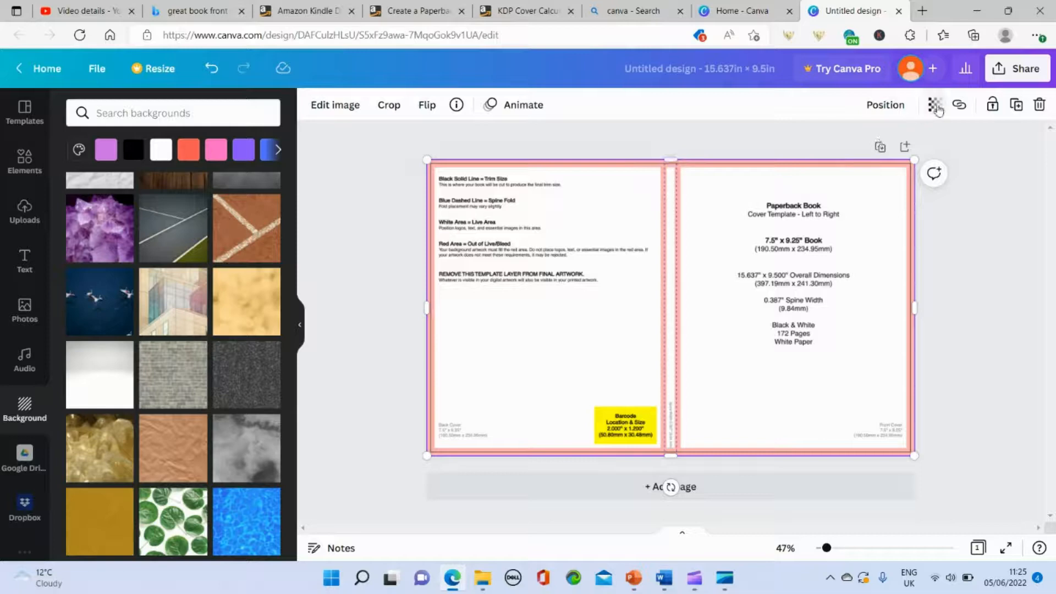
Set the transparency of the full-page cover template image to 20
{"action": "left_click", "coordinate": [936, 105]}
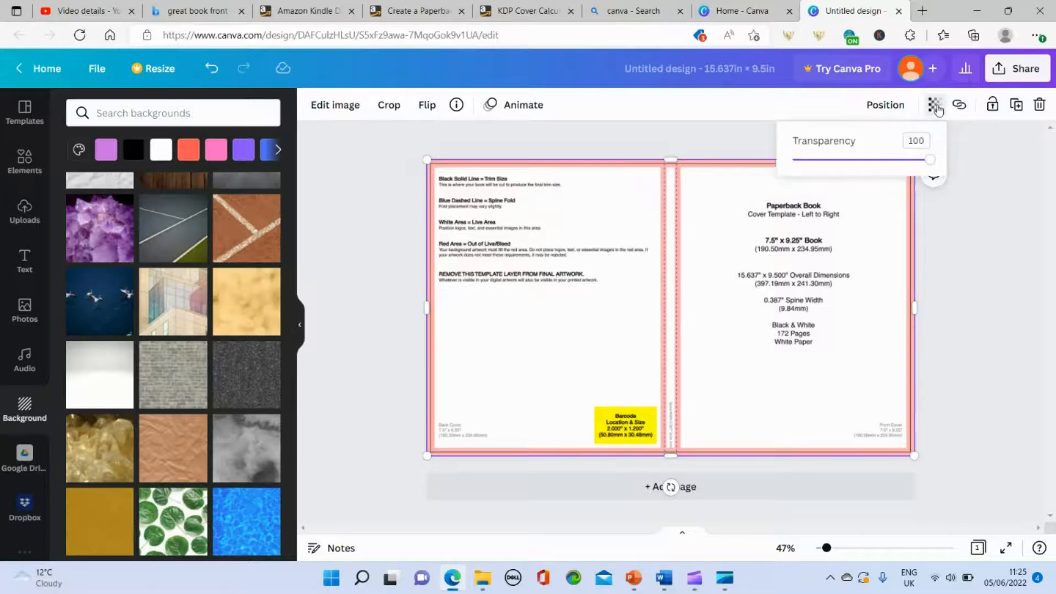
{"action": "left_click_drag", "start_coordinate": [932, 167], "coordinate": [821, 162]}
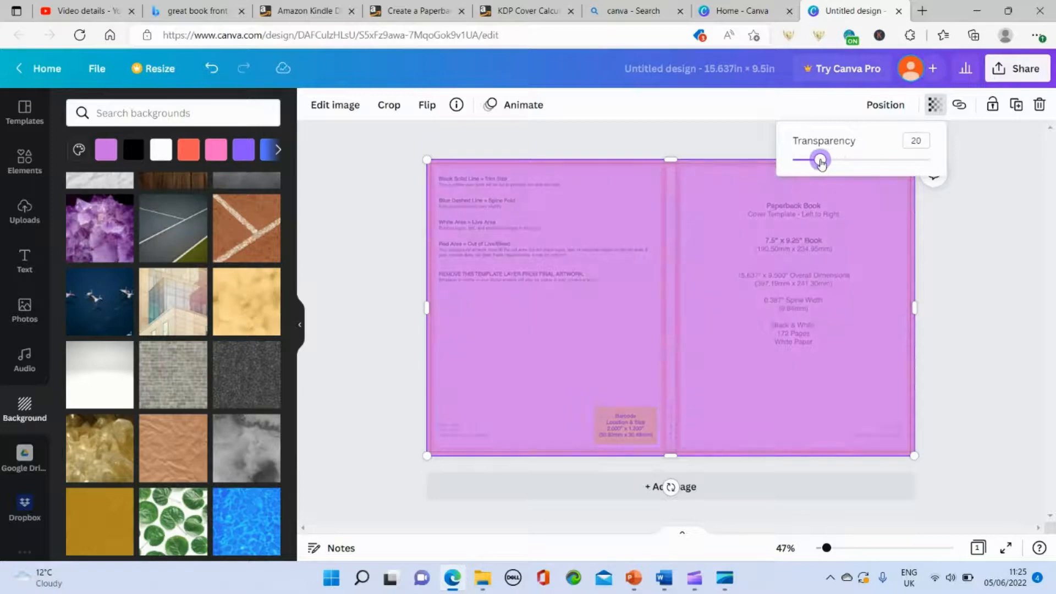
{"action": "left_click", "coordinate": [970, 284]}
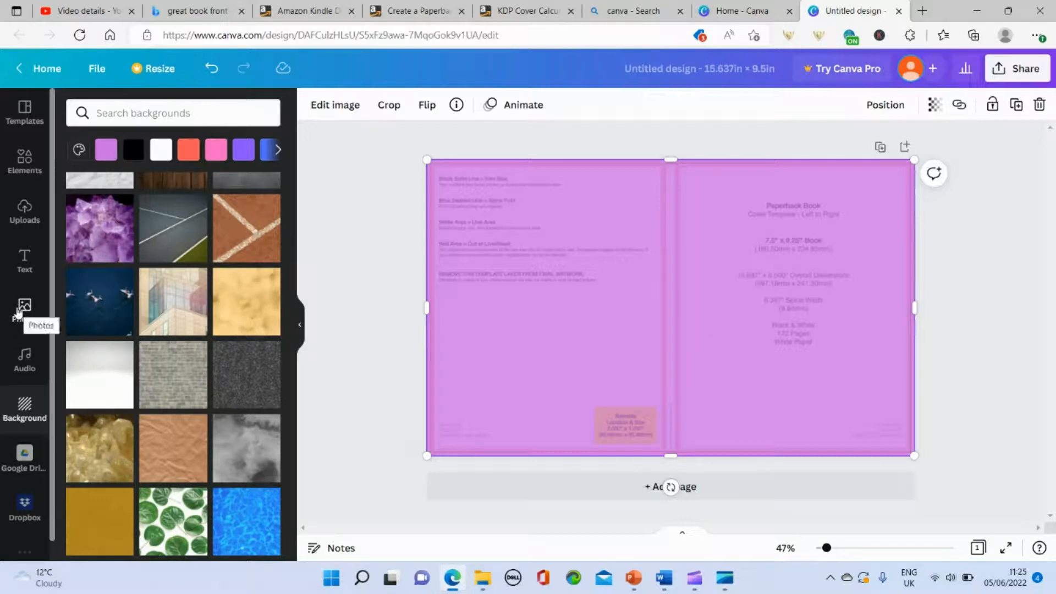
Search the photo library for crossword
{"action": "left_click", "coordinate": [21, 308]}
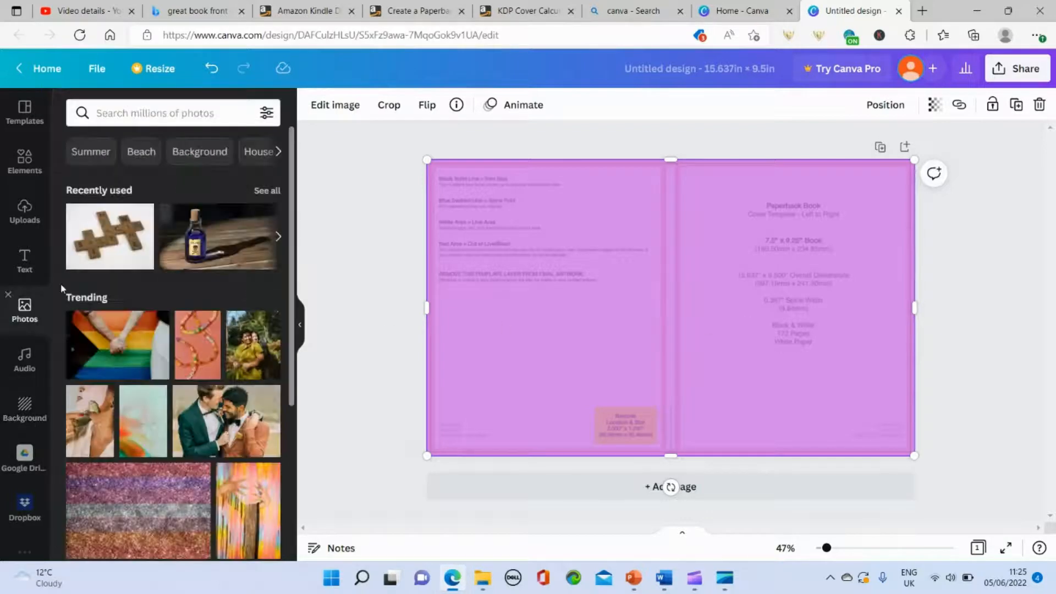
{"action": "left_click", "coordinate": [92, 113]}
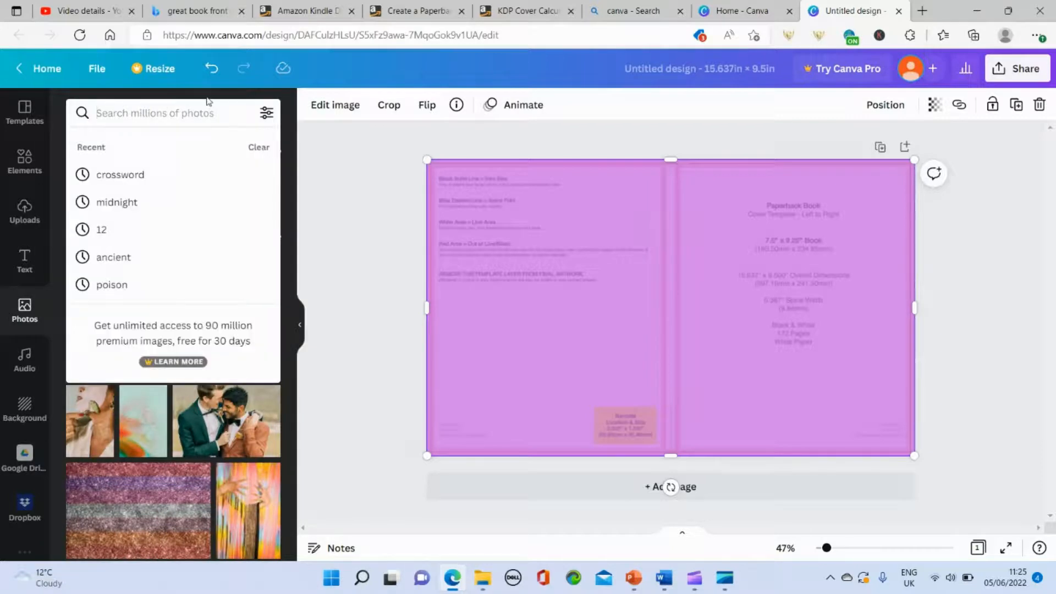
{"action": "type", "text": "crossw"}
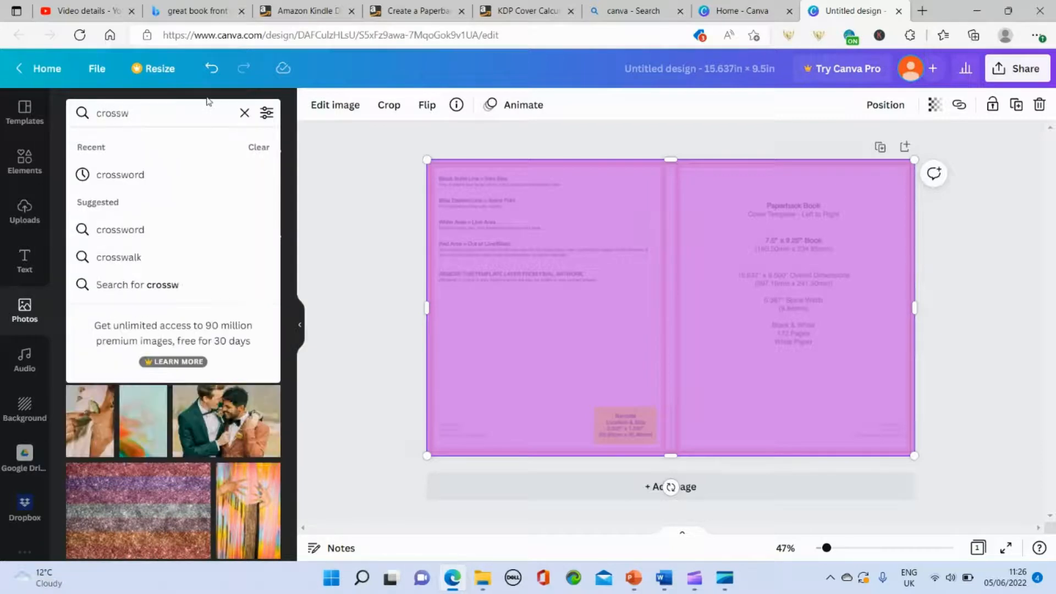
{"action": "left_click", "coordinate": [149, 175]}
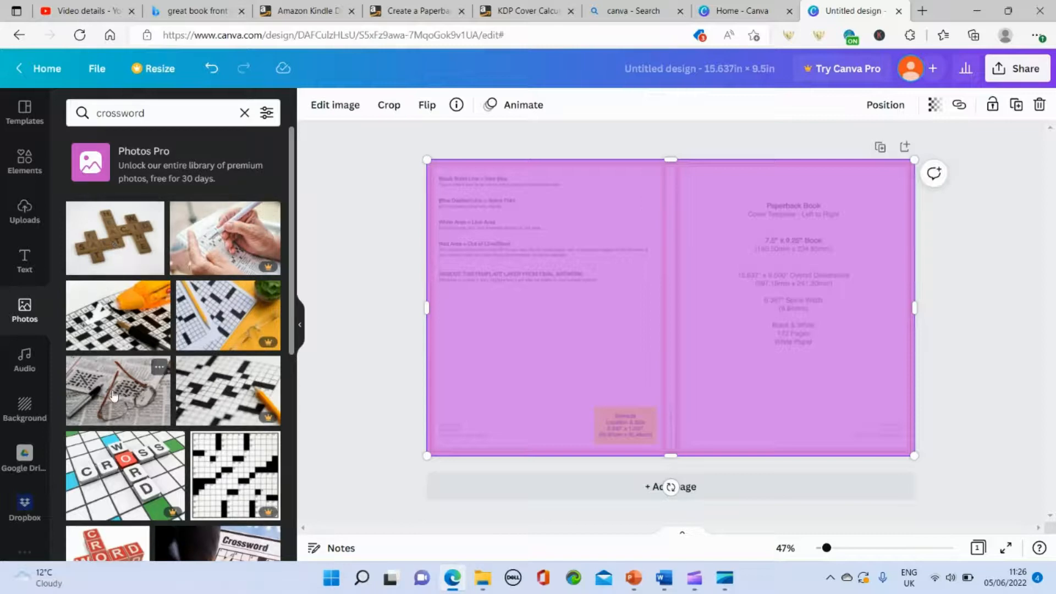
Add the crossword photo with the orange correction pen and place it on the lower front cover at about 5.9 by 3.9 in
{"action": "scroll", "coordinate": [203, 408], "scroll_direction": "down", "scroll_amount": 5}
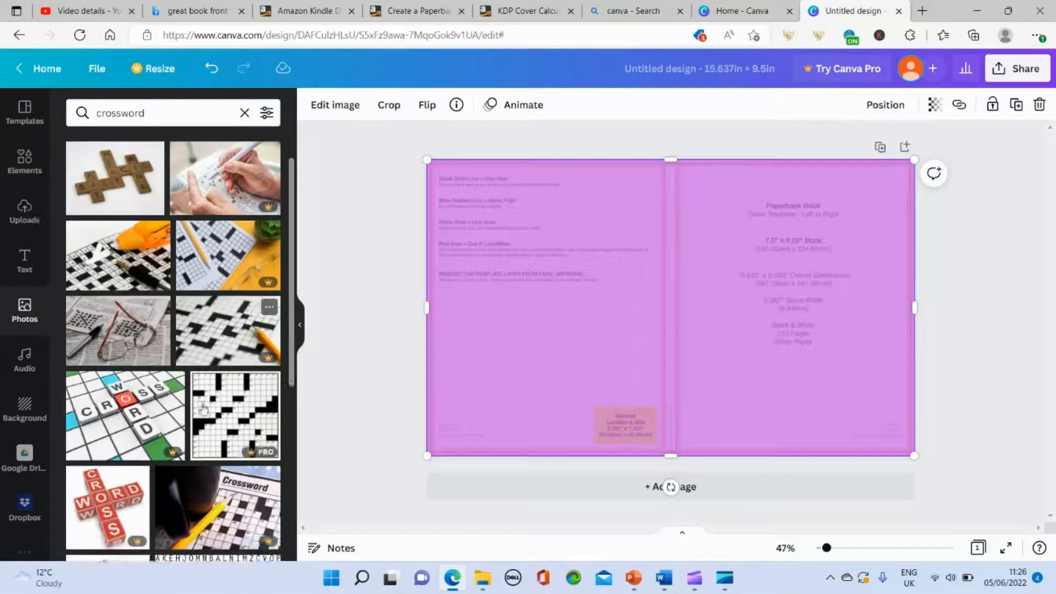
{"action": "scroll", "coordinate": [204, 408], "scroll_direction": "down", "scroll_amount": 8}
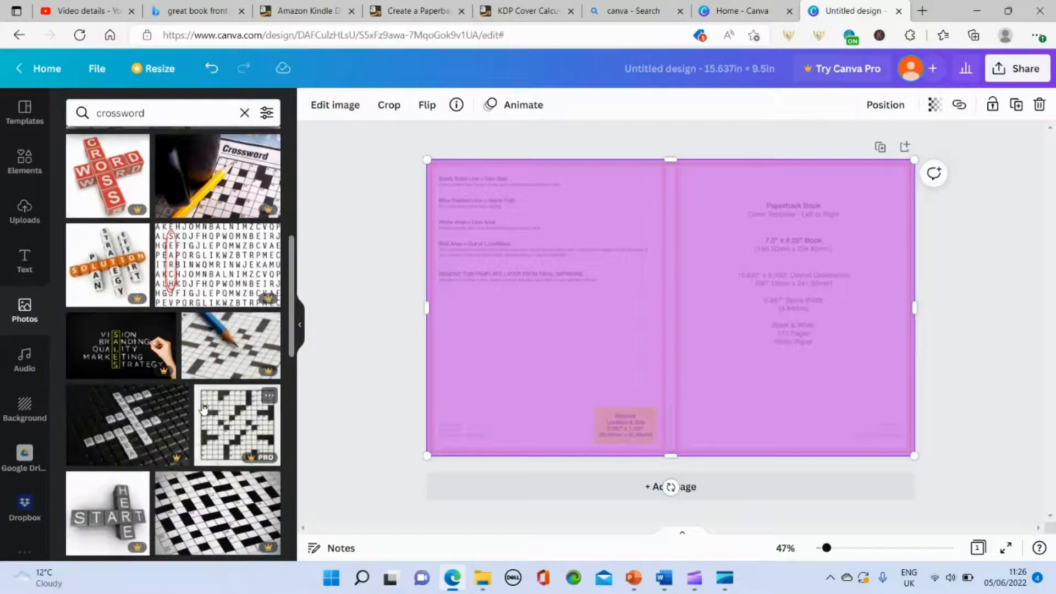
{"action": "scroll", "coordinate": [204, 408], "scroll_direction": "down", "scroll_amount": 1}
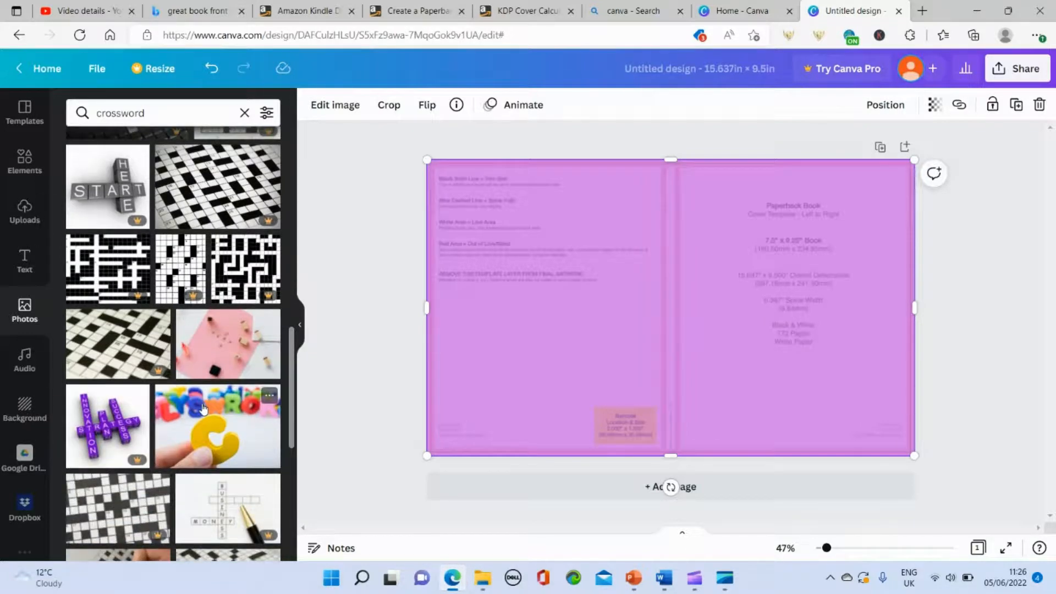
{"action": "scroll", "coordinate": [203, 408], "scroll_direction": "down", "scroll_amount": 1}
{"action": "scroll", "coordinate": [203, 409], "scroll_direction": "down", "scroll_amount": 10}
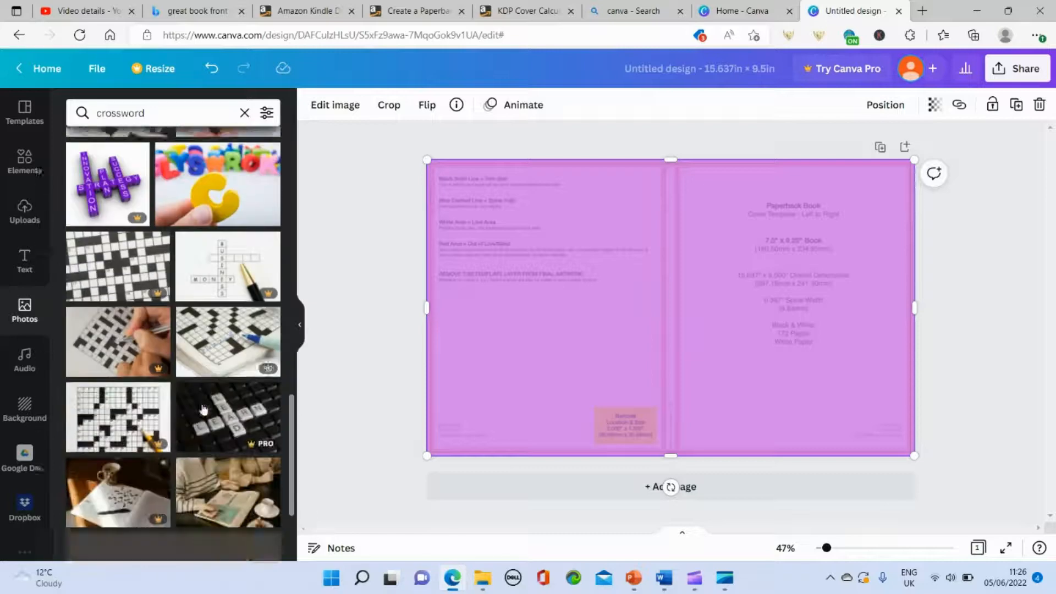
{"action": "scroll", "coordinate": [203, 408], "scroll_direction": "down", "scroll_amount": 3}
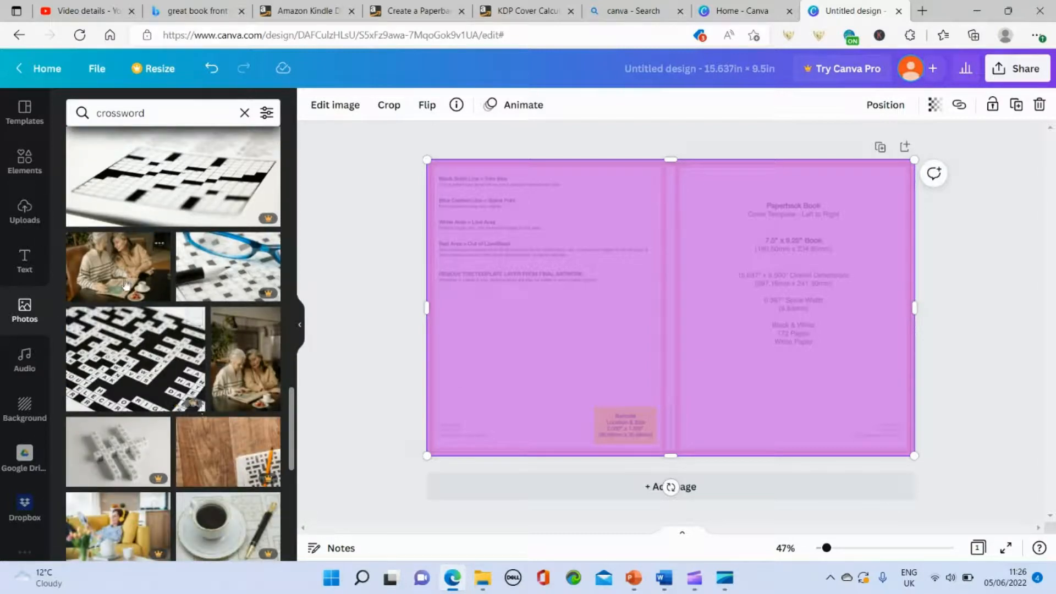
{"action": "scroll", "coordinate": [198, 442], "scroll_direction": "down", "scroll_amount": 4}
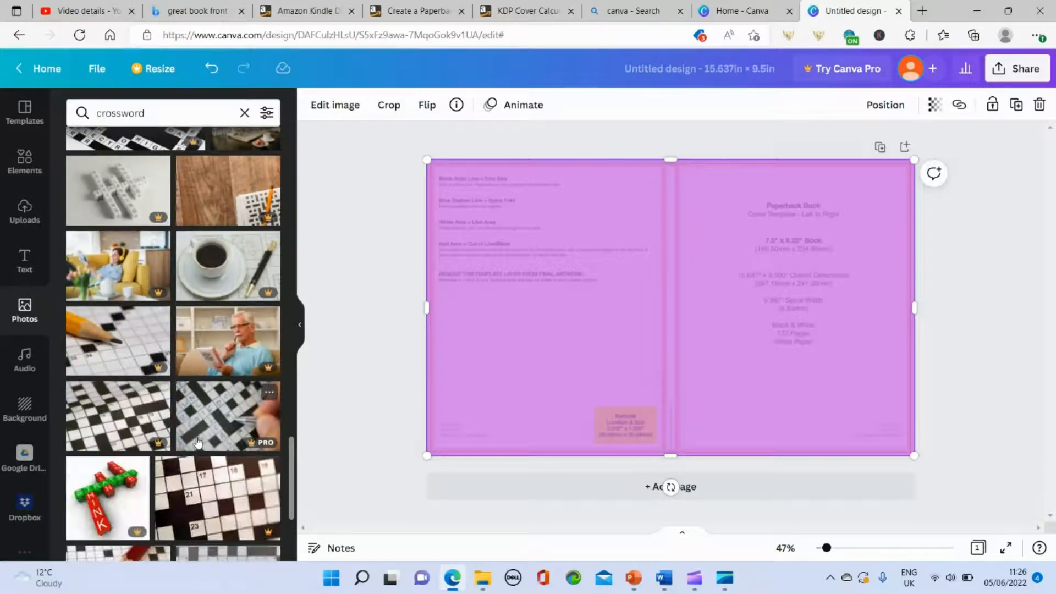
{"action": "scroll", "coordinate": [198, 442], "scroll_direction": "up", "scroll_amount": 20}
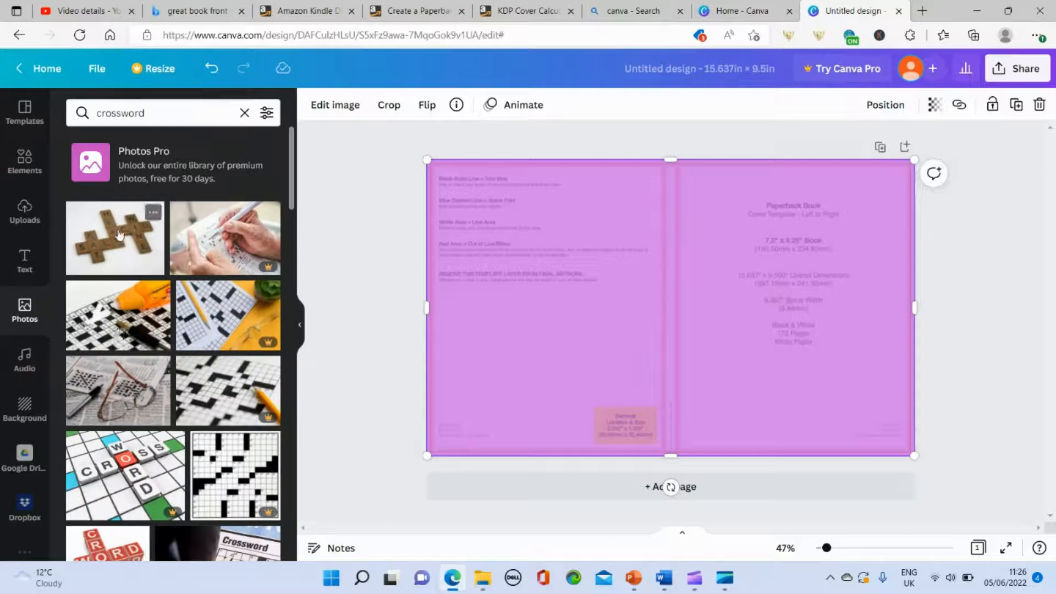
{"action": "left_click", "coordinate": [110, 310]}
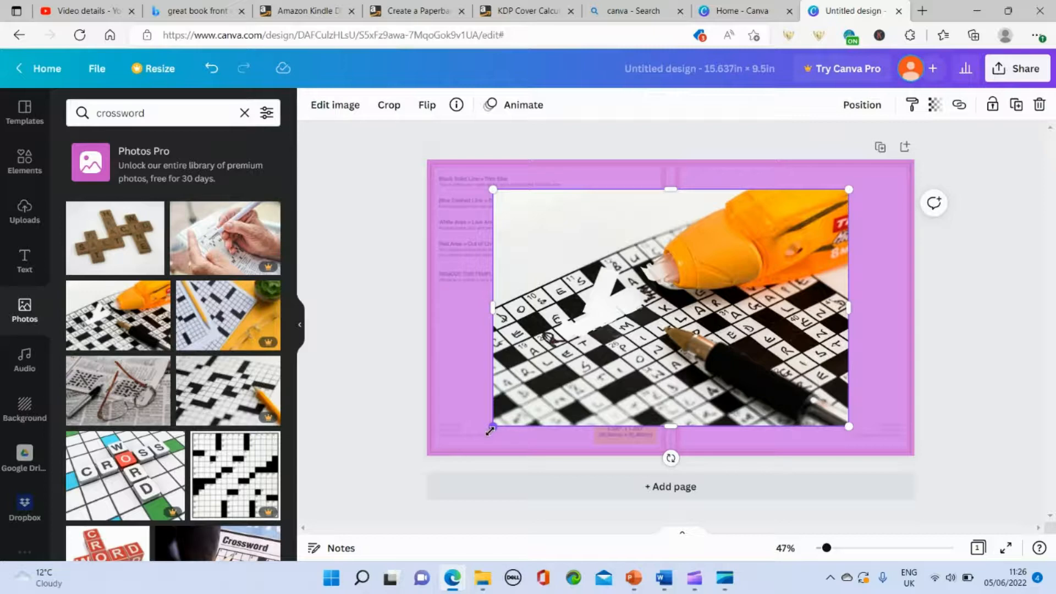
{"action": "left_click_drag", "start_coordinate": [492, 429], "coordinate": [686, 353]}
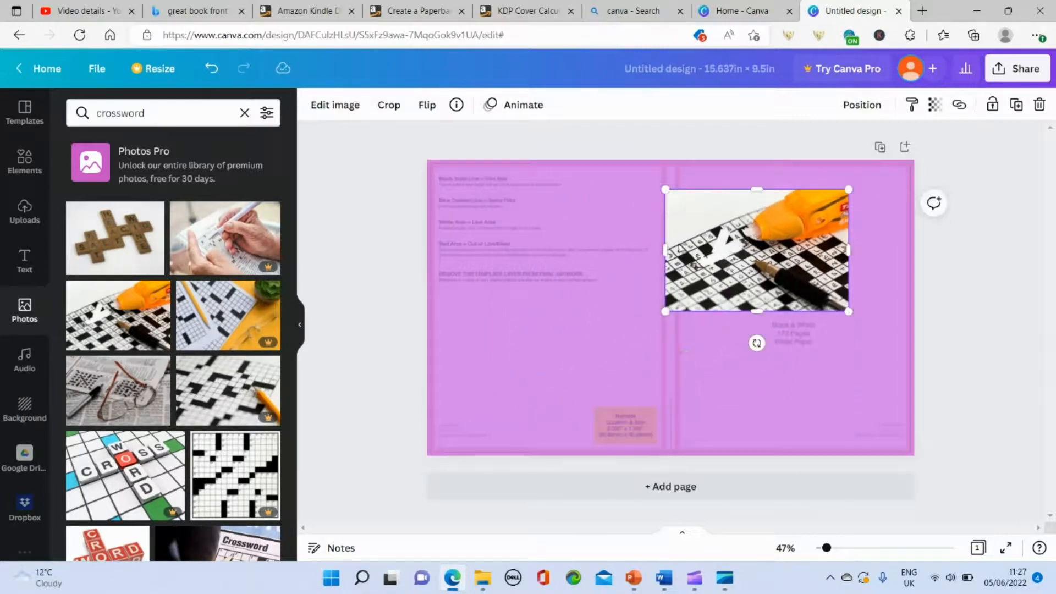
{"action": "left_click_drag", "start_coordinate": [739, 258], "coordinate": [774, 353]}
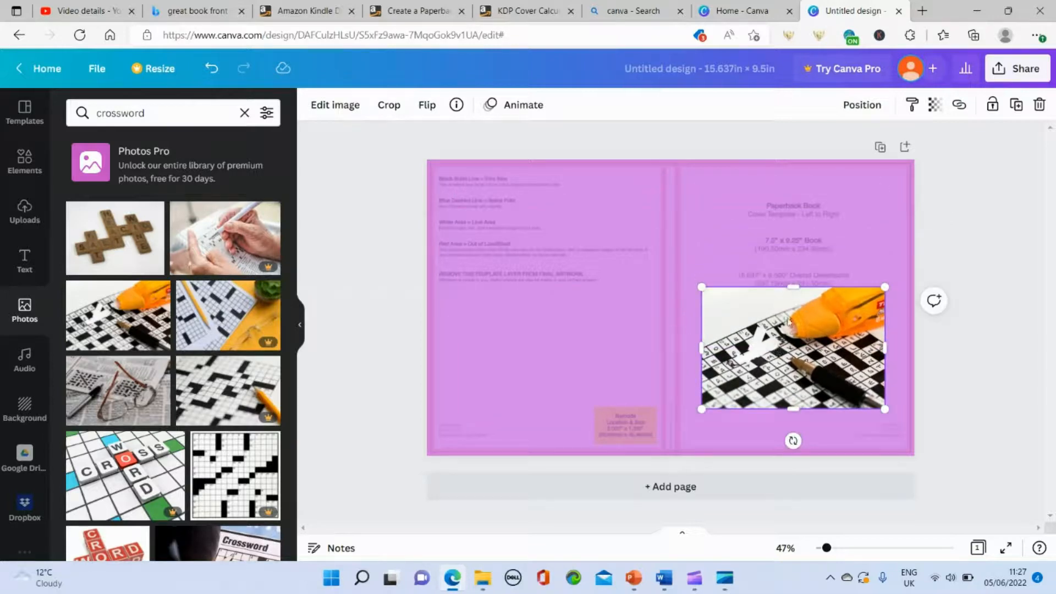
{"action": "right_click", "coordinate": [789, 321]}
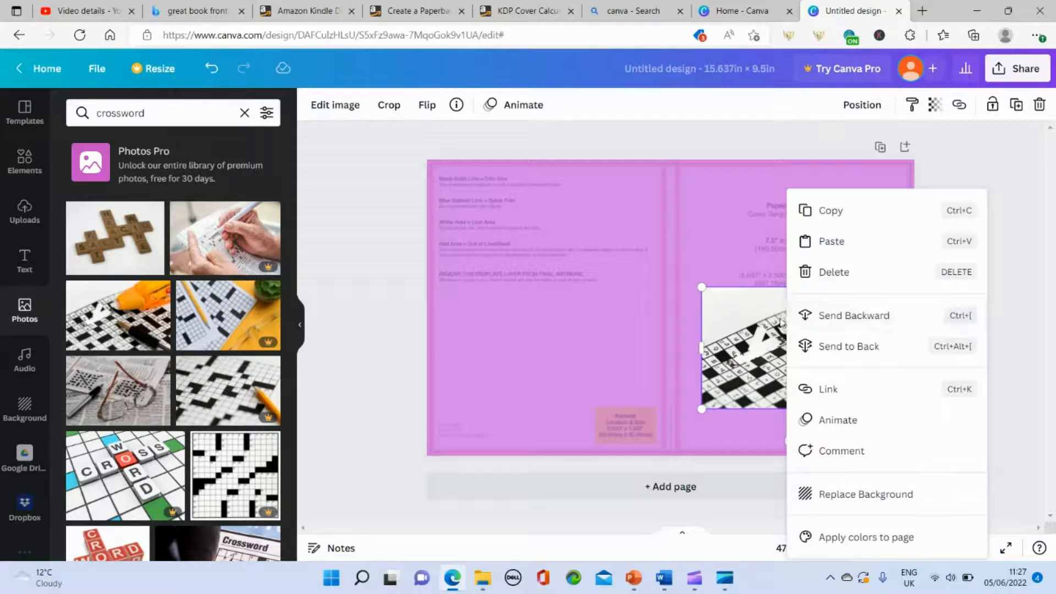
{"action": "left_click", "coordinate": [775, 324]}
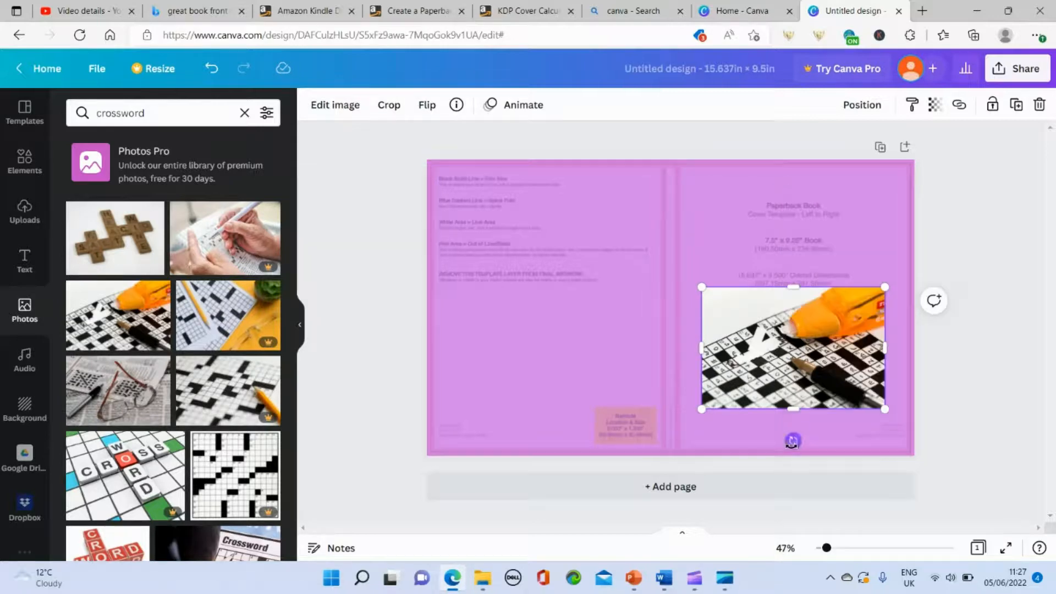
{"action": "mouse_move", "coordinate": [790, 441]}
{"action": "left_mouse_down"}
{"action": "mouse_move", "coordinate": [715, 414]}
{"action": "mouse_move", "coordinate": [714, 395]}
{"action": "mouse_move", "coordinate": [777, 459]}
{"action": "mouse_move", "coordinate": [811, 452]}
{"action": "mouse_move", "coordinate": [793, 451]}
{"action": "left_mouse_up"}
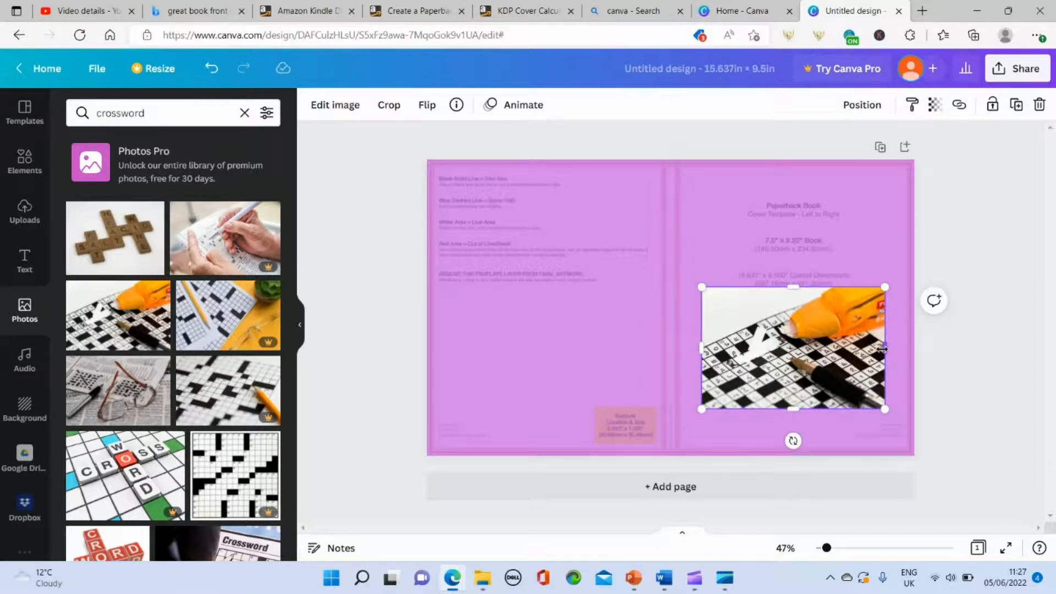
{"action": "mouse_move", "coordinate": [881, 348]}
{"action": "left_mouse_down"}
{"action": "mouse_move", "coordinate": [822, 353]}
{"action": "mouse_move", "coordinate": [885, 349]}
{"action": "left_mouse_up"}
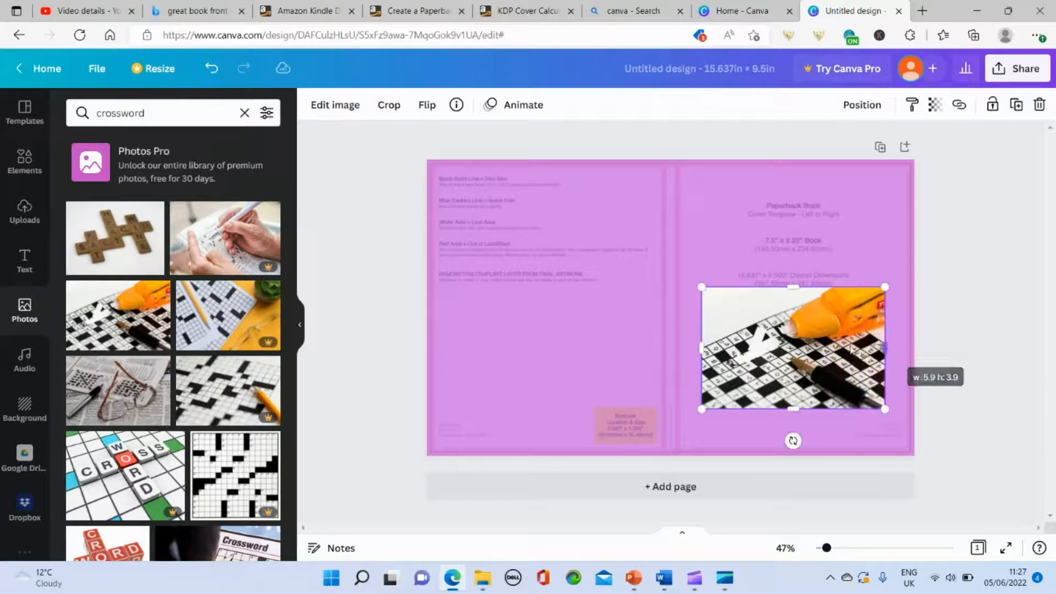
Crop the crossword photo to a wide strip showing the grid and black pen, and position it just below the middle of the front cover
{"action": "left_click_drag", "start_coordinate": [795, 288], "coordinate": [768, 338]}
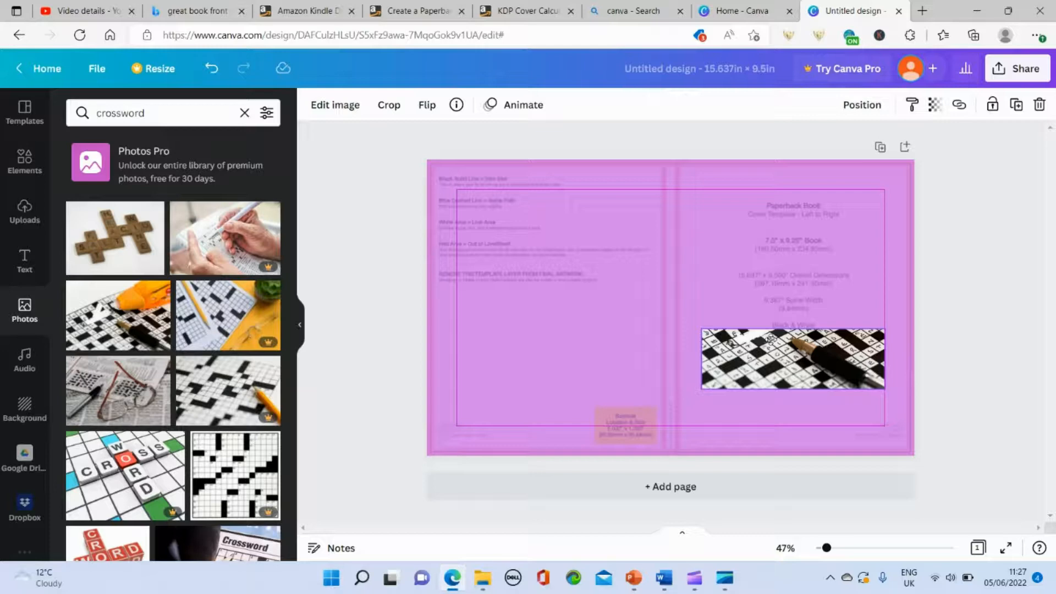
{"action": "mouse_move", "coordinate": [771, 338]}
{"action": "left_mouse_down"}
{"action": "mouse_move", "coordinate": [785, 330]}
{"action": "mouse_move", "coordinate": [771, 340]}
{"action": "left_mouse_up"}
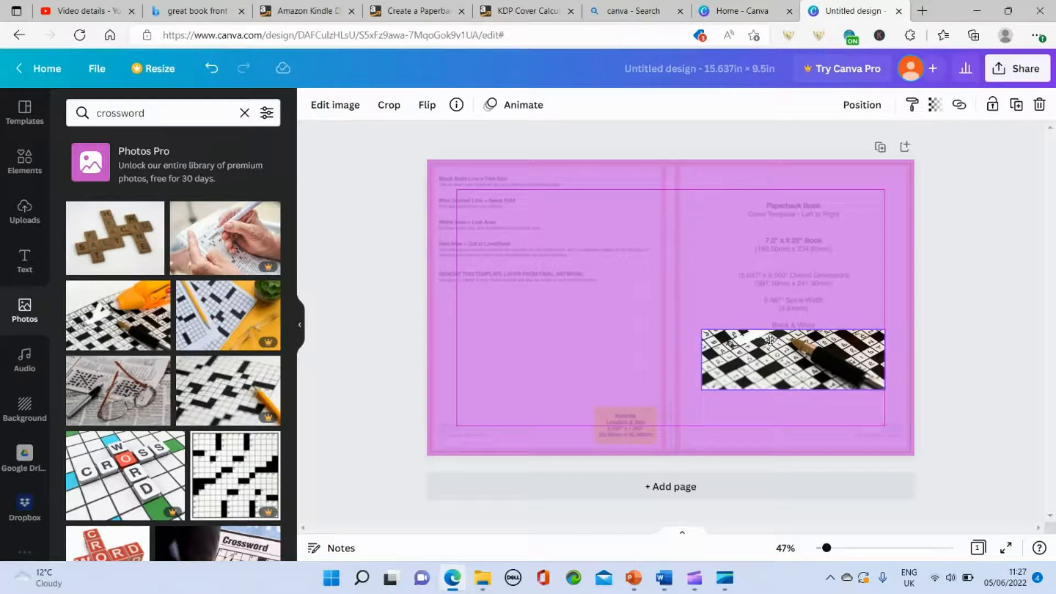
{"action": "left_click_drag", "start_coordinate": [770, 339], "coordinate": [771, 357]}
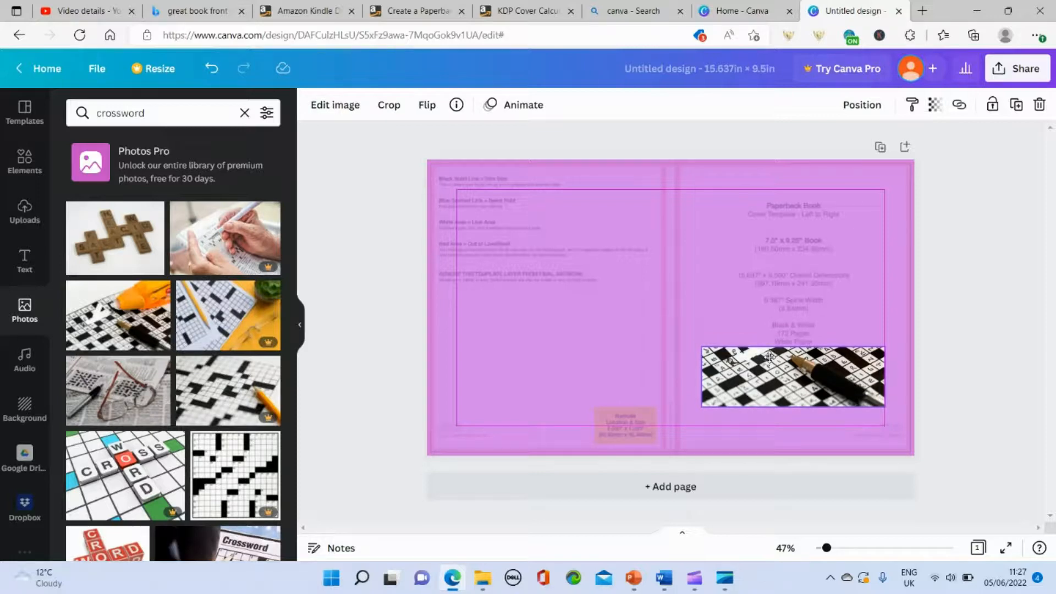
{"action": "left_click_drag", "start_coordinate": [769, 357], "coordinate": [773, 332]}
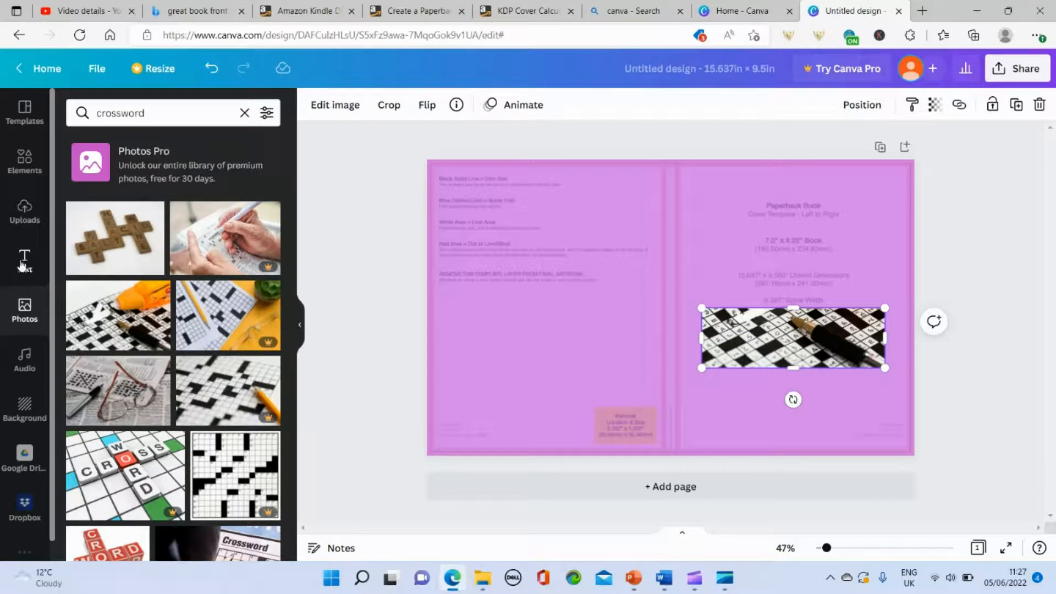
Add the outlined HUSTLE font combination to the page and move it up above the crossword photo
{"action": "left_click", "coordinate": [39, 261]}
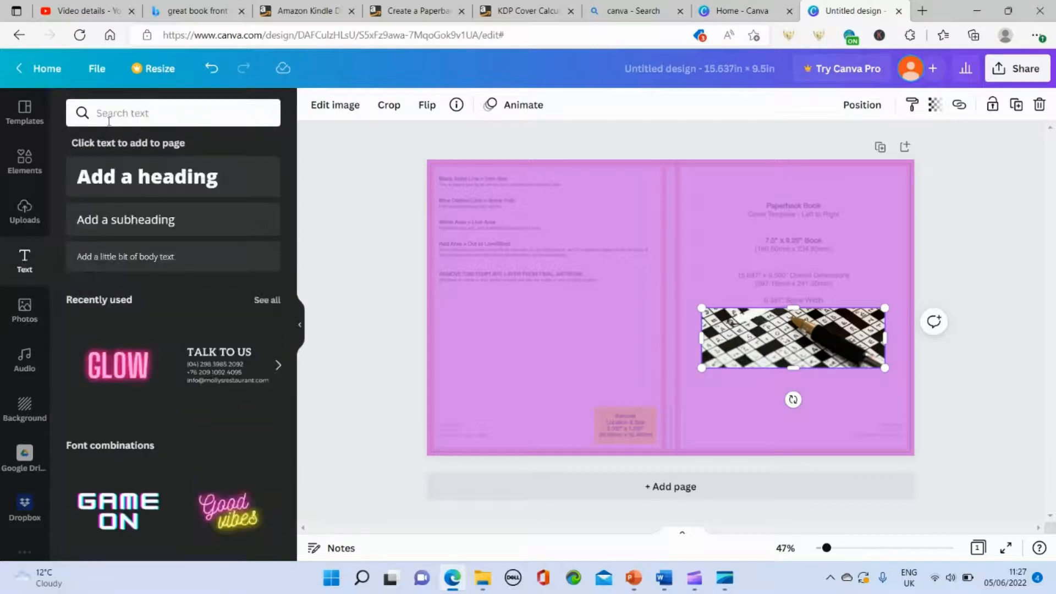
{"action": "scroll", "coordinate": [154, 394], "scroll_direction": "down", "scroll_amount": 1}
{"action": "scroll", "coordinate": [154, 394], "scroll_direction": "down", "scroll_amount": 5}
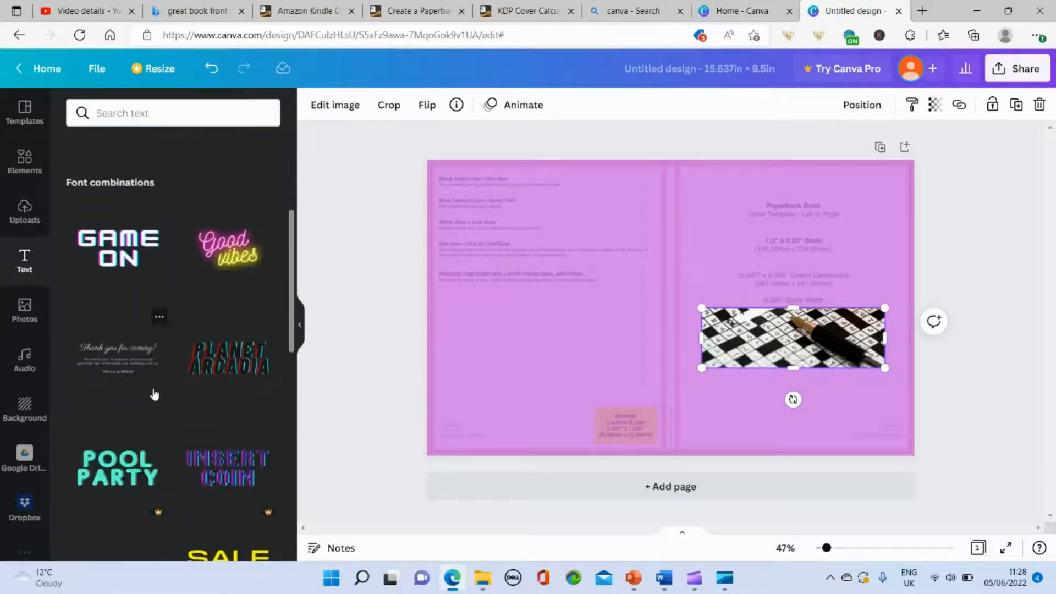
{"action": "scroll", "coordinate": [219, 301], "scroll_direction": "down", "scroll_amount": 10}
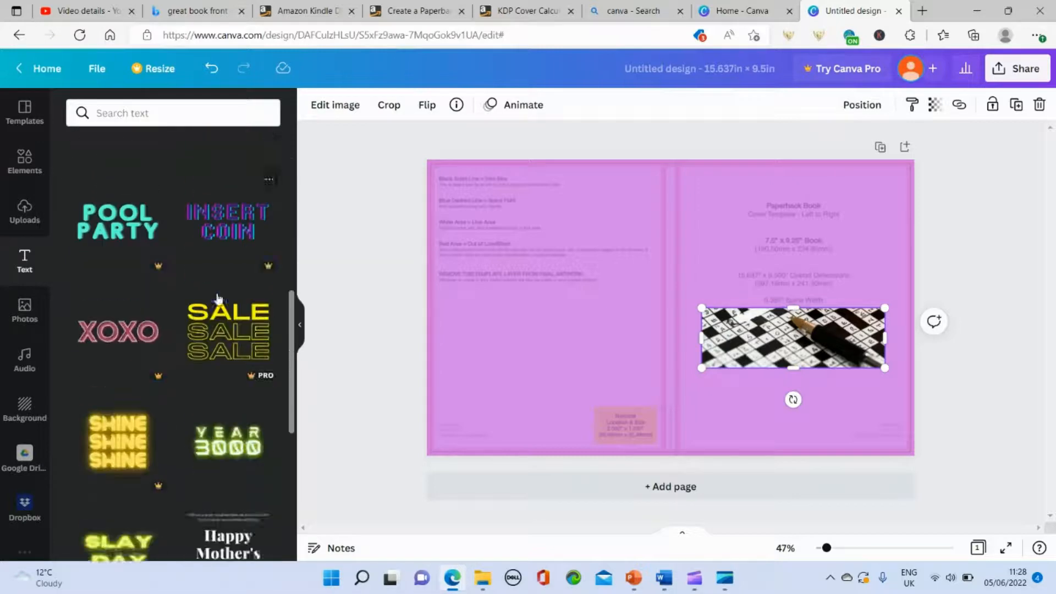
{"action": "scroll", "coordinate": [226, 401], "scroll_direction": "down", "scroll_amount": 5}
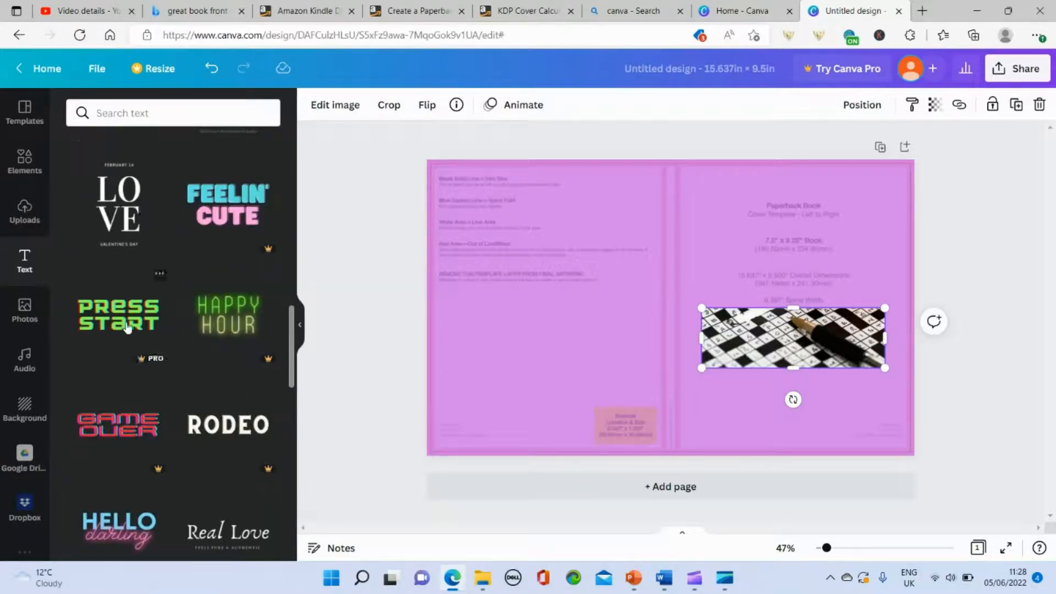
{"action": "scroll", "coordinate": [182, 346], "scroll_direction": "down", "scroll_amount": 9}
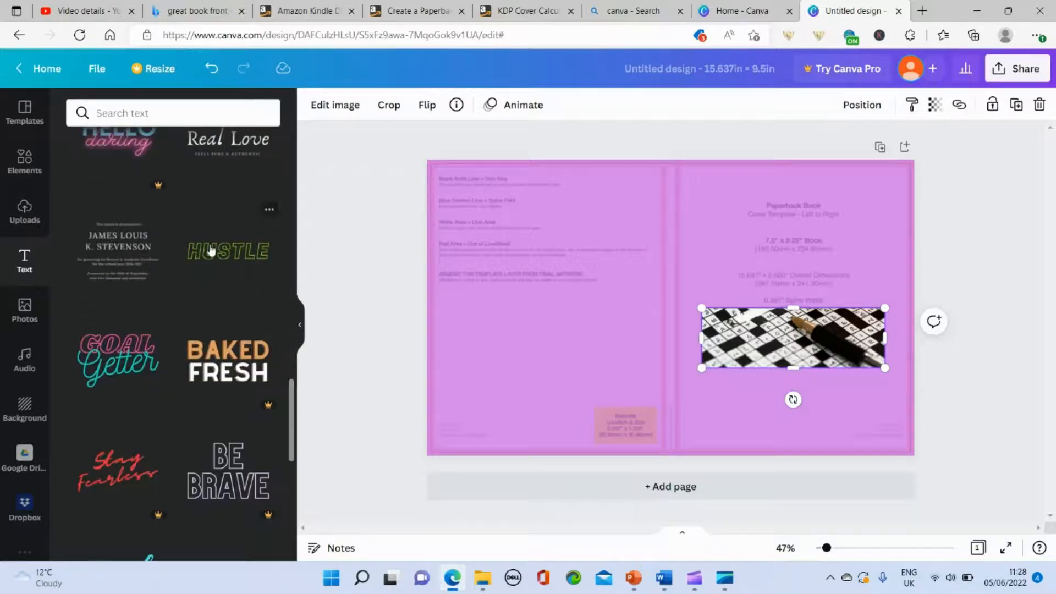
{"action": "left_click", "coordinate": [210, 251]}
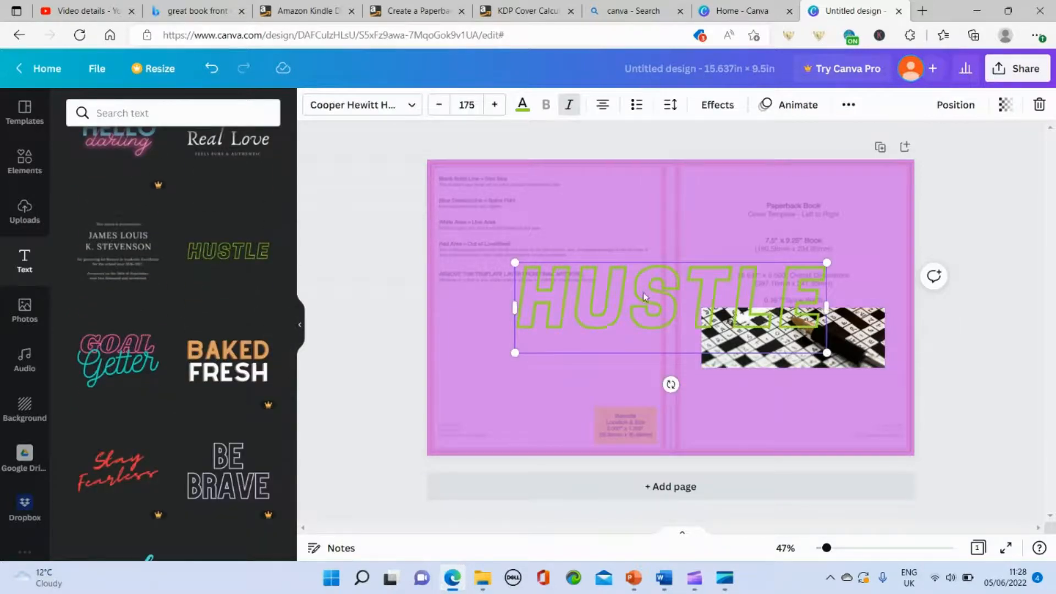
{"action": "left_click_drag", "start_coordinate": [642, 292], "coordinate": [640, 247]}
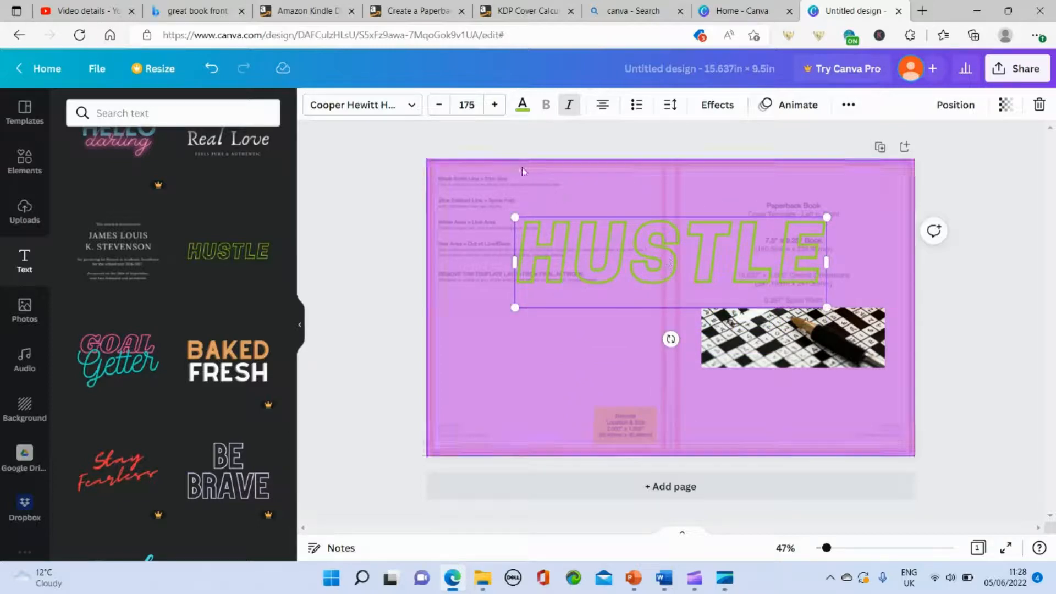
Recolour the outlined HUSTLE text violet-blue and replace its wording with CROSSWORDS
{"action": "left_click", "coordinate": [522, 105]}
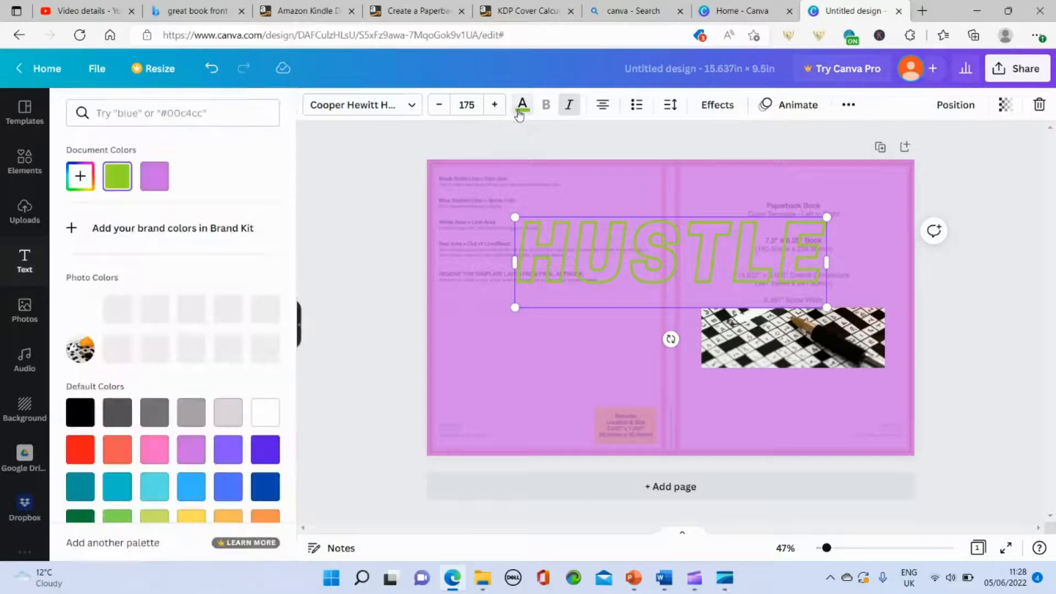
{"action": "left_click", "coordinate": [259, 453]}
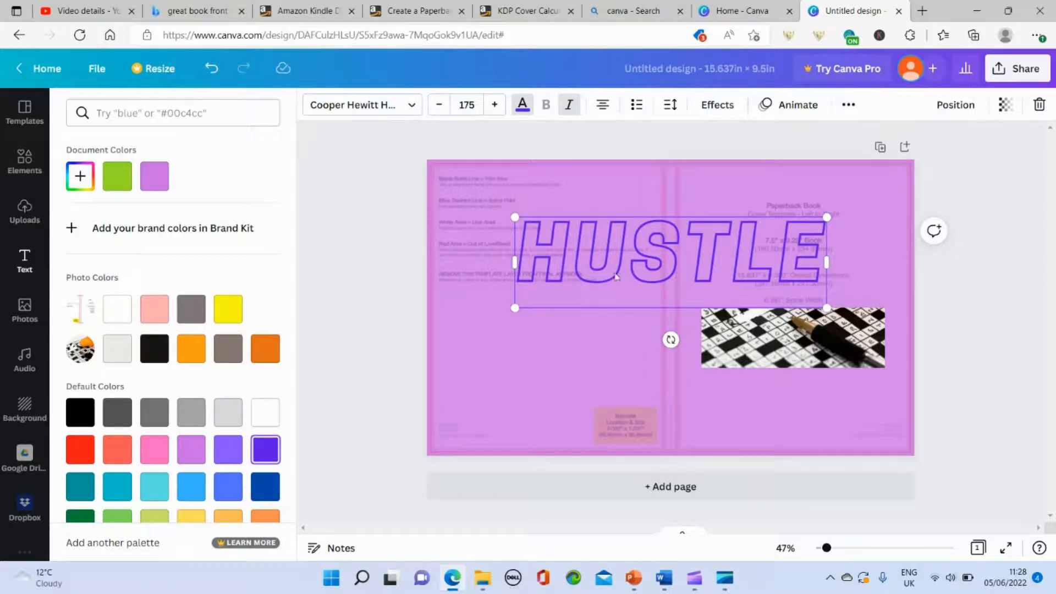
{"action": "key", "text": "BackSpace"}
{"action": "key", "text": "BackSpace"}
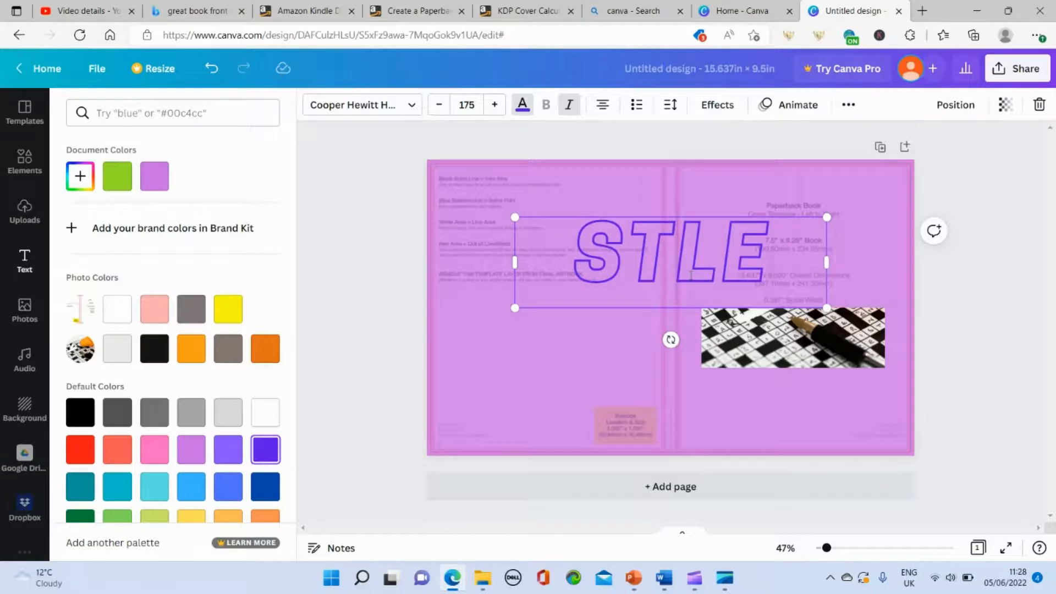
{"action": "key", "text": "BackSpace"}
{"action": "key", "text": "BackSpace"}
{"action": "key", "text": "BackSpace"}
{"action": "key", "text": "BackSpace"}
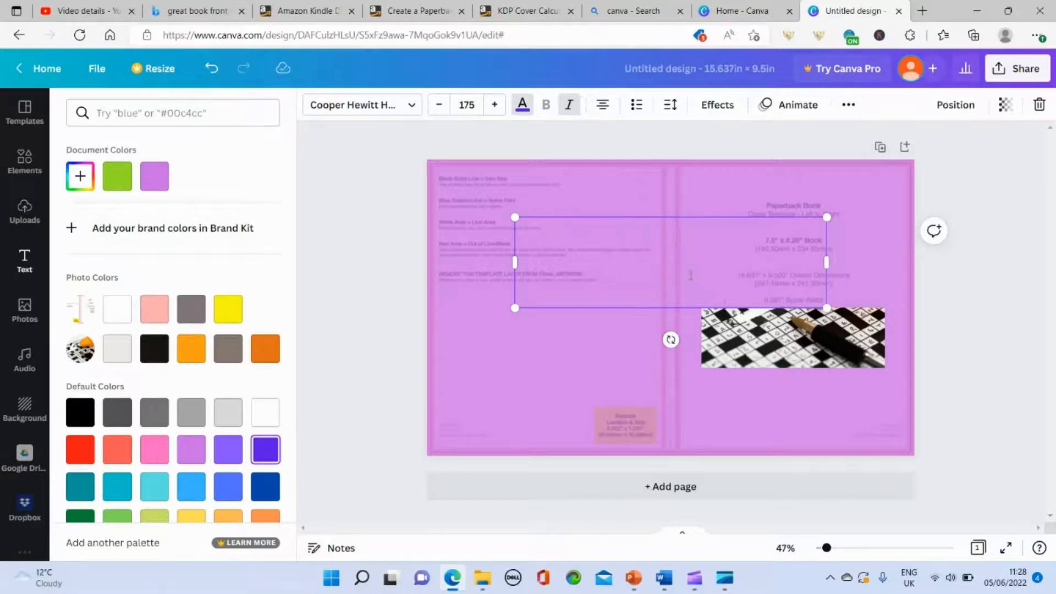
{"action": "type", "text": "CROSSW"}
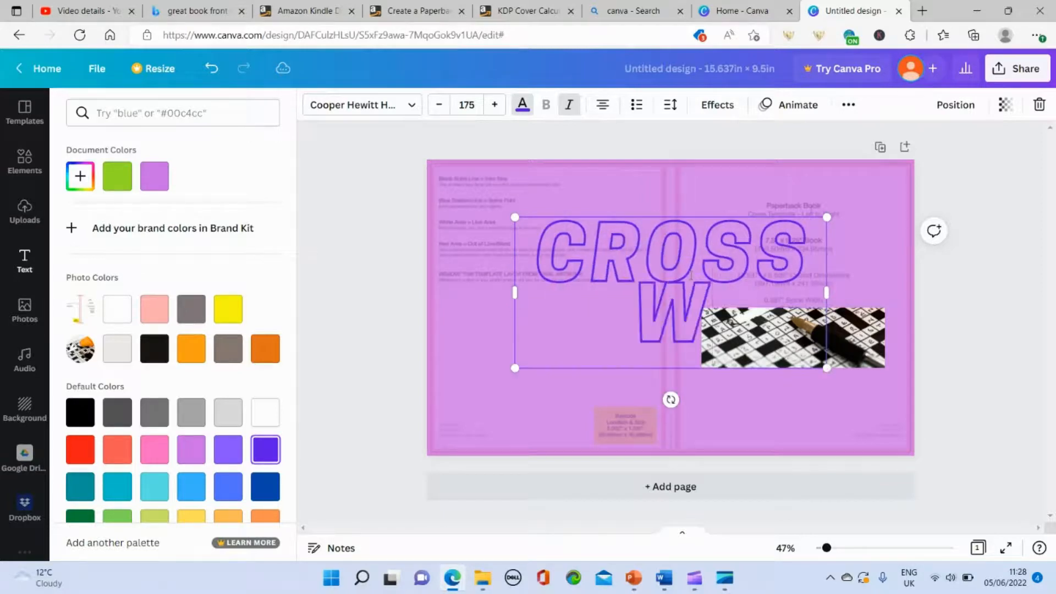
{"action": "type", "text": "ORDSD"}
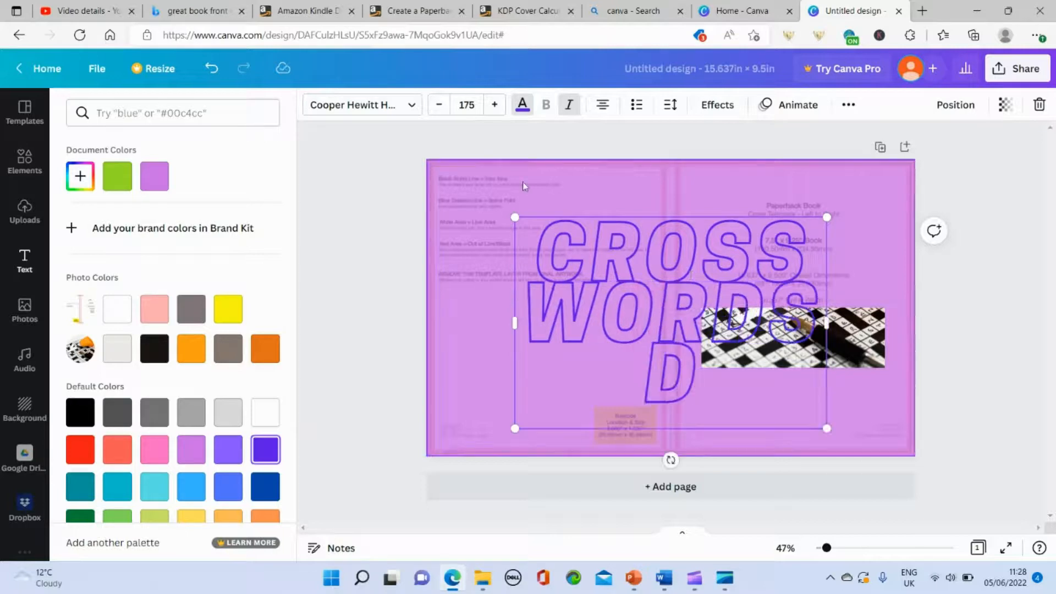
Reduce the CROSSWORDS title's font size to 153
{"action": "left_click", "coordinate": [440, 104]}
{"action": "left_click", "coordinate": [440, 105]}
{"action": "left_click", "coordinate": [440, 105]}
{"action": "left_click", "coordinate": [440, 104]}
{"action": "left_click", "coordinate": [440, 105]}
{"action": "left_click", "coordinate": [440, 104]}
{"action": "left_click", "coordinate": [440, 104]}
{"action": "left_click", "coordinate": [439, 105]}
{"action": "left_click", "coordinate": [440, 104]}
{"action": "left_click", "coordinate": [440, 105]}
{"action": "left_click", "coordinate": [439, 105]}
{"action": "left_click", "coordinate": [439, 105]}
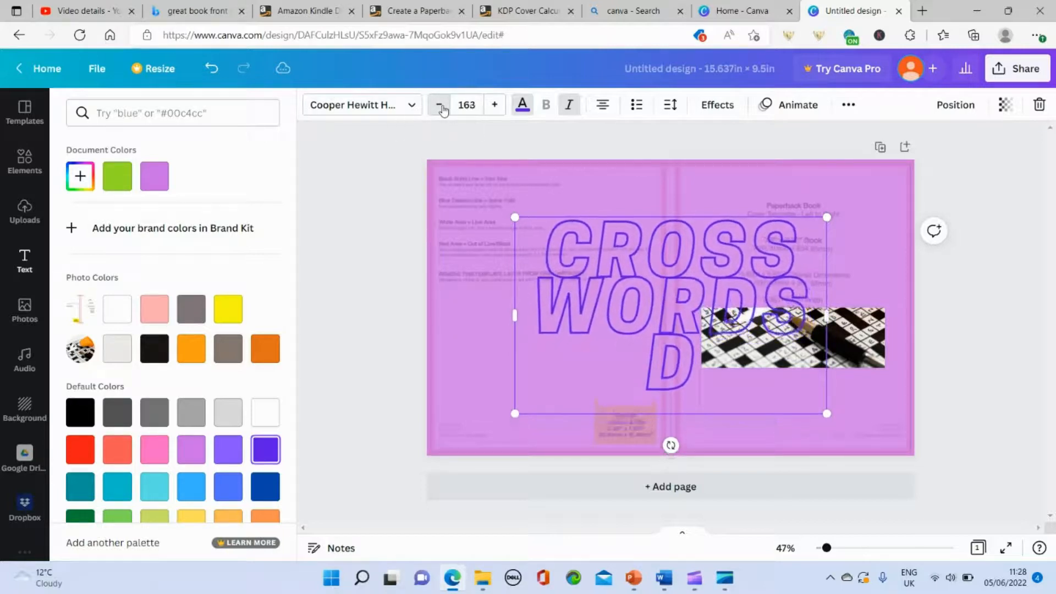
{"action": "left_click", "coordinate": [439, 105]}
{"action": "left_click", "coordinate": [440, 105]}
{"action": "left_click", "coordinate": [440, 104]}
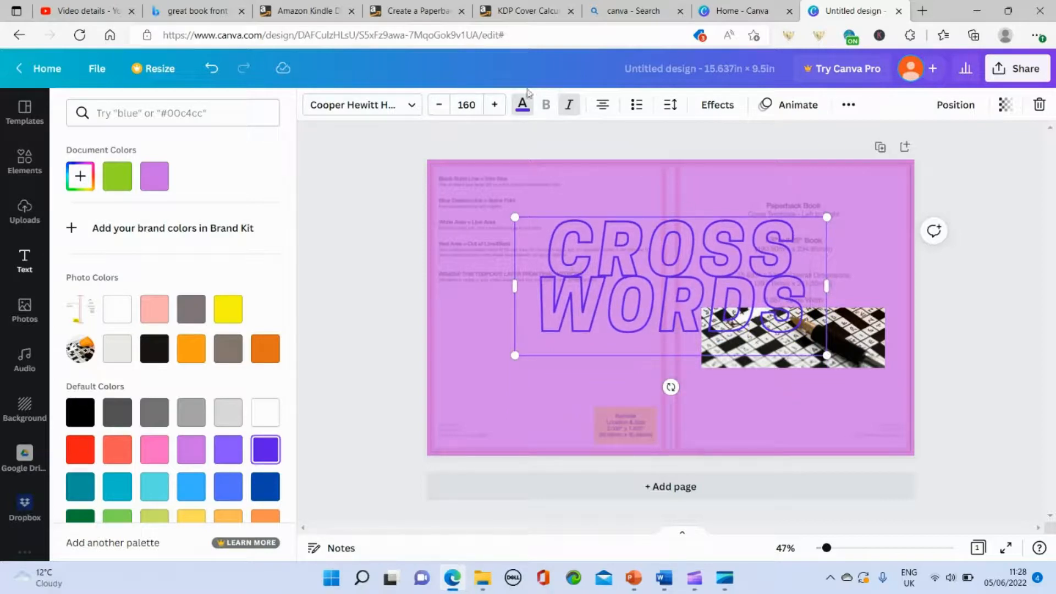
{"action": "left_click", "coordinate": [438, 106]}
{"action": "left_click", "coordinate": [438, 106]}
{"action": "left_click", "coordinate": [437, 106]}
{"action": "left_click", "coordinate": [438, 106]}
{"action": "left_click", "coordinate": [437, 107]}
{"action": "left_click", "coordinate": [437, 106]}
{"action": "left_click", "coordinate": [437, 106]}
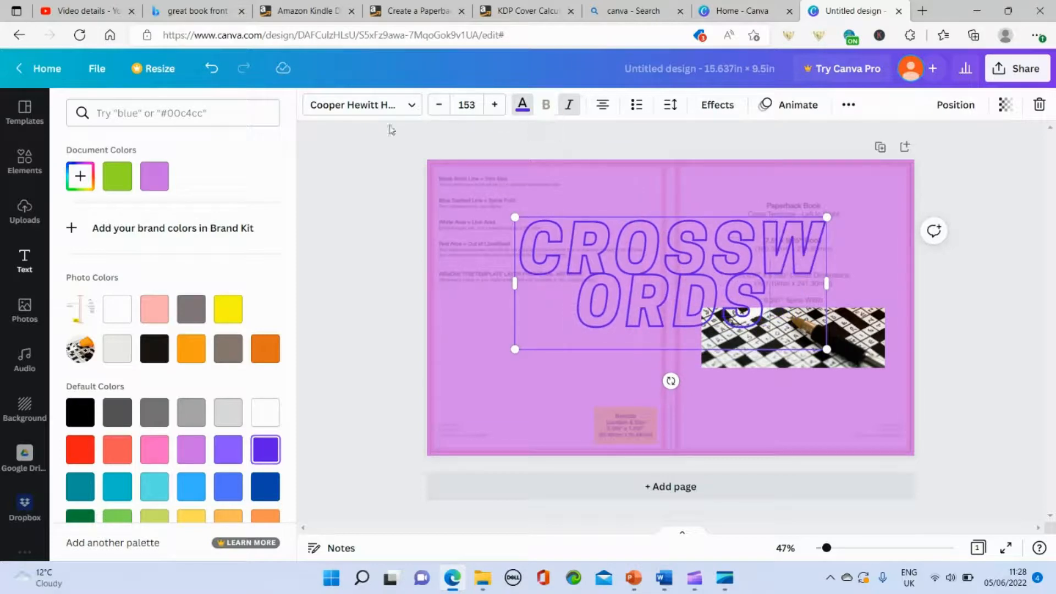
Change the CROSSWORDS title's font to Amaranth
{"action": "left_click", "coordinate": [378, 109]}
{"action": "left_click", "coordinate": [101, 210]}
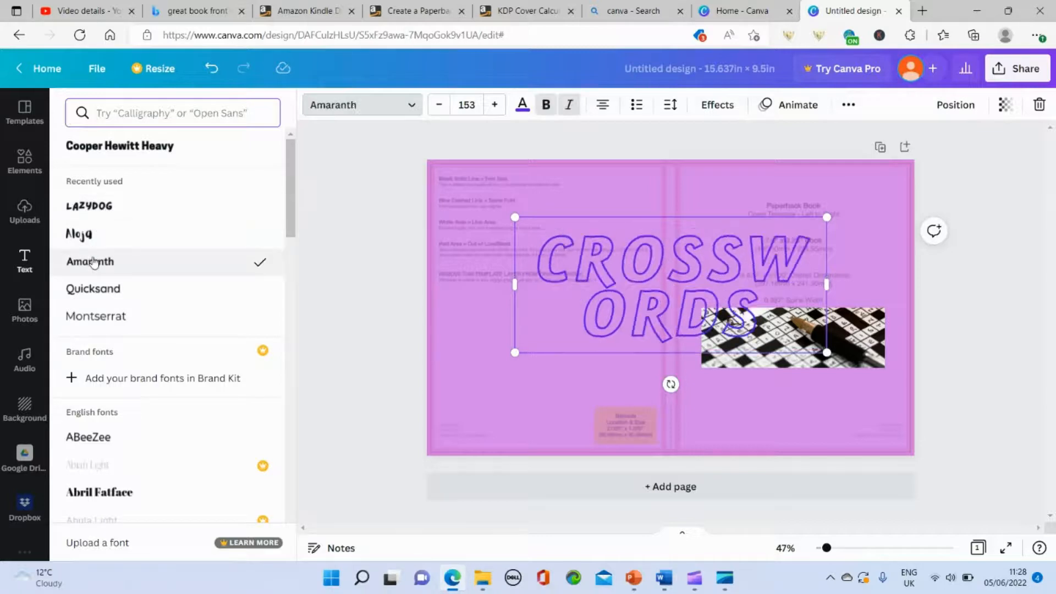
{"action": "left_click", "coordinate": [354, 110]}
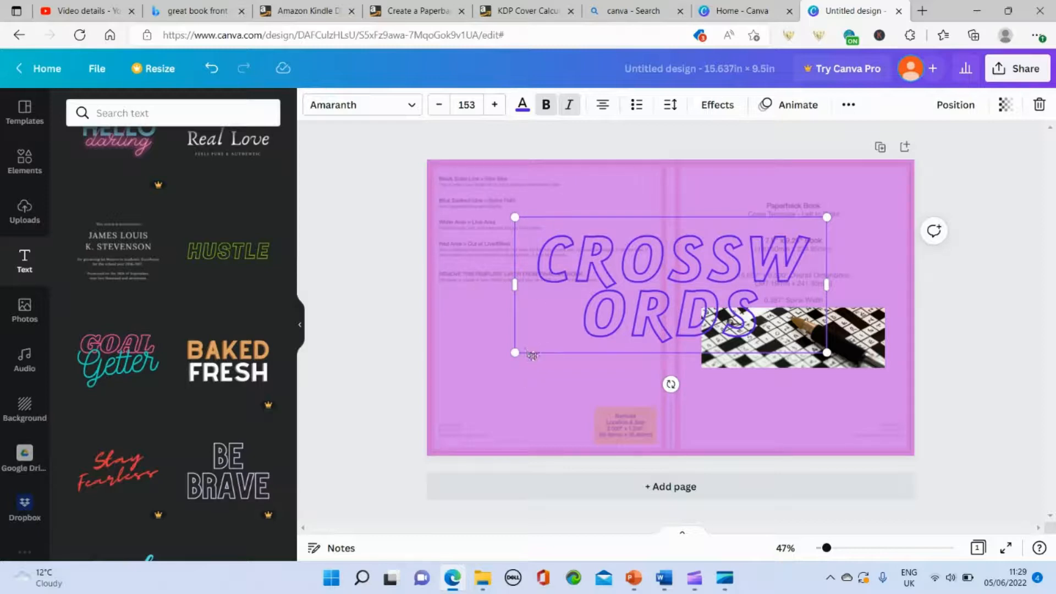
Scale the CROSSWORDS title down to about font size 104 and place it in the upper part of the front cover
{"action": "left_click_drag", "start_coordinate": [533, 356], "coordinate": [686, 270]}
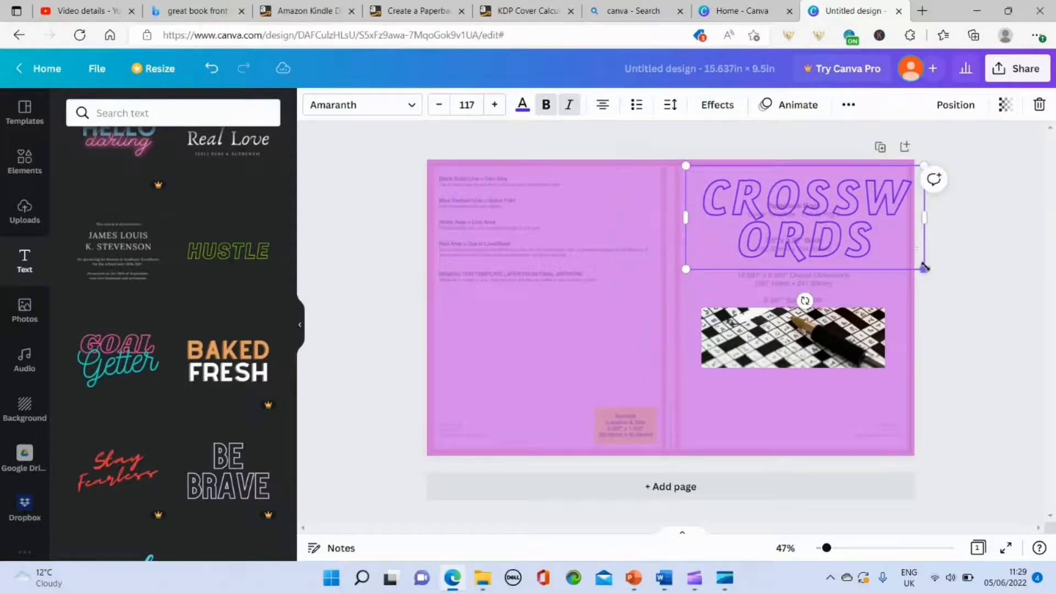
{"action": "left_click_drag", "start_coordinate": [919, 268], "coordinate": [898, 258]}
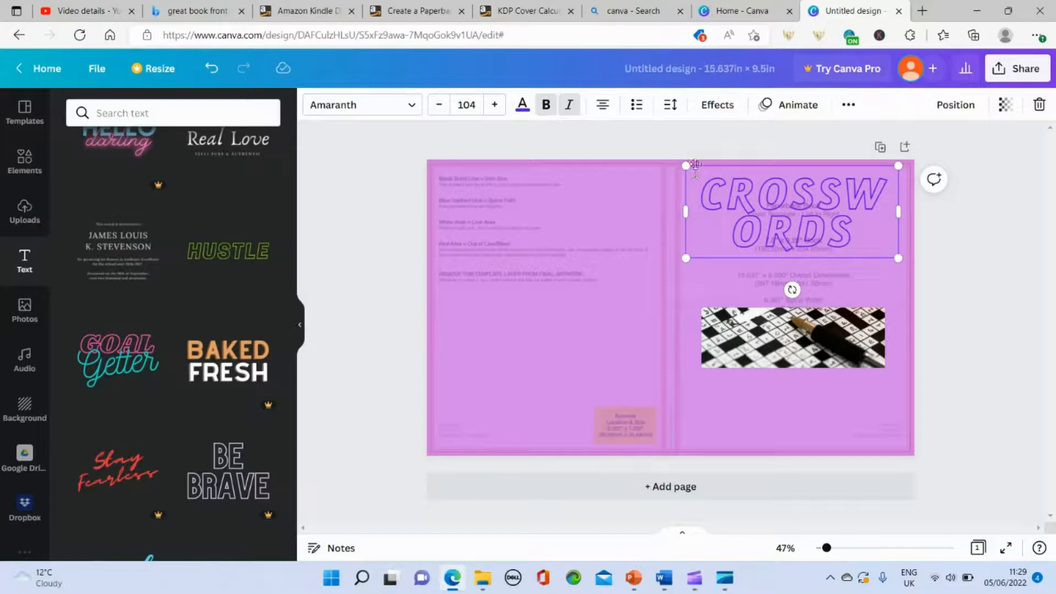
{"action": "left_click_drag", "start_coordinate": [696, 165], "coordinate": [704, 169]}
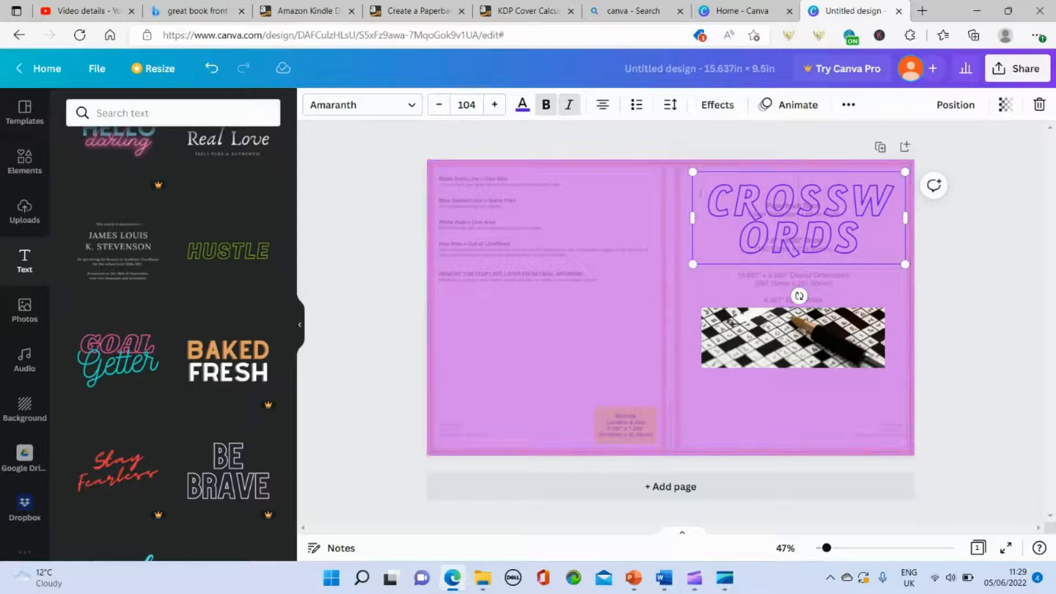
Reduce the title's font size to 68.4 so it fits on one line, and move it slightly down the front cover
{"action": "left_click", "coordinate": [439, 110]}
{"action": "left_click", "coordinate": [440, 110]}
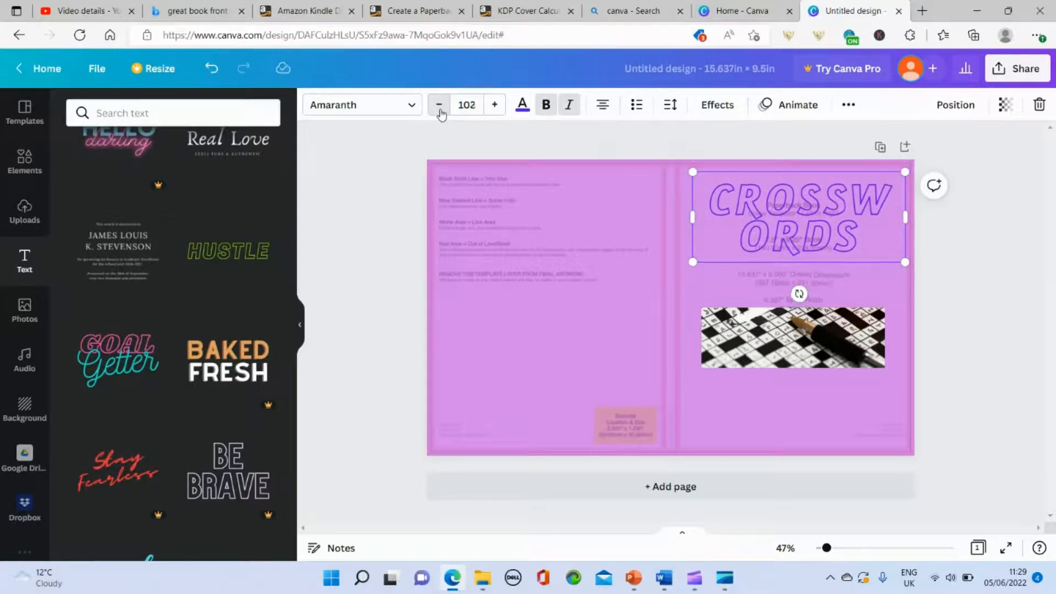
{"action": "left_click", "coordinate": [439, 109]}
{"action": "left_click", "coordinate": [440, 112]}
{"action": "left_click", "coordinate": [440, 110]}
{"action": "left_click", "coordinate": [440, 110]}
{"action": "left_click", "coordinate": [440, 110]}
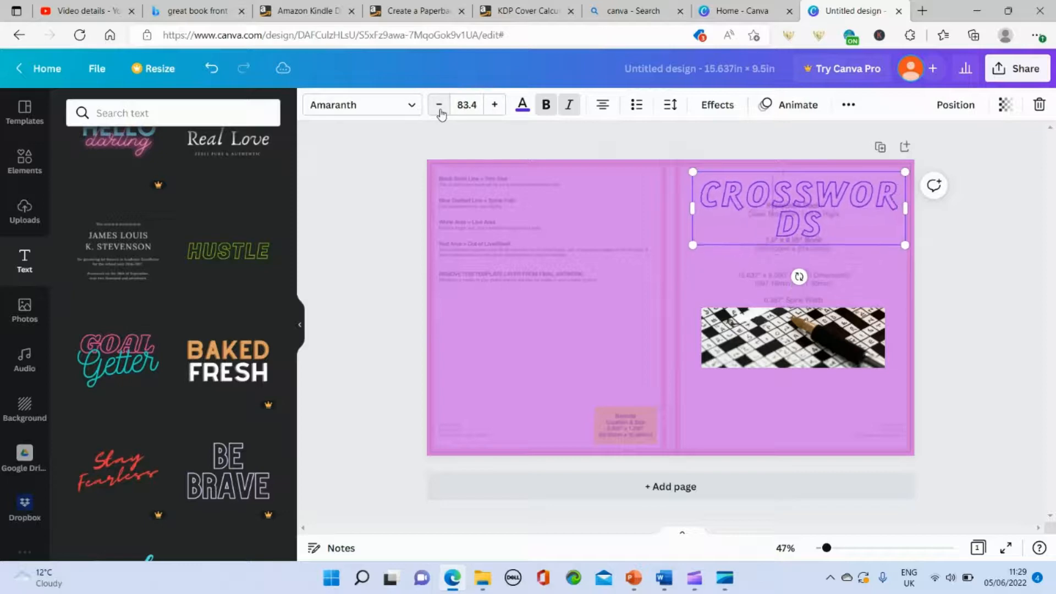
{"action": "left_click", "coordinate": [439, 110]}
{"action": "left_click", "coordinate": [440, 110]}
{"action": "left_click", "coordinate": [440, 110]}
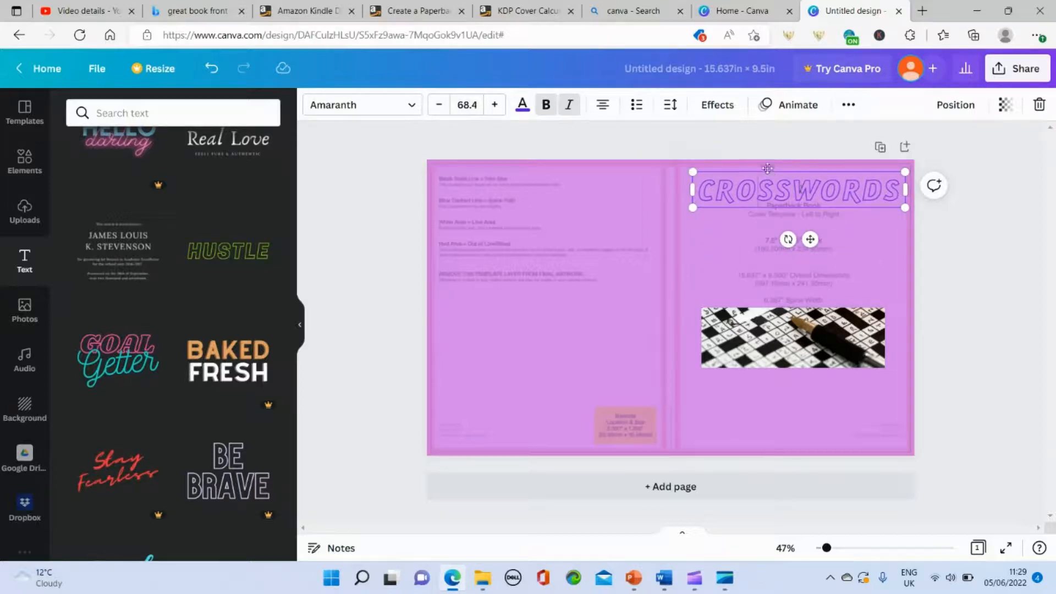
{"action": "left_click_drag", "start_coordinate": [767, 168], "coordinate": [765, 200]}
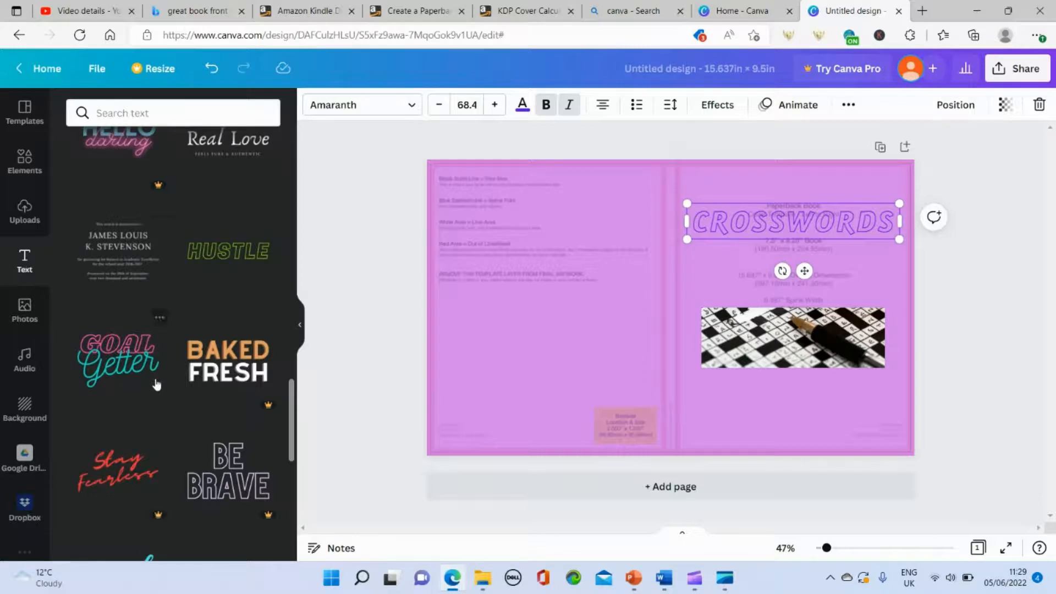
Add the GLOW font combination to the page and recolour its text light turquoise
{"action": "scroll", "coordinate": [170, 305], "scroll_direction": "up", "scroll_amount": 5}
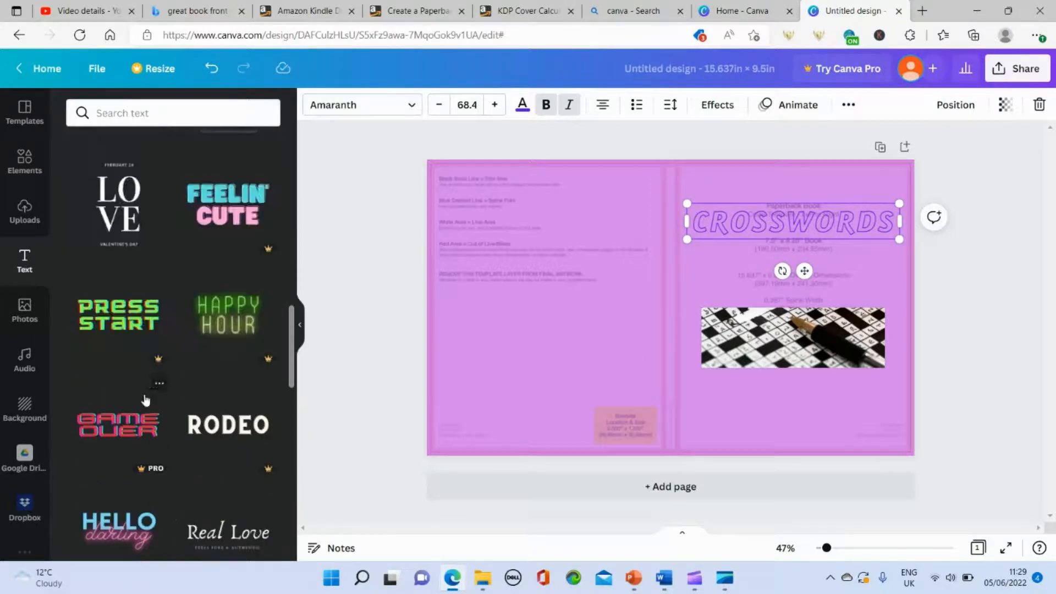
{"action": "scroll", "coordinate": [141, 362], "scroll_direction": "up", "scroll_amount": 5}
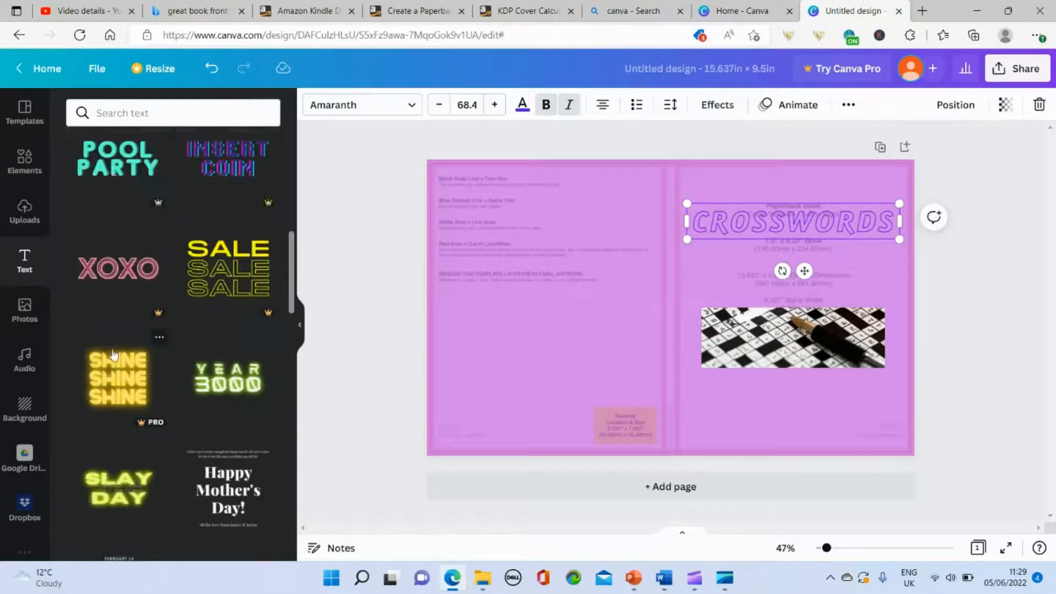
{"action": "scroll", "coordinate": [113, 354], "scroll_direction": "up", "scroll_amount": 5}
{"action": "scroll", "coordinate": [114, 354], "scroll_direction": "up", "scroll_amount": 4}
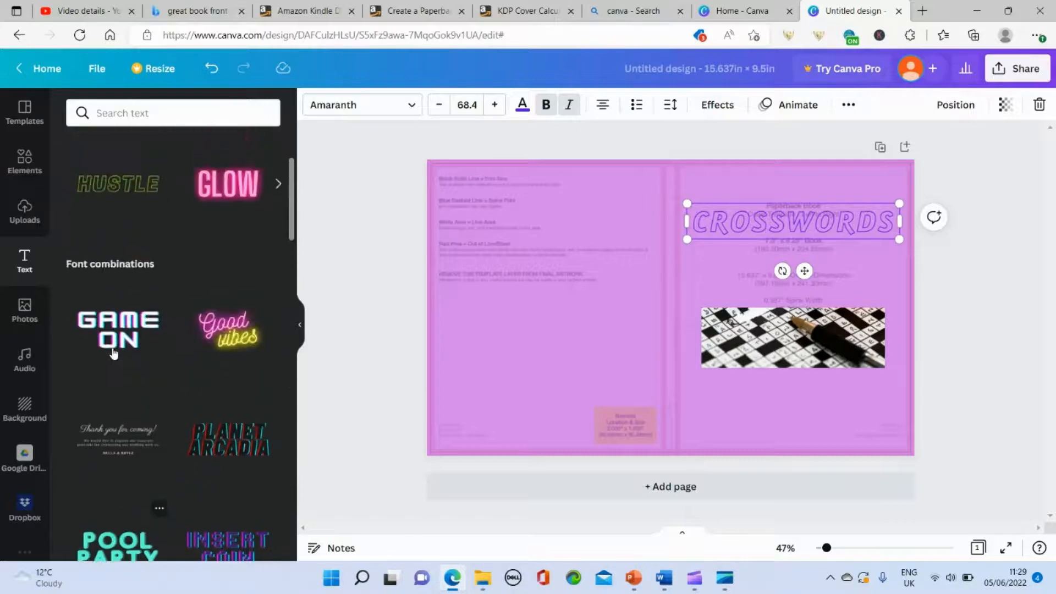
{"action": "left_click", "coordinate": [219, 208]}
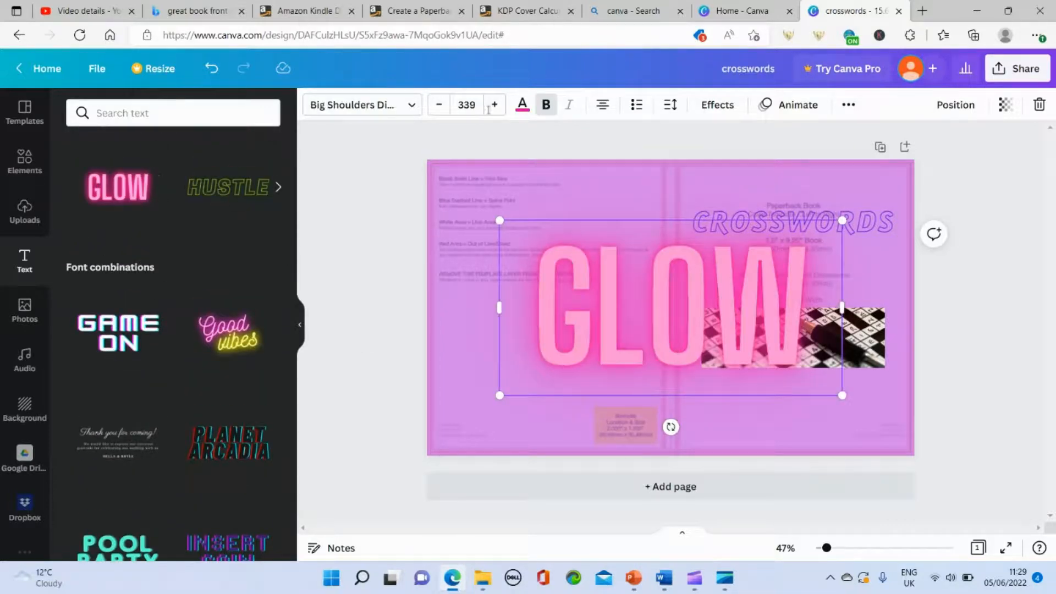
{"action": "left_click", "coordinate": [522, 105]}
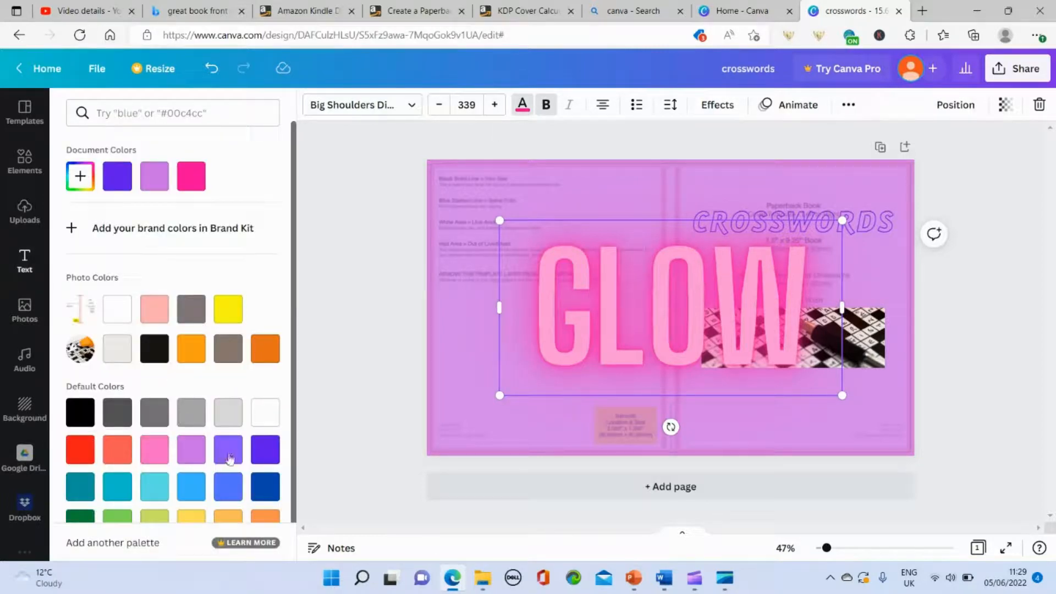
{"action": "left_click", "coordinate": [266, 496]}
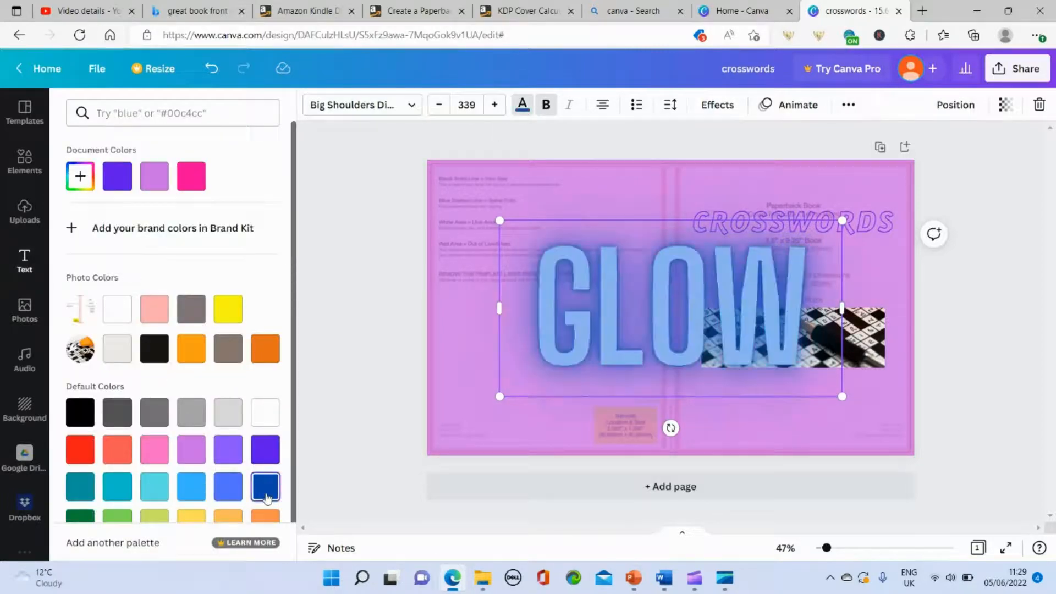
{"action": "left_click", "coordinate": [155, 486]}
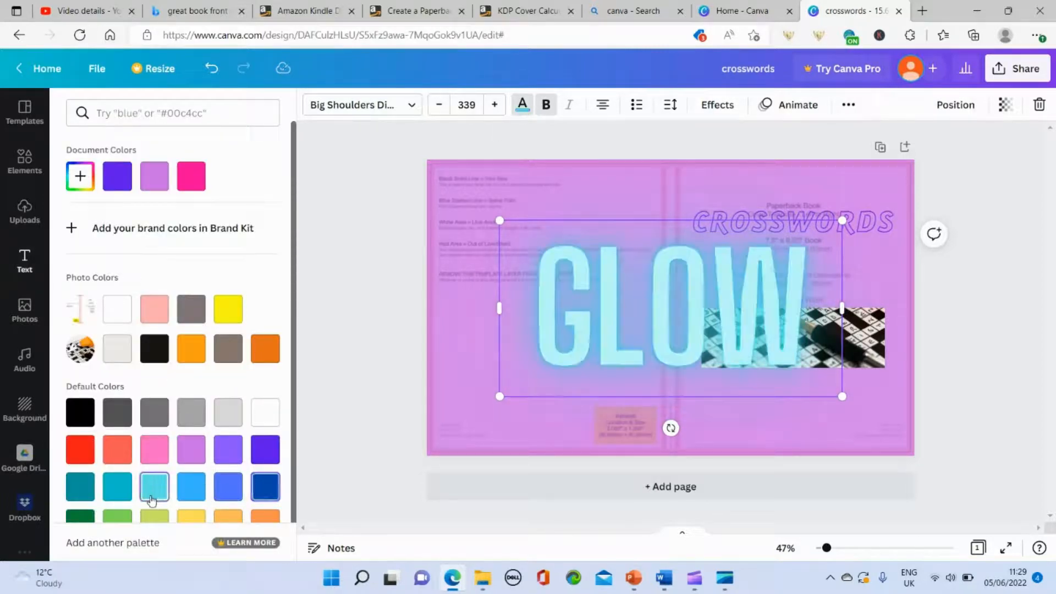
{"action": "left_click", "coordinate": [523, 110]}
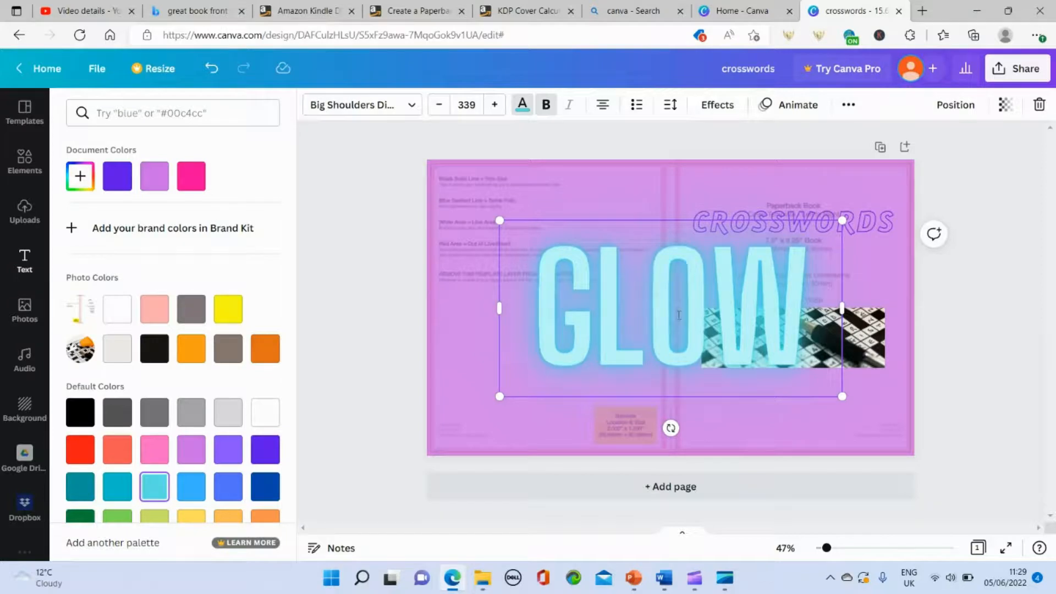
Replace the GLOW wording with BY KDP and, on a second line, A-Z
{"action": "type", "text": "O"}
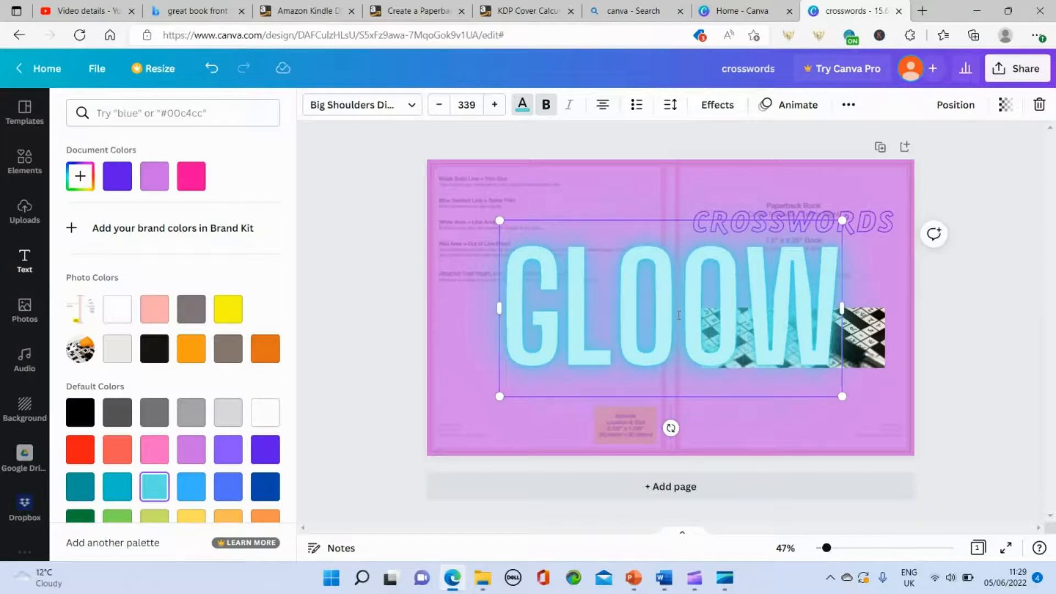
{"action": "key", "text": "BackSpace"}
{"action": "key", "text": "BackSpace"}
{"action": "key", "text": "BackSpace"}
{"action": "key", "text": "BackSpace"}
{"action": "key", "text": "BackSpace"}
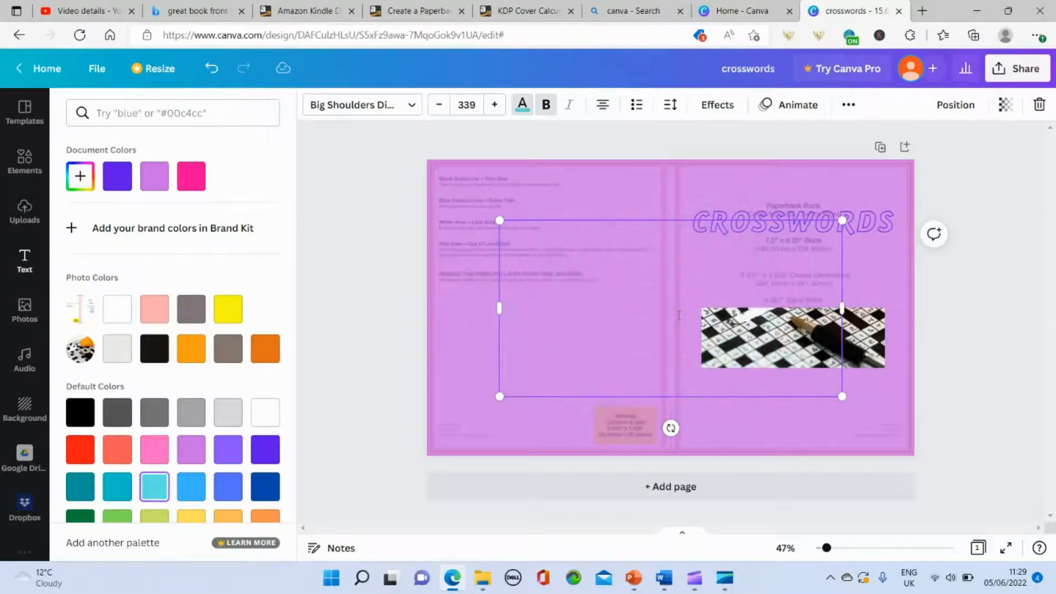
{"action": "type", "text": "BY"}
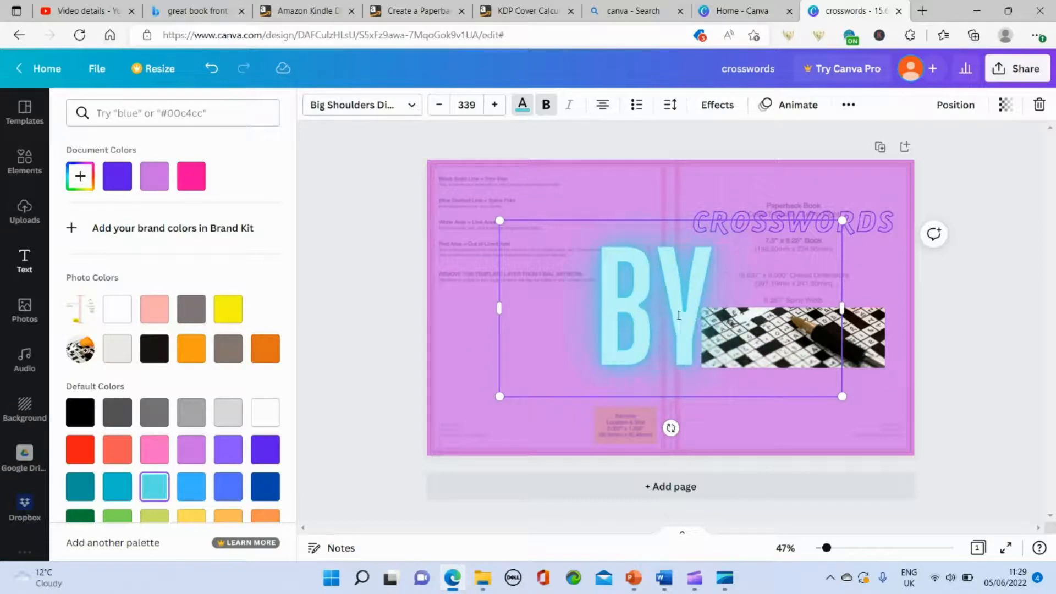
{"action": "type", "text": " KDP"}
{"action": "key", "text": "Return"}
{"action": "type", "text": "A-Z"}
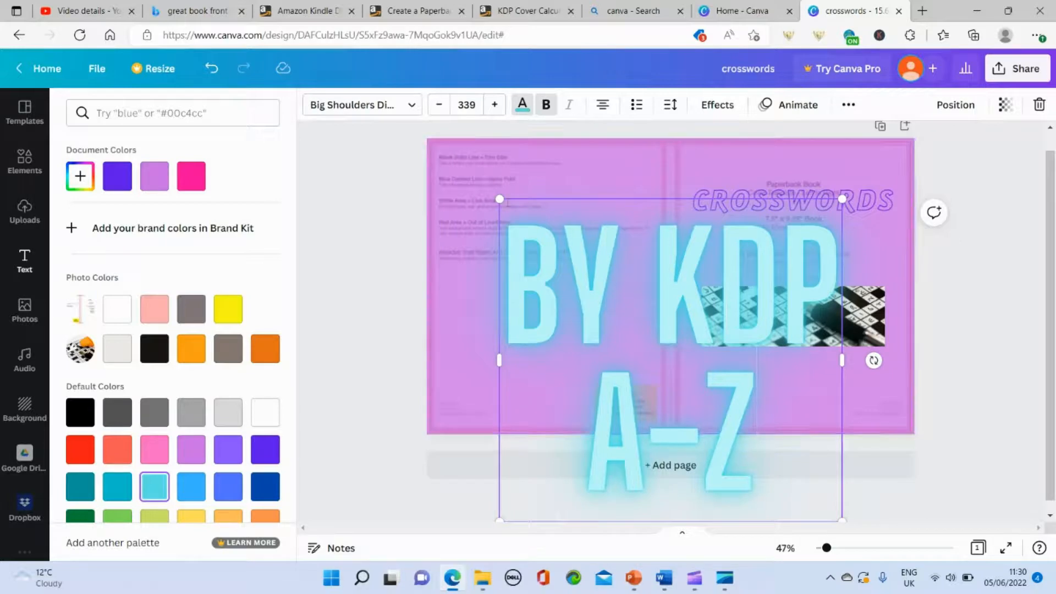
Scale the BY KDP A-Z text down to about font size 93.3 on one line and position it below the crossword photo
{"action": "left_click_drag", "start_coordinate": [502, 199], "coordinate": [707, 395]}
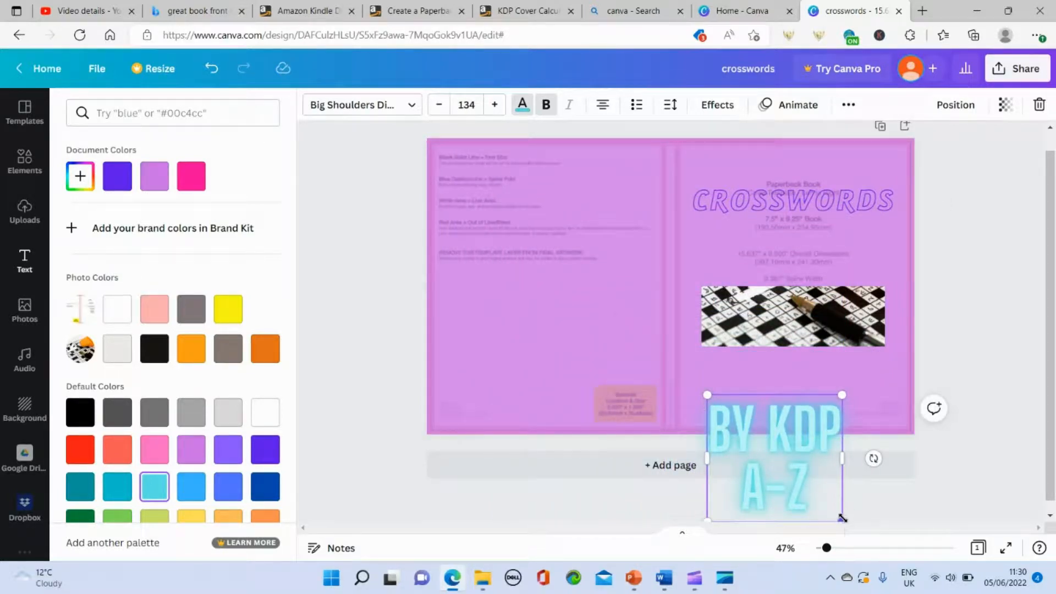
{"action": "left_click_drag", "start_coordinate": [842, 520], "coordinate": [885, 462]}
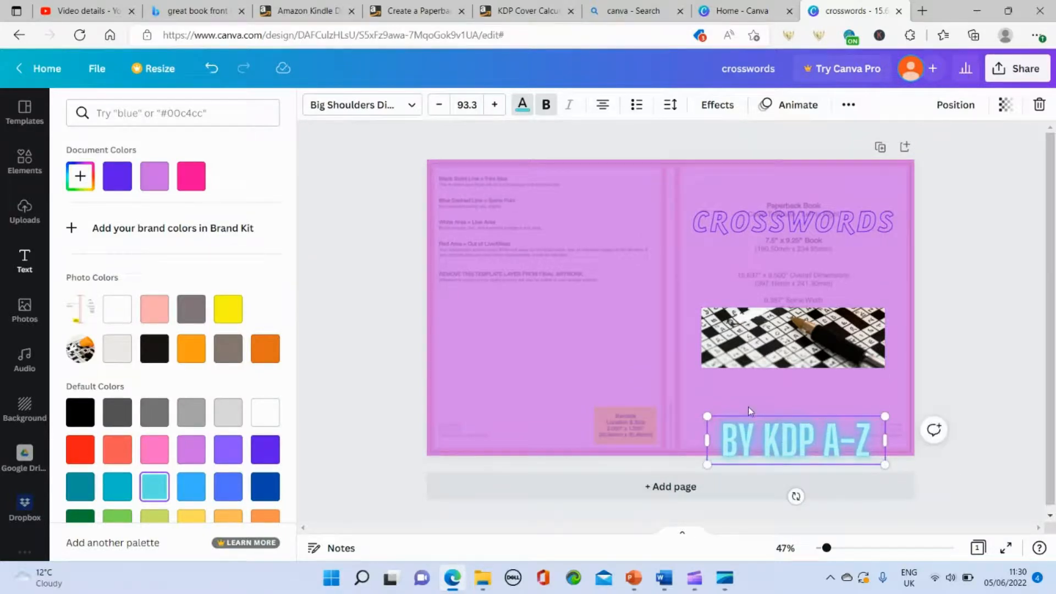
{"action": "left_click_drag", "start_coordinate": [749, 417], "coordinate": [748, 386]}
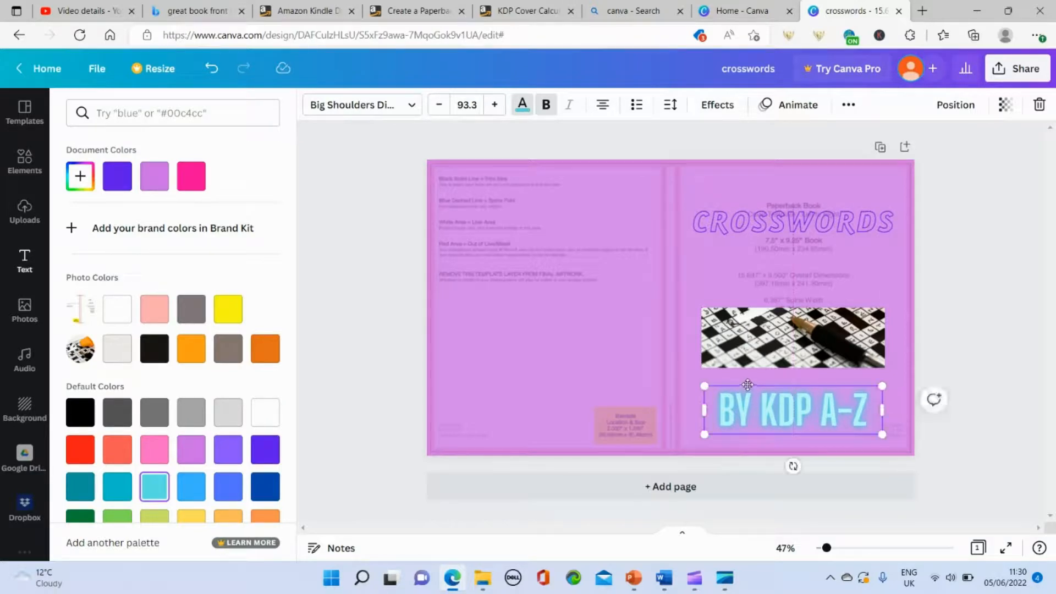
{"action": "left_click", "coordinate": [24, 261]}
{"action": "right_click", "coordinate": [474, 244]}
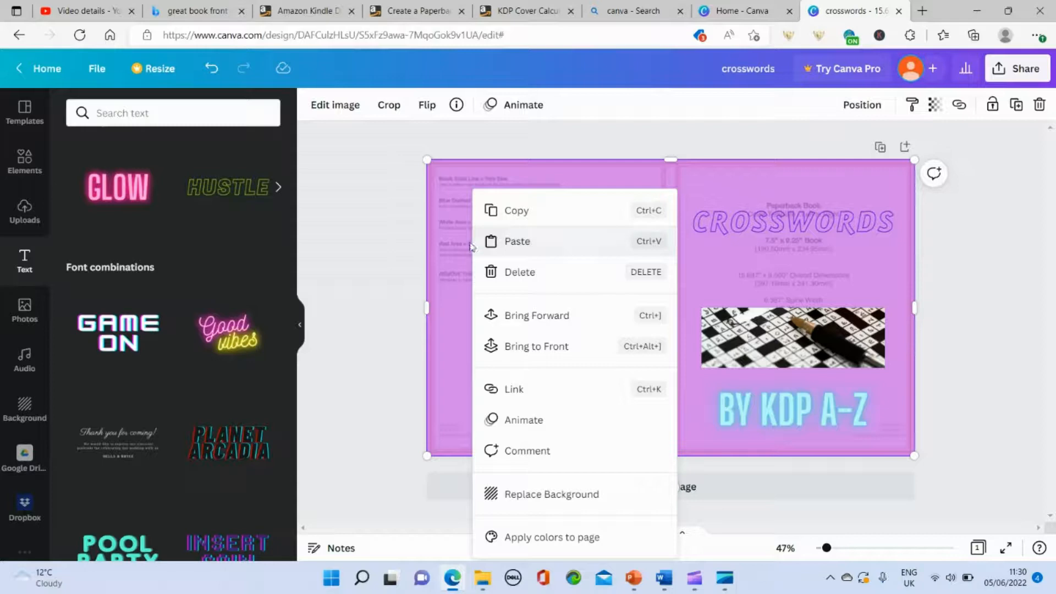
{"action": "left_click", "coordinate": [353, 314]}
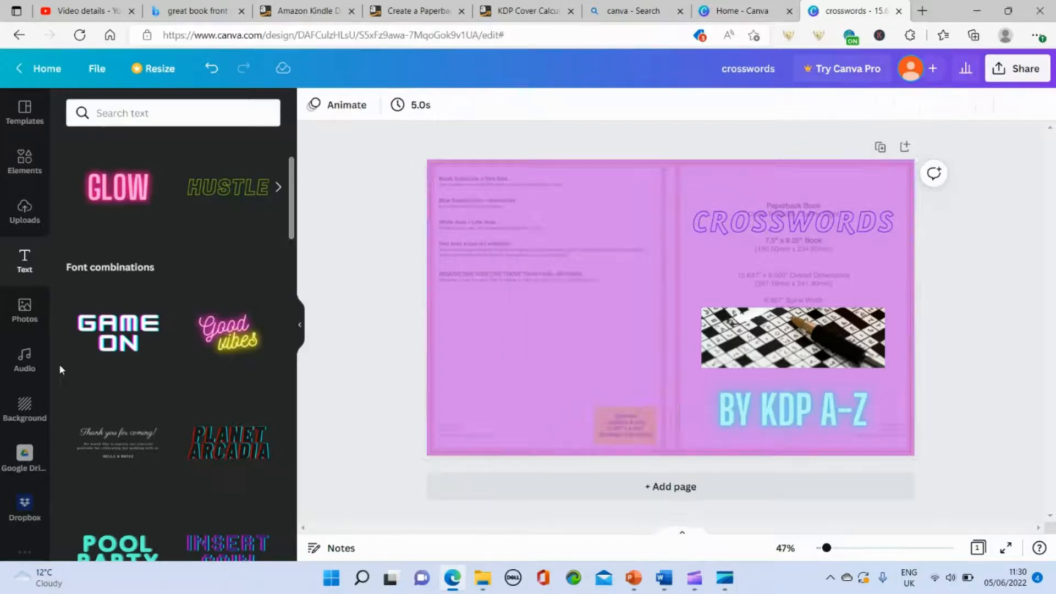
Add the Good vibes font combination, scale it down to font size 120 on the back cover and rotate it clockwise until its words are nearly level
{"action": "left_click", "coordinate": [224, 344]}
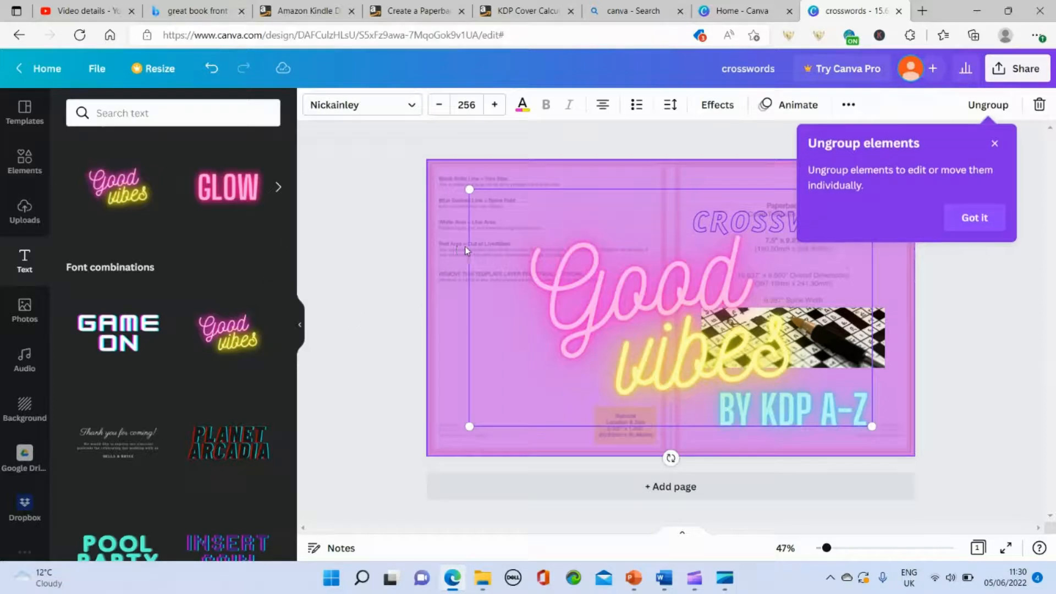
{"action": "left_click_drag", "start_coordinate": [872, 426], "coordinate": [658, 301]}
{"action": "left_click_drag", "start_coordinate": [509, 252], "coordinate": [492, 260]}
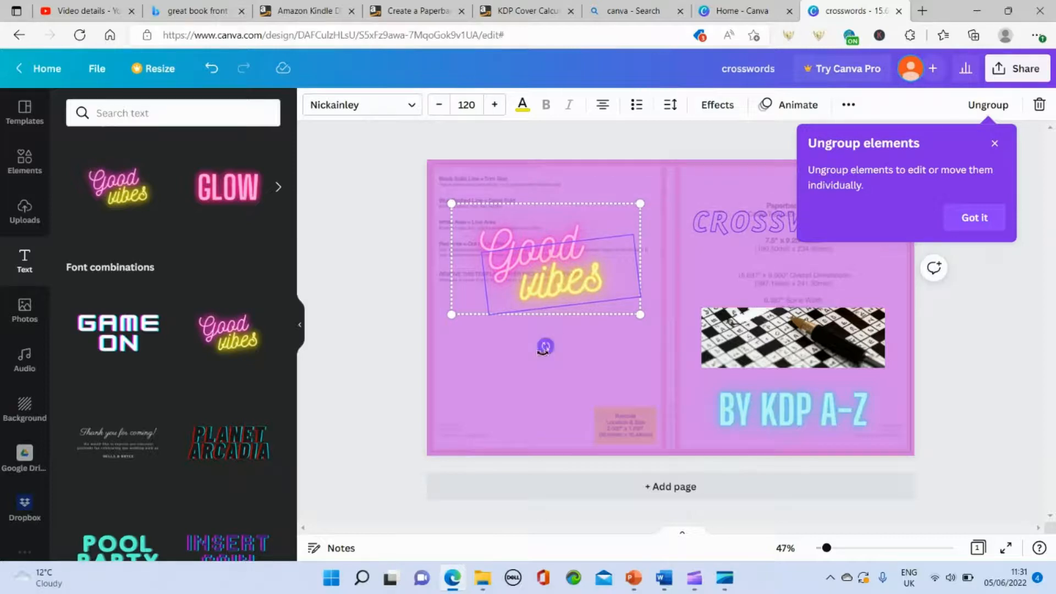
{"action": "left_click_drag", "start_coordinate": [546, 346], "coordinate": [526, 349]}
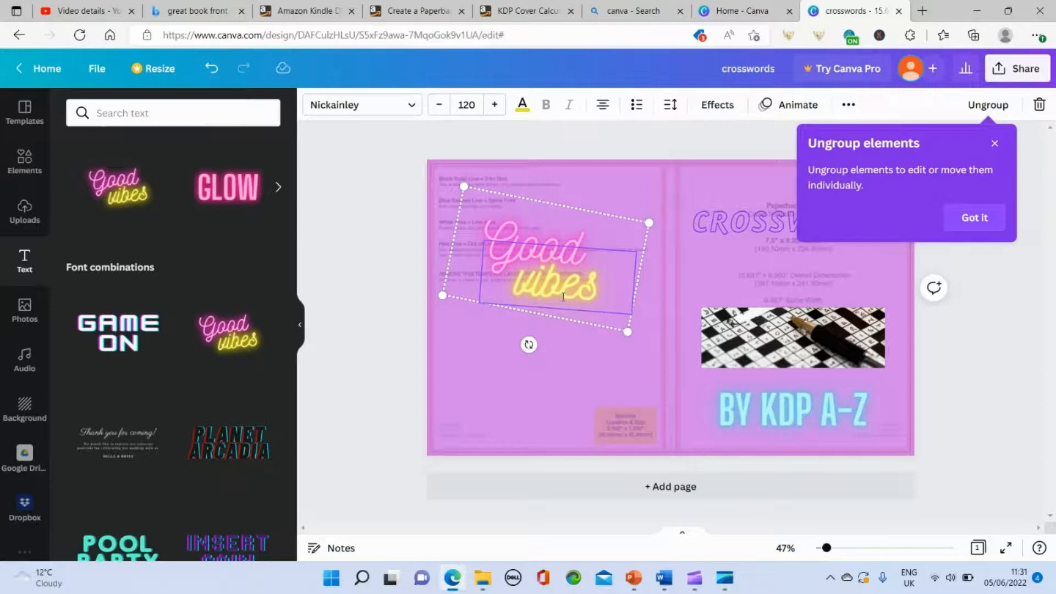
Replace both words of the Good vibes text with the blurb "A great collection of crossword puzzles"
{"action": "key", "text": "BackSpace"}
{"action": "key", "text": "BackSpace"}
{"action": "key", "text": "BackSpace"}
{"action": "key", "text": "BackSpace"}
{"action": "key", "text": "BackSpace"}
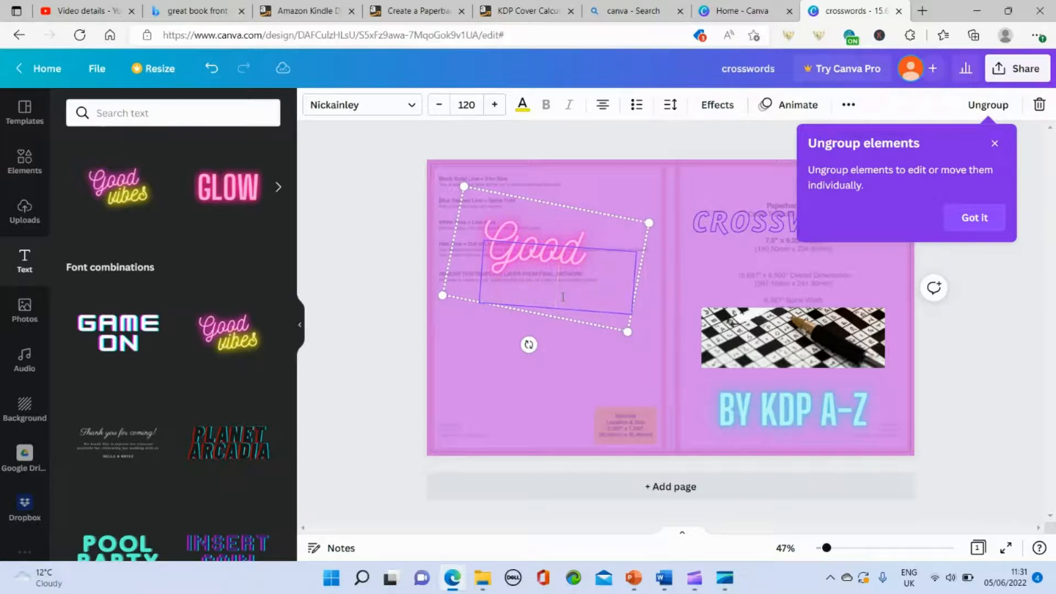
{"action": "left_click", "coordinate": [487, 232]}
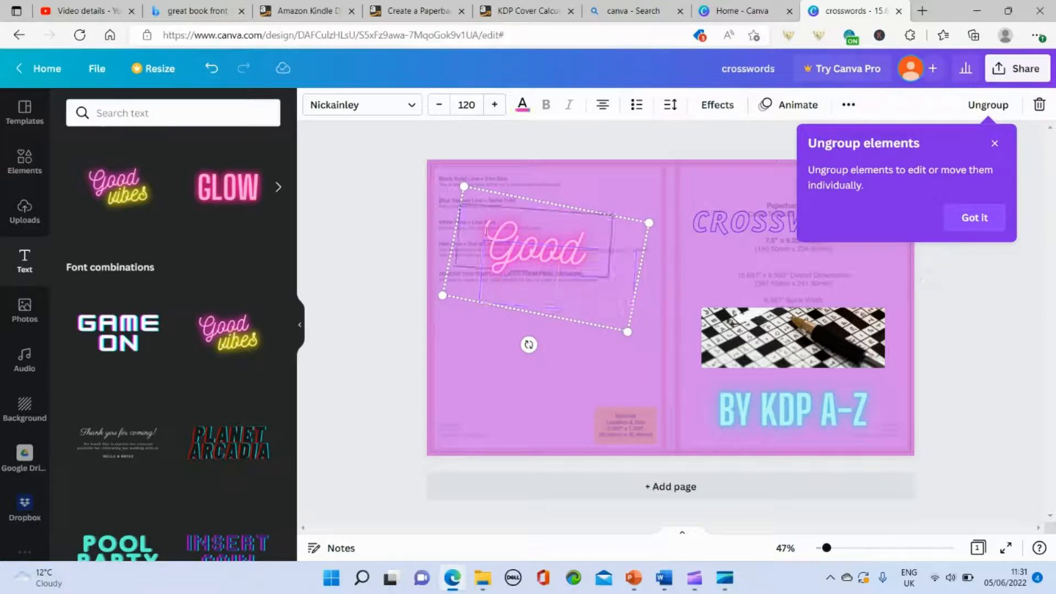
{"action": "key", "text": "BackSpace"}
{"action": "key", "text": "BackSpace"}
{"action": "key", "text": "BackSpace"}
{"action": "key", "text": "BackSpace"}
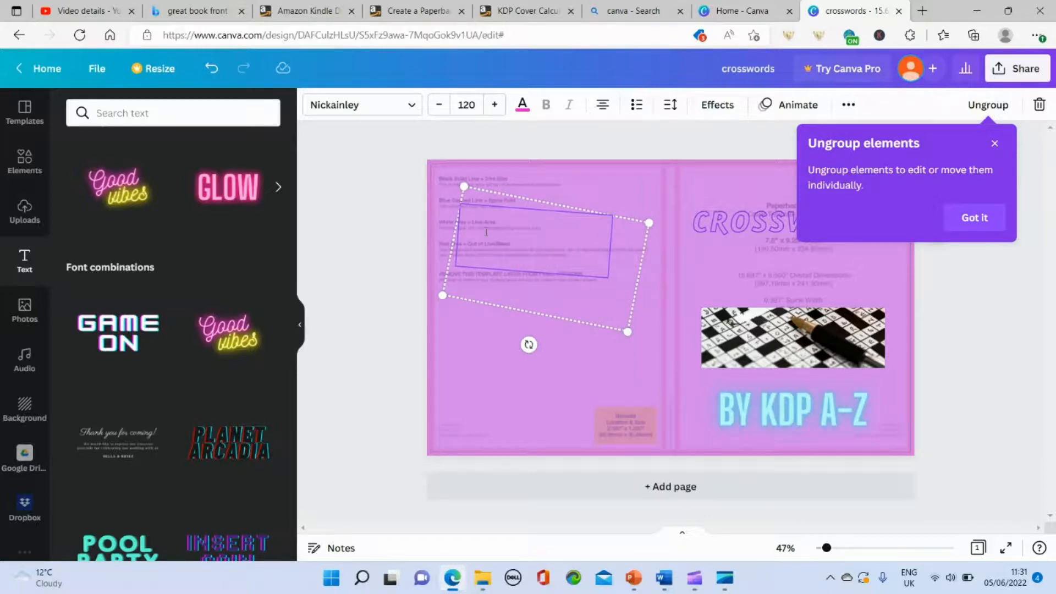
{"action": "type", "text": "A great"}
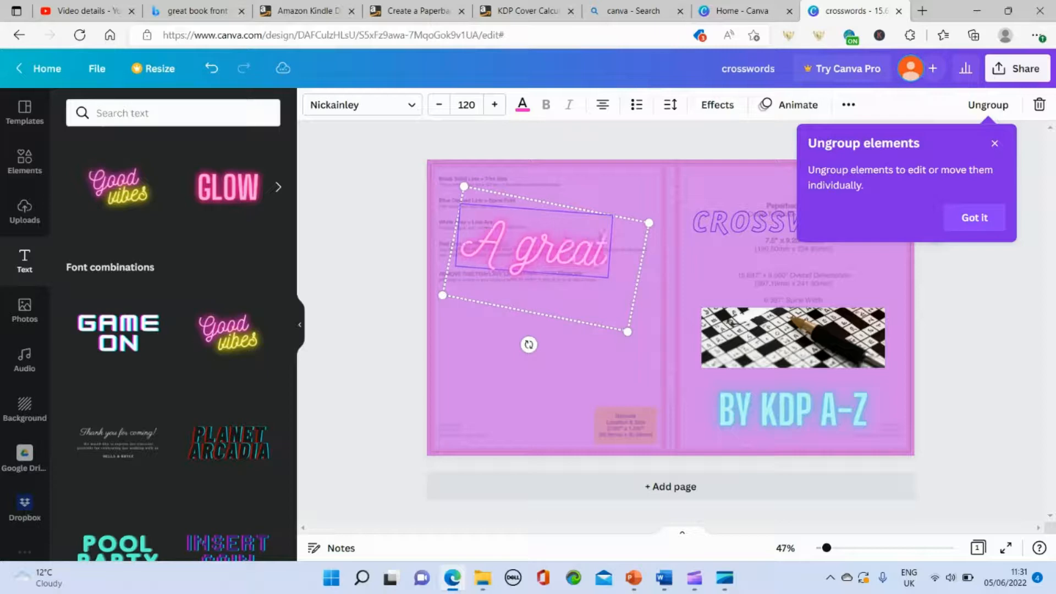
{"action": "type", "text": " collect"}
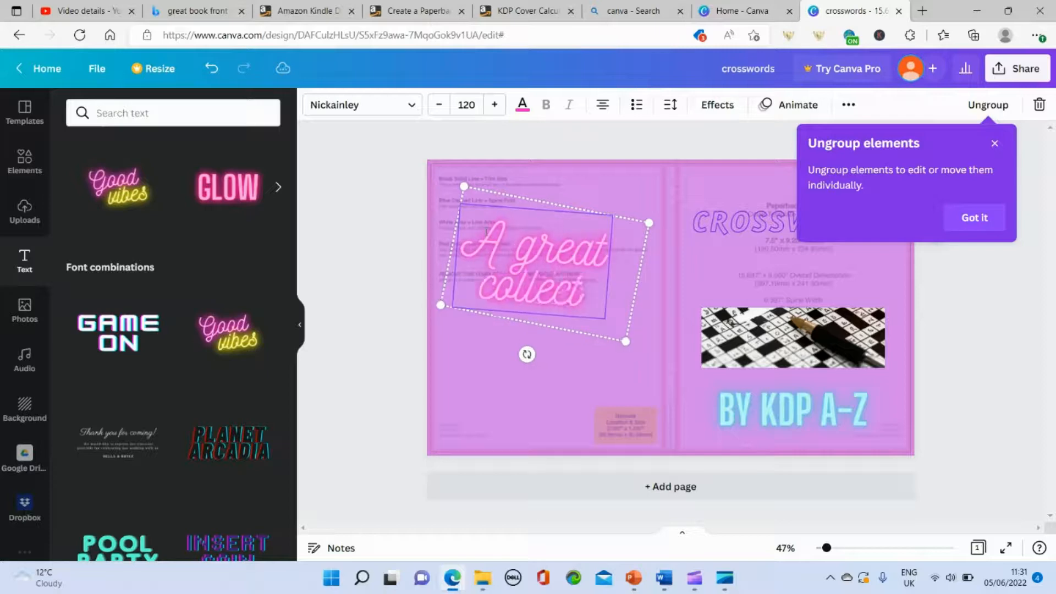
{"action": "type", "text": "ion of cro"}
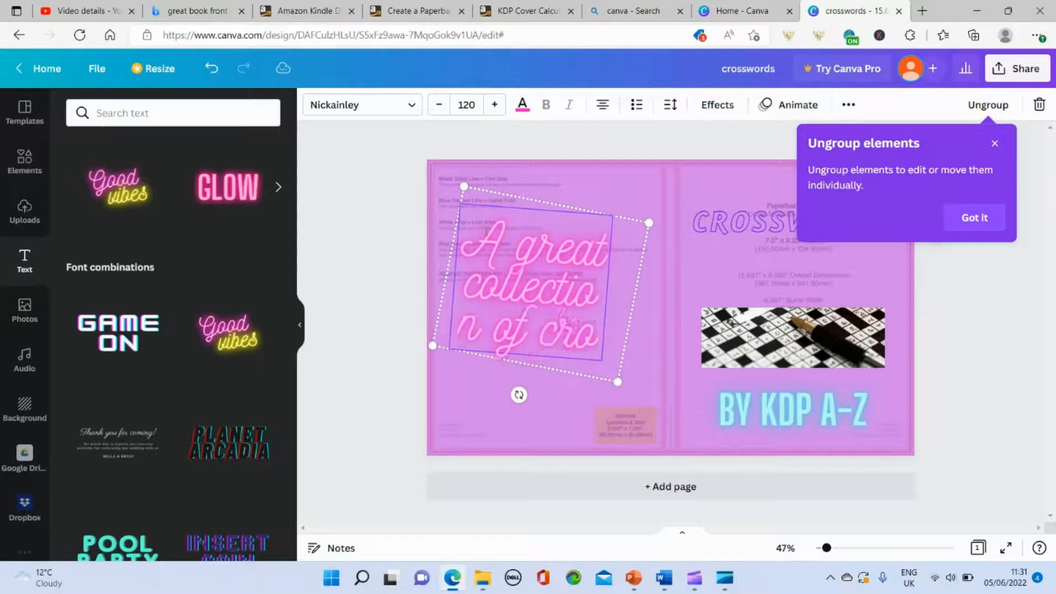
{"action": "type", "text": "ssword p"}
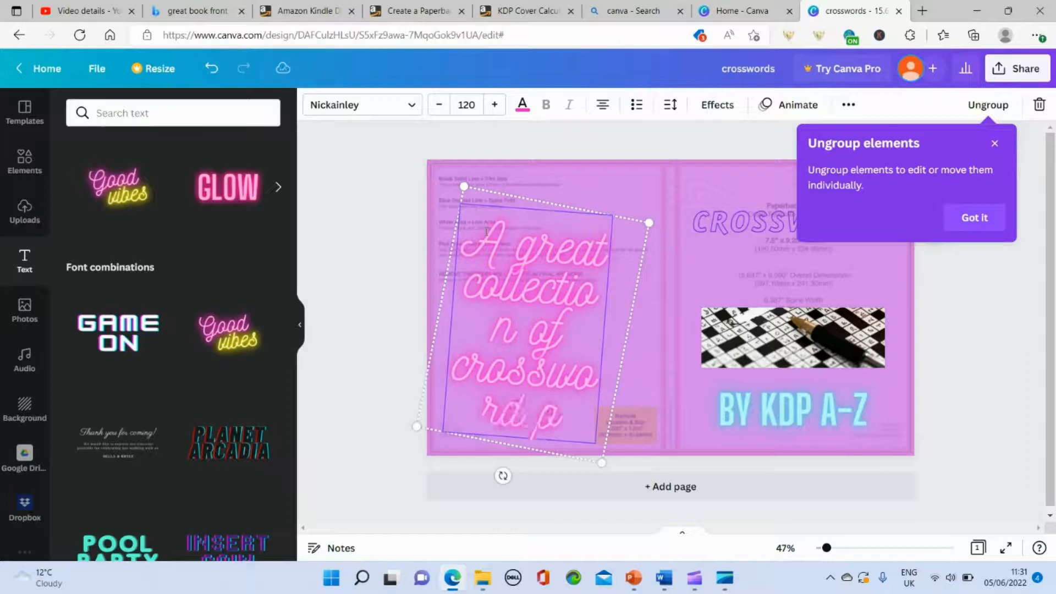
{"action": "type", "text": "uzzles"}
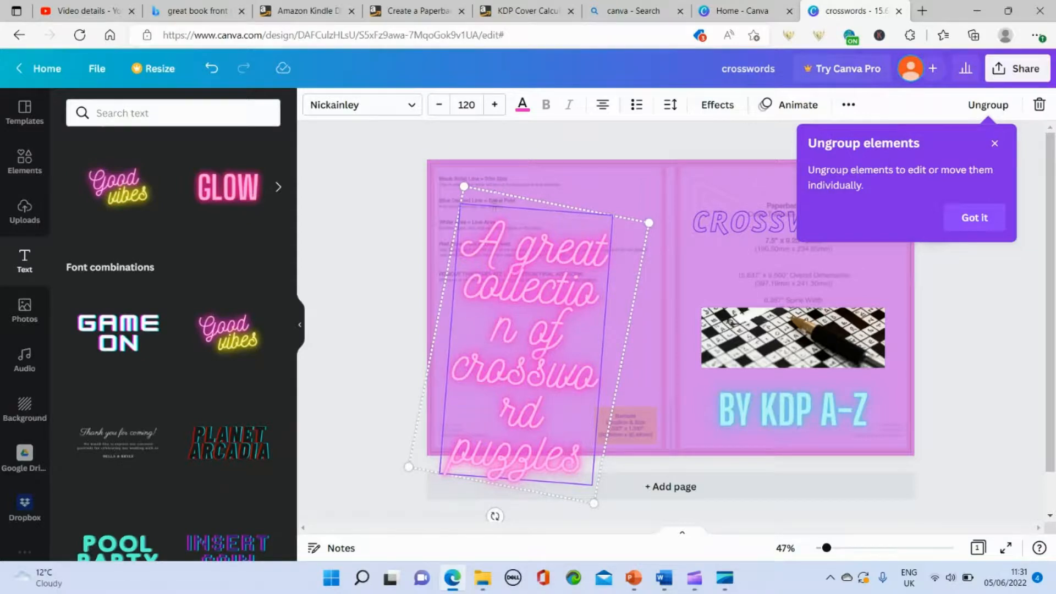
Resize the back-cover blurb to font size 124, fit it within the cover height and rotate it to 7° so its lines are level
{"action": "left_click_drag", "start_coordinate": [649, 223], "coordinate": [691, 180]}
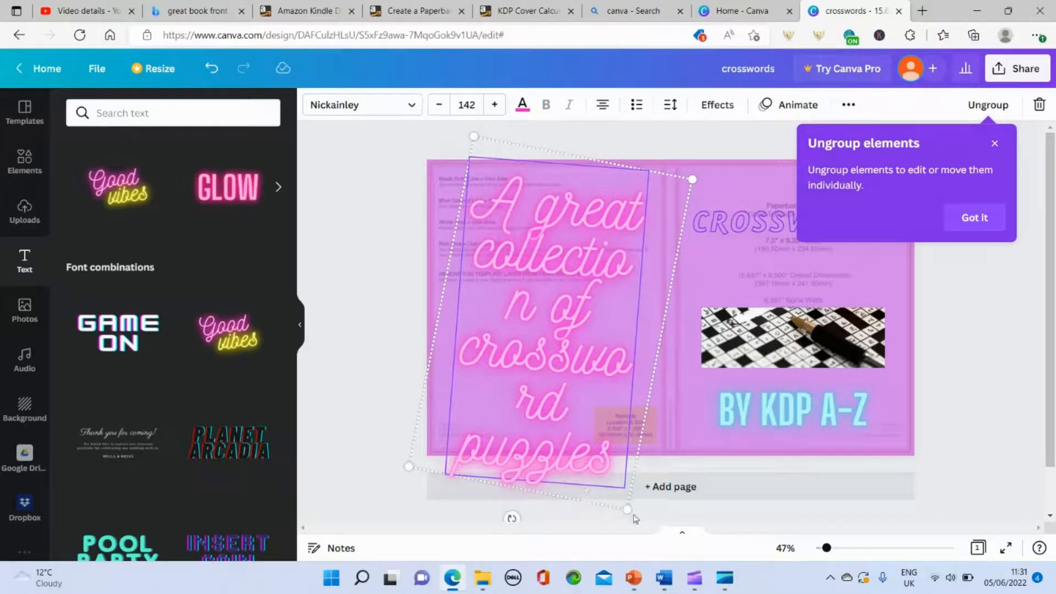
{"action": "left_click_drag", "start_coordinate": [627, 511], "coordinate": [608, 465]}
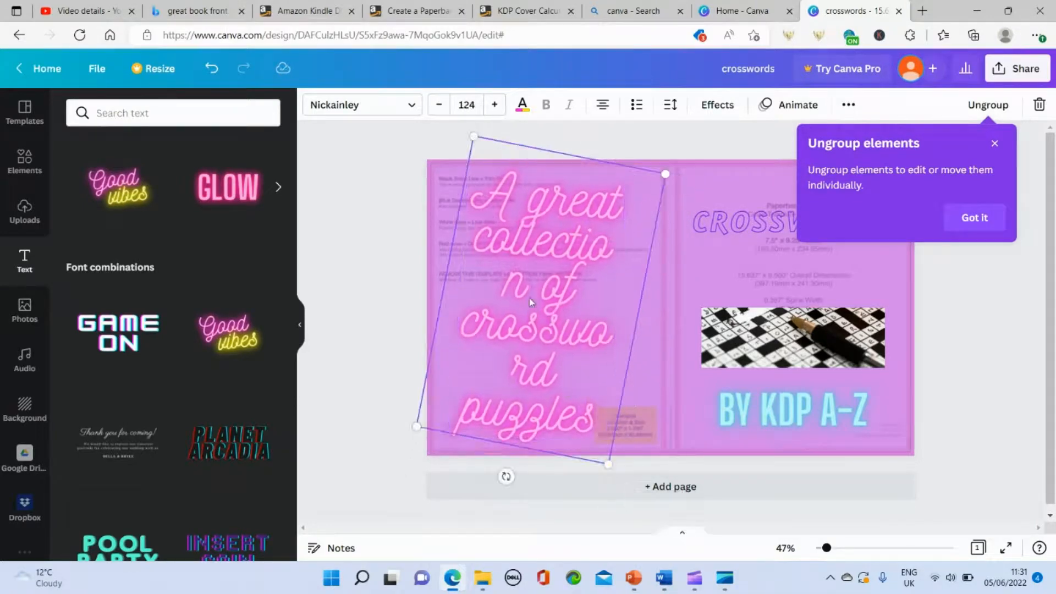
{"action": "left_click_drag", "start_coordinate": [529, 298], "coordinate": [545, 300]}
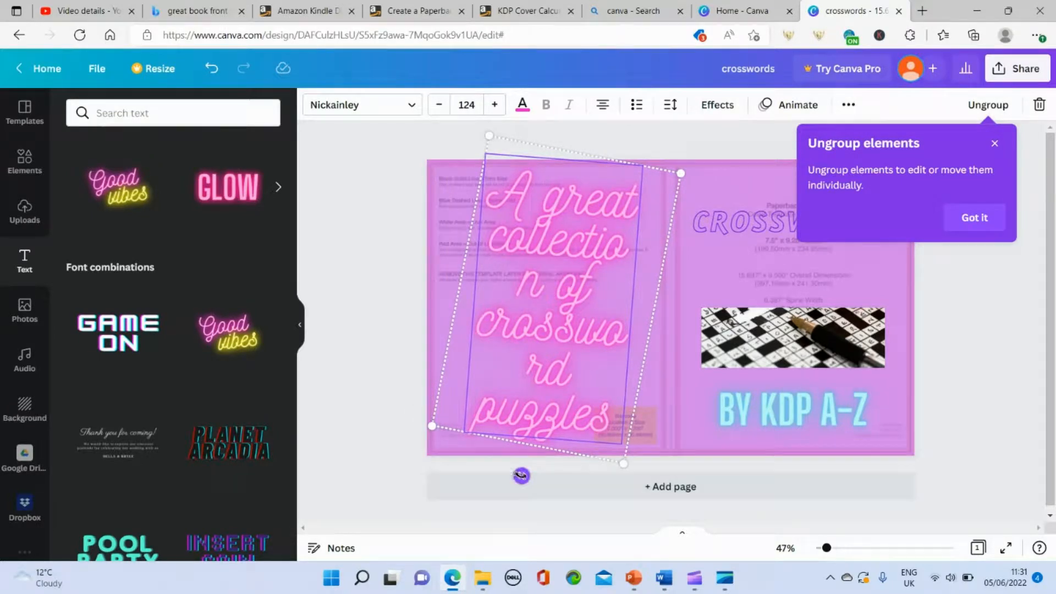
{"action": "left_click_drag", "start_coordinate": [521, 476], "coordinate": [533, 473]}
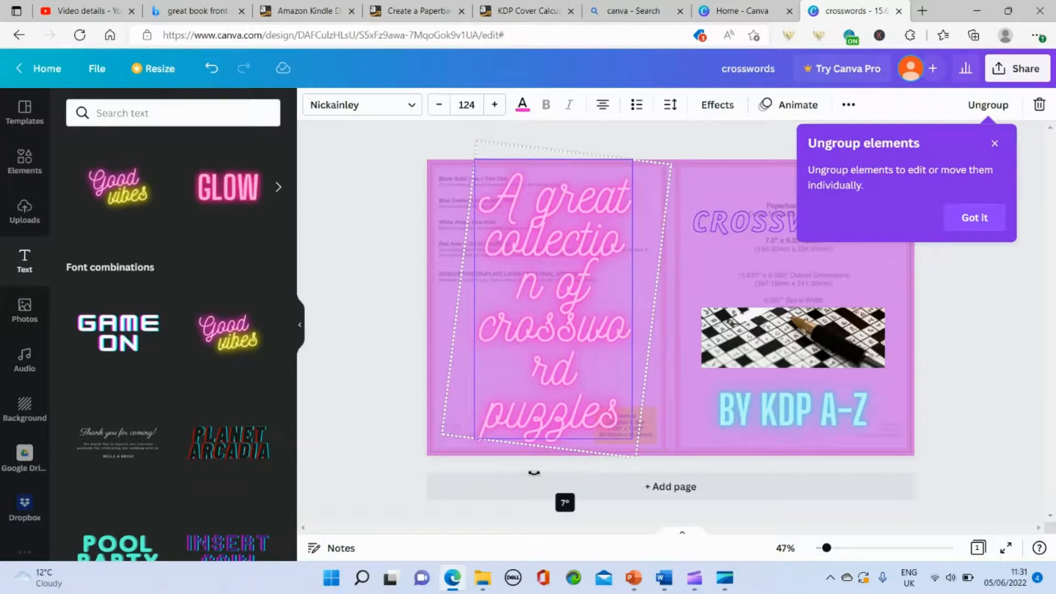
{"action": "left_click_drag", "start_coordinate": [534, 472], "coordinate": [534, 472]}
{"action": "left_click", "coordinate": [384, 331]}
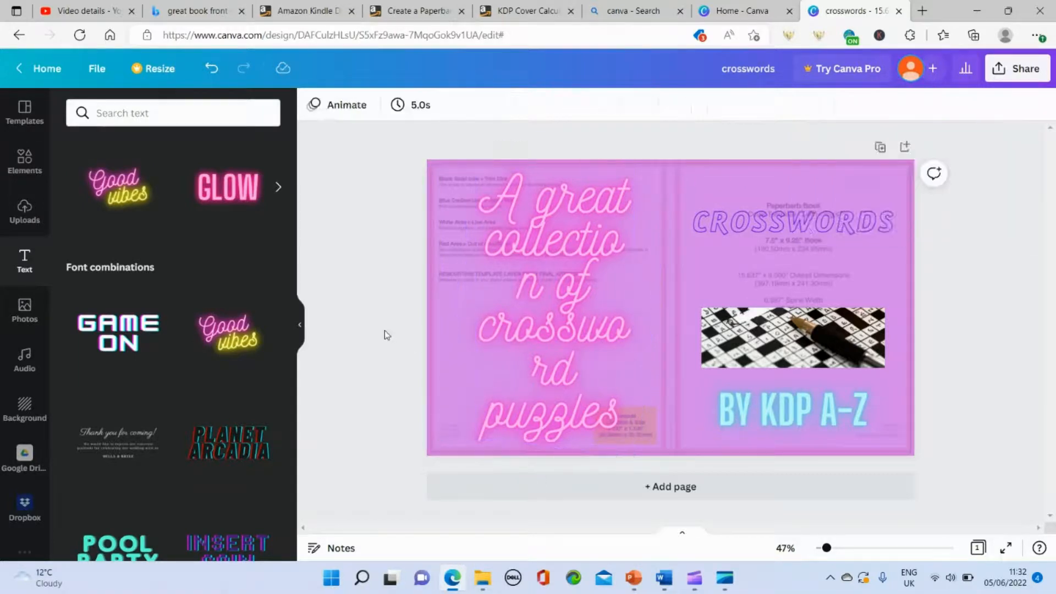
Add the PLANET ARCADIA font combination to the page and replace its wording with CROSSWORDS
{"action": "left_click", "coordinate": [702, 183]}
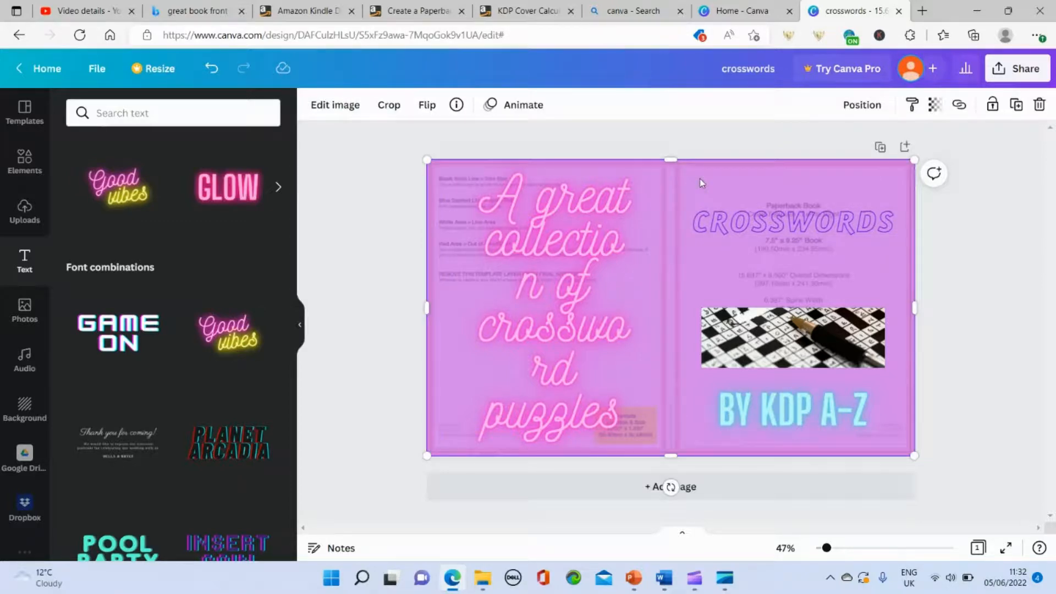
{"action": "mouse_move", "coordinate": [702, 183]}
{"action": "left_mouse_down"}
{"action": "mouse_move", "coordinate": [698, 372]}
{"action": "mouse_move", "coordinate": [349, 391]}
{"action": "mouse_move", "coordinate": [311, 427]}
{"action": "mouse_move", "coordinate": [680, 318]}
{"action": "mouse_move", "coordinate": [700, 174]}
{"action": "left_mouse_up"}
{"action": "left_click", "coordinate": [222, 457]}
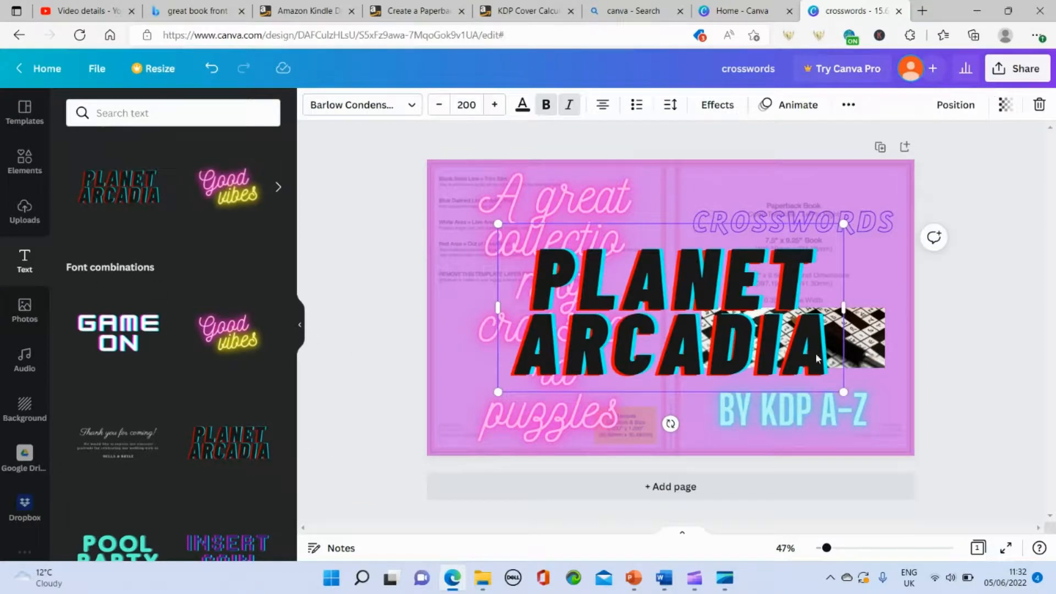
{"action": "key", "text": "BackSpace"}
{"action": "key", "text": "BackSpace"}
{"action": "key", "text": "BackSpace"}
{"action": "key", "text": "BackSpace"}
{"action": "key", "text": "BackSpace"}
{"action": "key", "text": "BackSpace"}
{"action": "key", "text": "BackSpace"}
{"action": "key", "text": "BackSpace"}
{"action": "key", "text": "BackSpace"}
{"action": "key", "text": "BackSpace"}
{"action": "key", "text": "BackSpace"}
{"action": "key", "text": "BackSpace"}
{"action": "key", "text": "BackSpace"}
{"action": "key", "text": "BackSpace"}
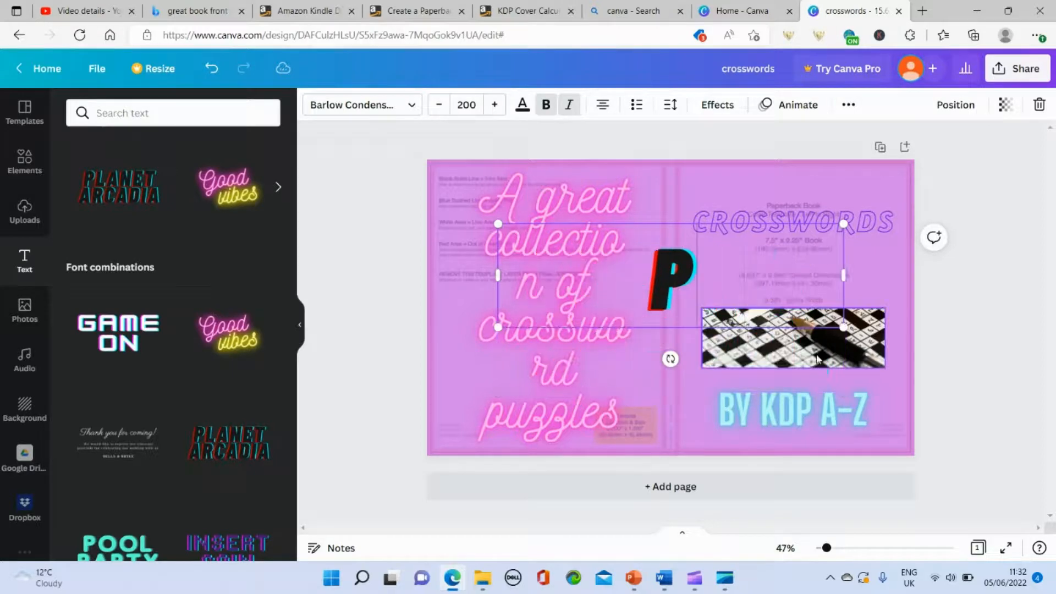
{"action": "type", "text": "CROSS"}
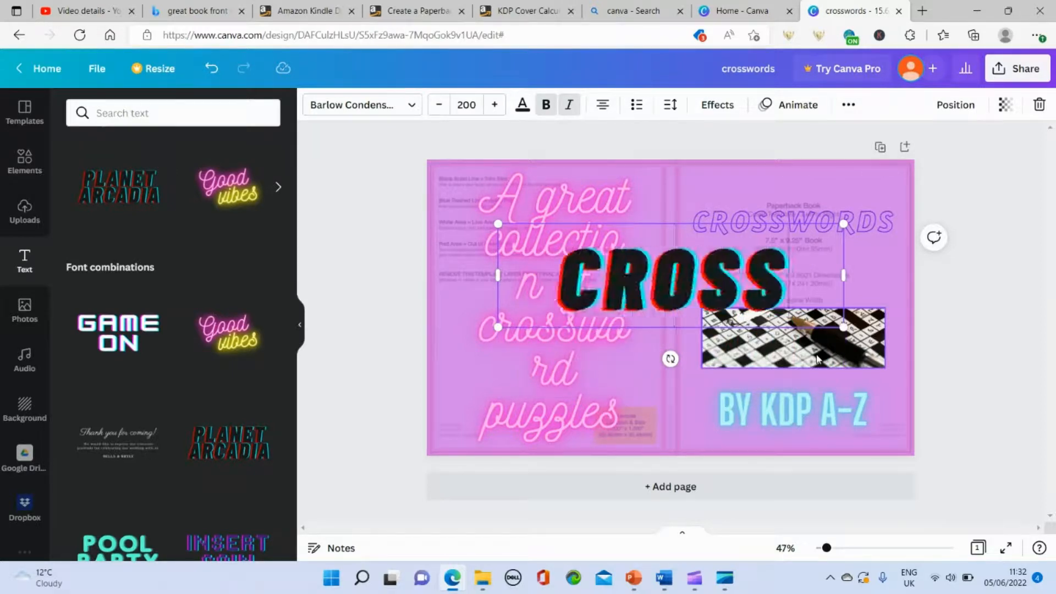
{"action": "type", "text": "WORDS"}
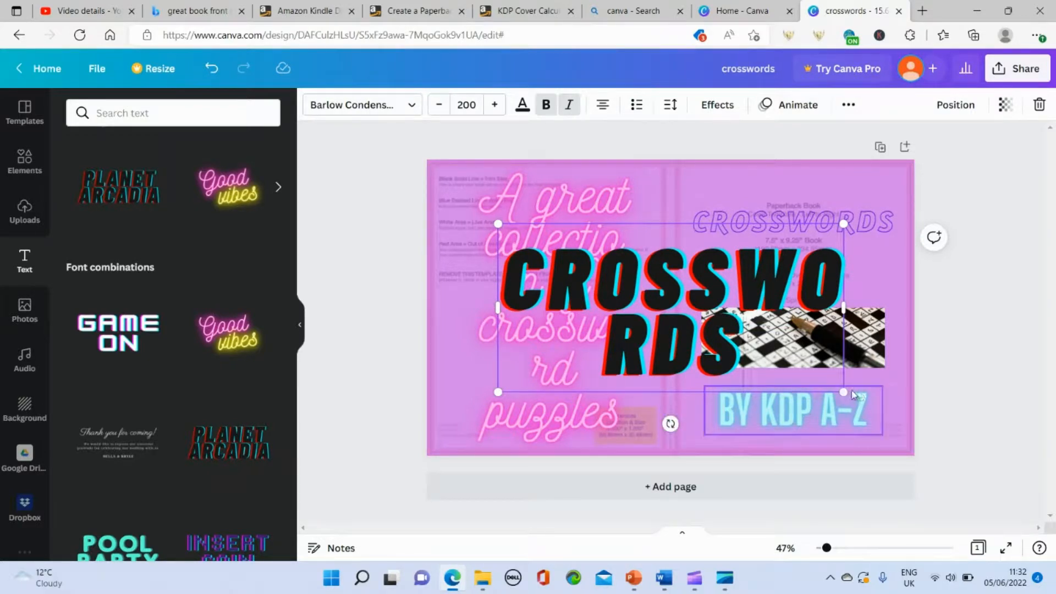
Shrink the new CROSSWORDS text to font size 51.9 on one line, turn it vertical and place it over the spine
{"action": "left_click_drag", "start_coordinate": [844, 392], "coordinate": [672, 308]}
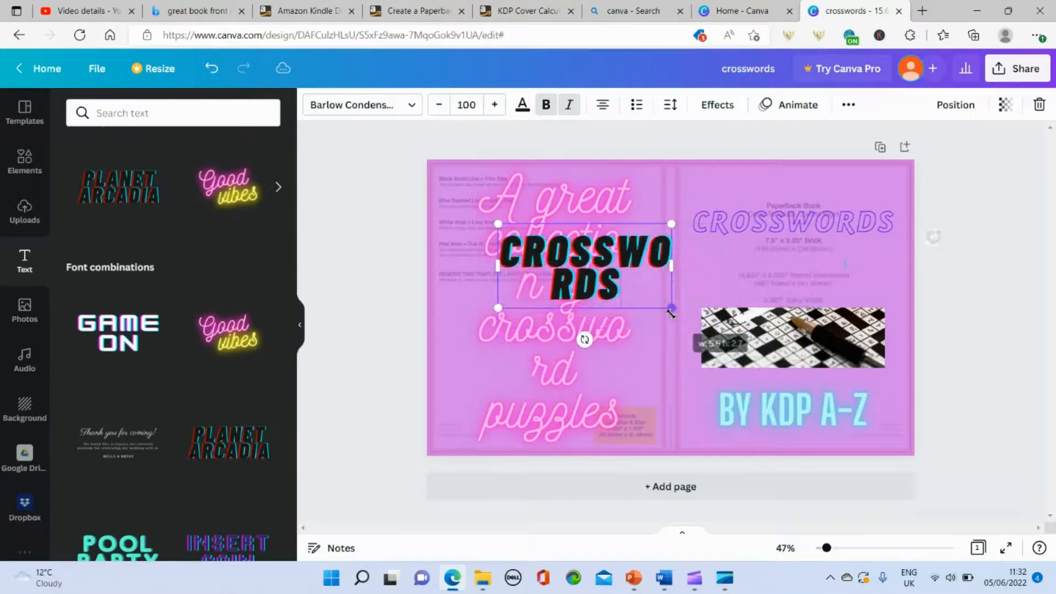
{"action": "left_click_drag", "start_coordinate": [673, 265], "coordinate": [789, 235]}
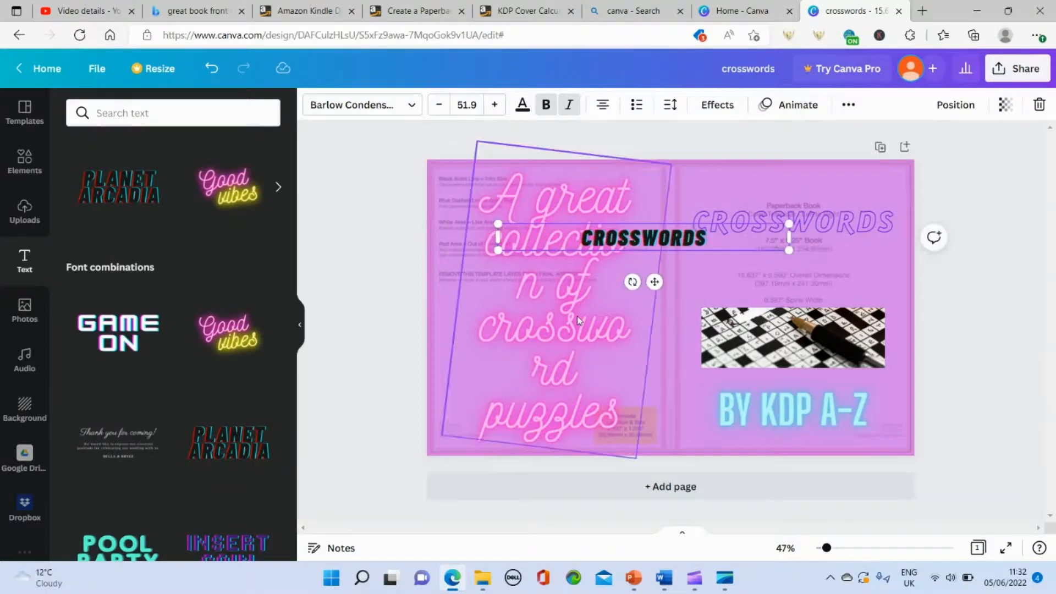
{"action": "left_click_drag", "start_coordinate": [632, 282], "coordinate": [686, 305]}
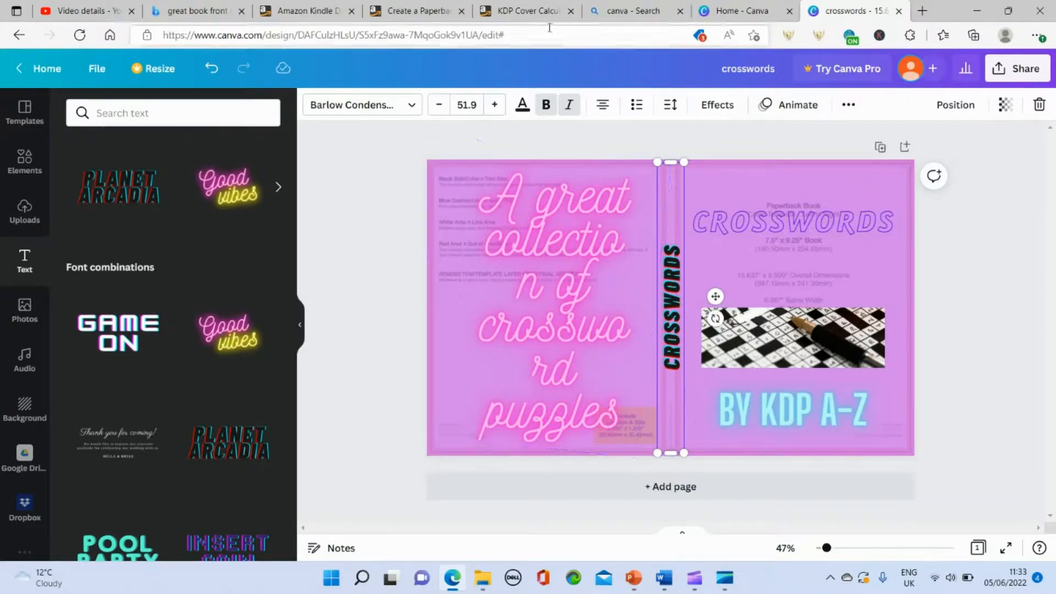
Reduce the spine text's font size to 34.9 and centre it on the spine
{"action": "left_click", "coordinate": [443, 110]}
{"action": "left_click", "coordinate": [444, 110]}
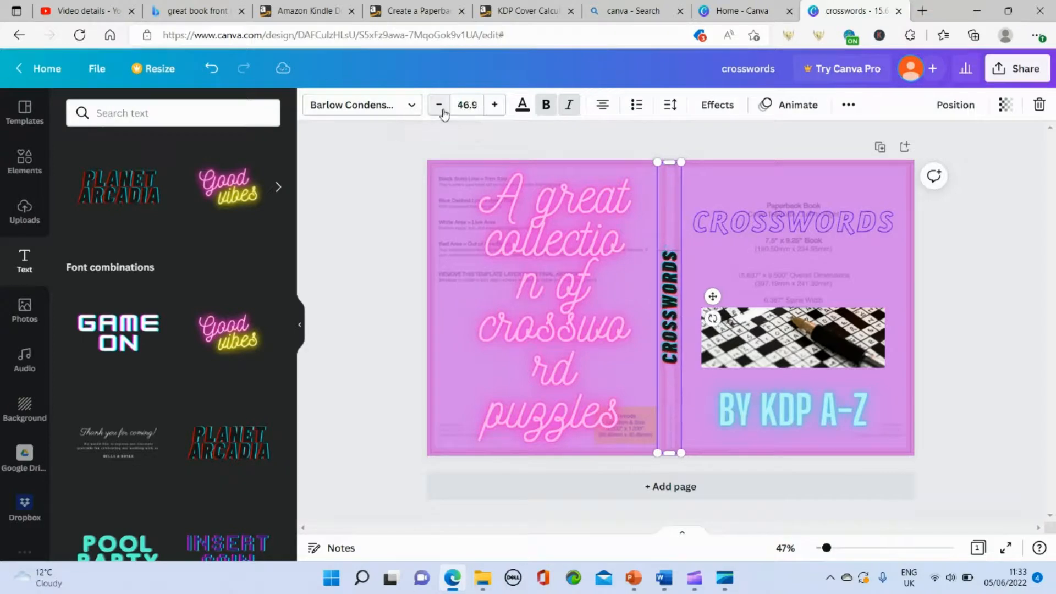
{"action": "left_click", "coordinate": [444, 110]}
{"action": "left_click", "coordinate": [444, 111]}
{"action": "left_click", "coordinate": [444, 111]}
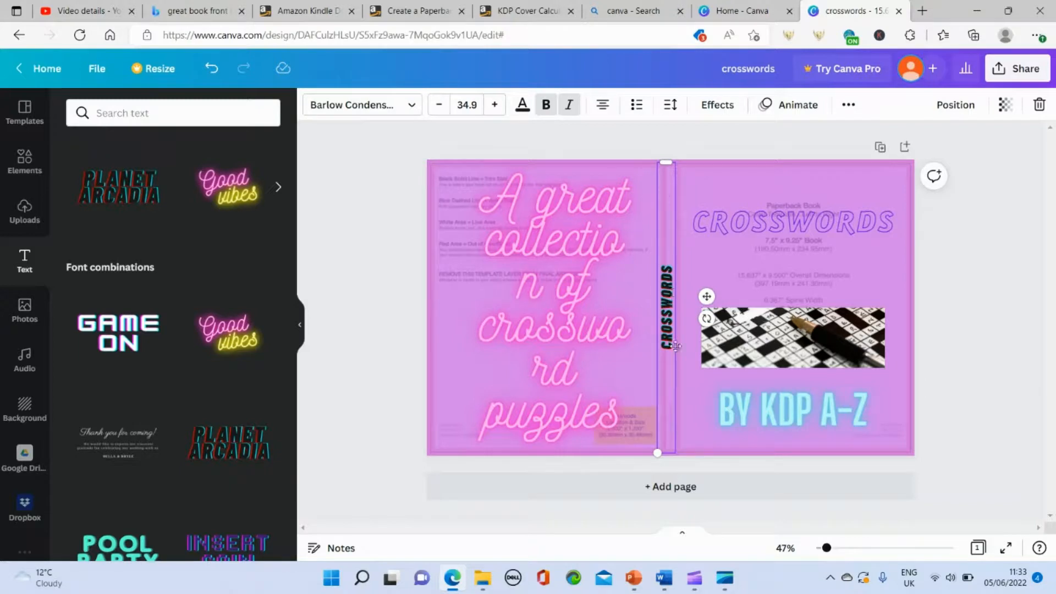
{"action": "left_click_drag", "start_coordinate": [675, 364], "coordinate": [680, 369]}
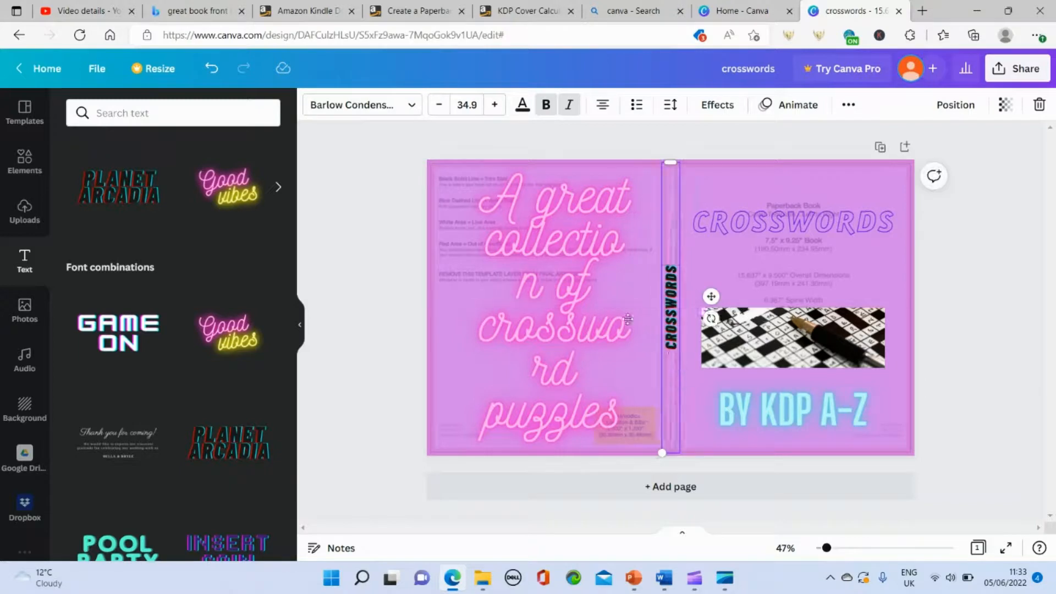
Reduce the spine text's font size further to 18.9 so it fits within the spine width, and recentre it on the spine
{"action": "left_click", "coordinate": [439, 104]}
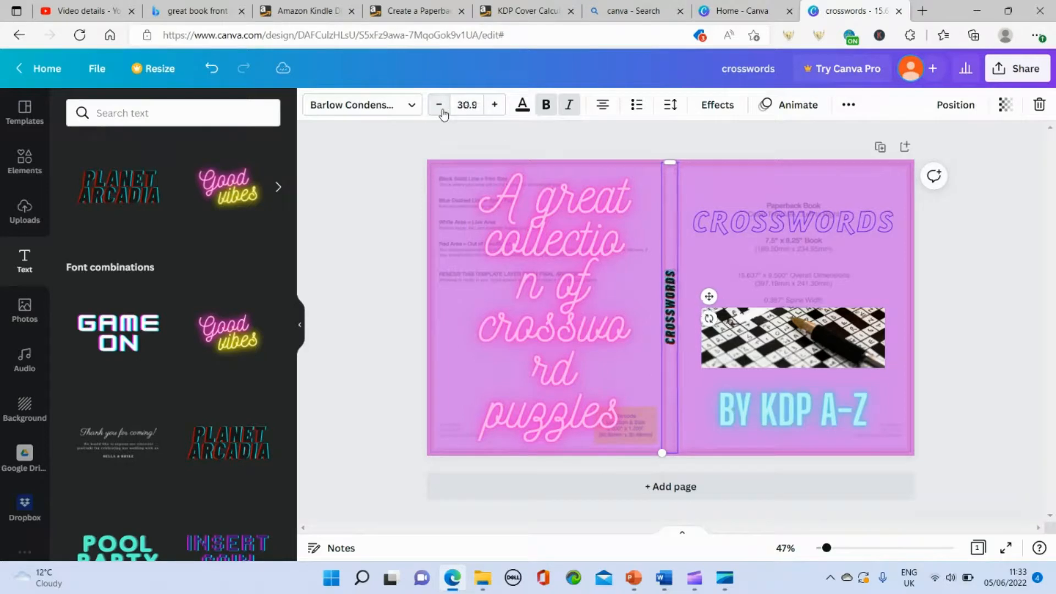
{"action": "left_click", "coordinate": [439, 105]}
{"action": "left_click", "coordinate": [439, 105]}
{"action": "left_click", "coordinate": [439, 105]}
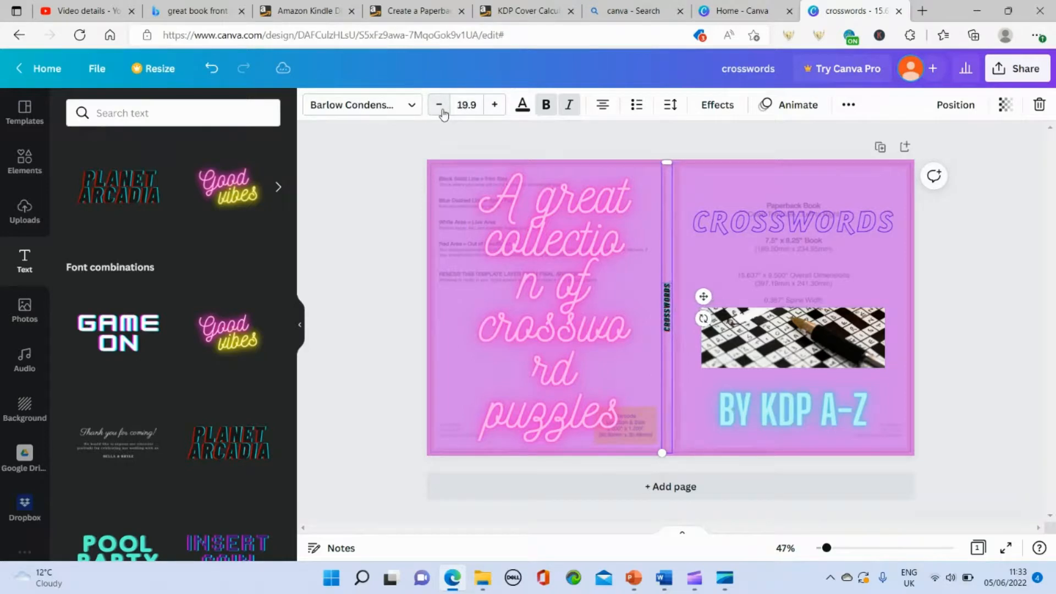
{"action": "left_click", "coordinate": [440, 105]}
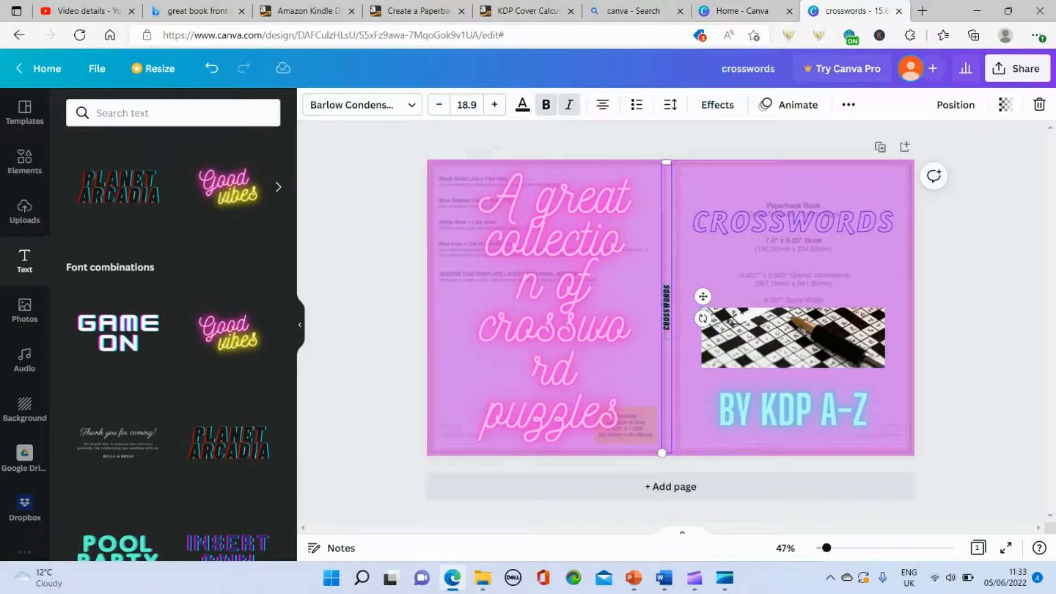
{"action": "left_click_drag", "start_coordinate": [662, 333], "coordinate": [662, 332]}
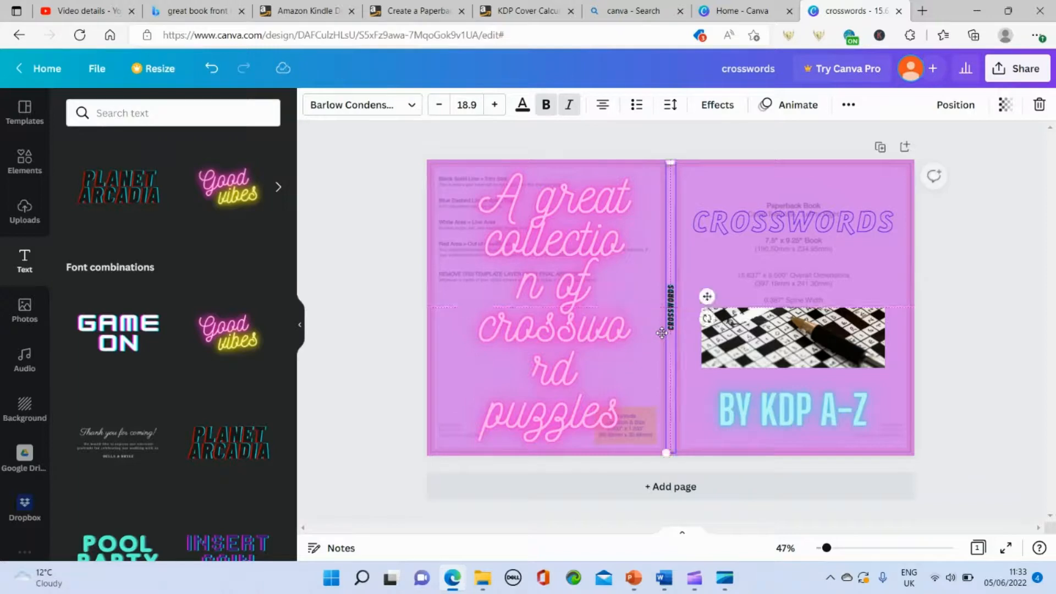
{"action": "left_click", "coordinate": [983, 263]}
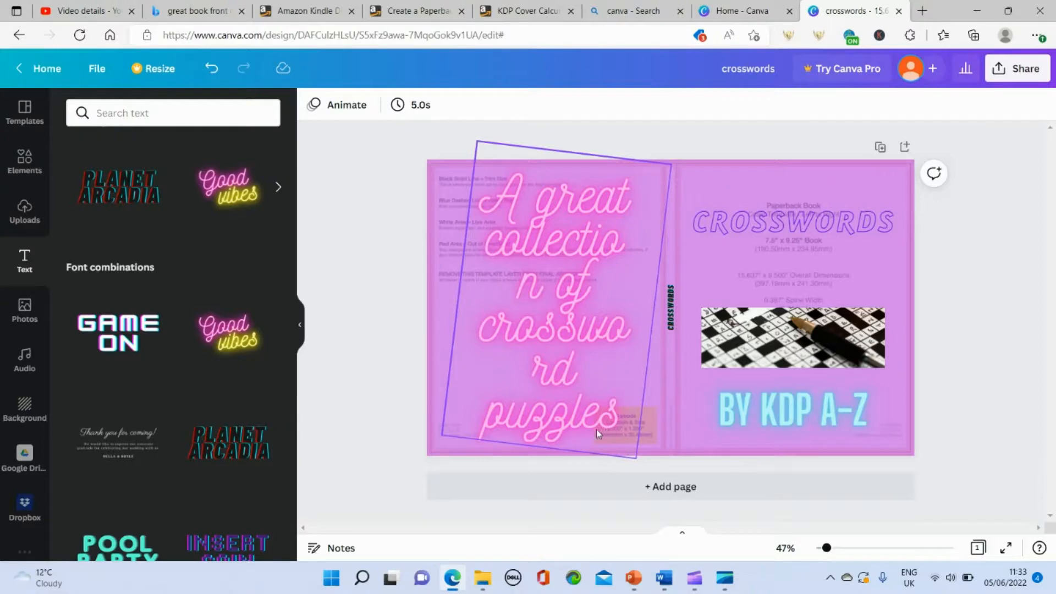
Move the back-cover blurb left and slightly down so it clears the barcode area
{"action": "left_click", "coordinate": [608, 411]}
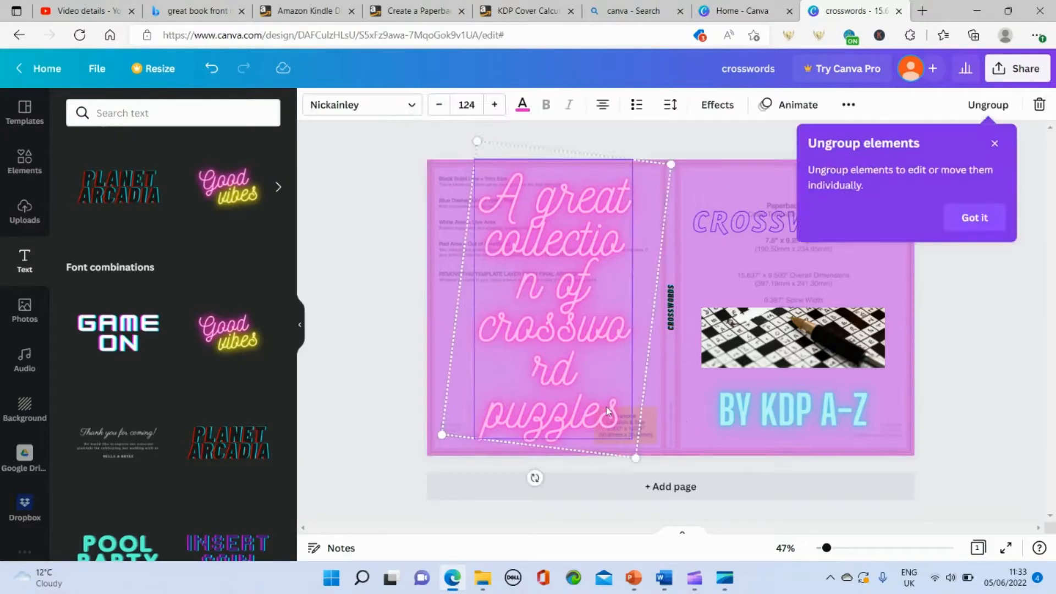
{"action": "left_click_drag", "start_coordinate": [581, 379], "coordinate": [552, 379]}
{"action": "left_click", "coordinate": [964, 401]}
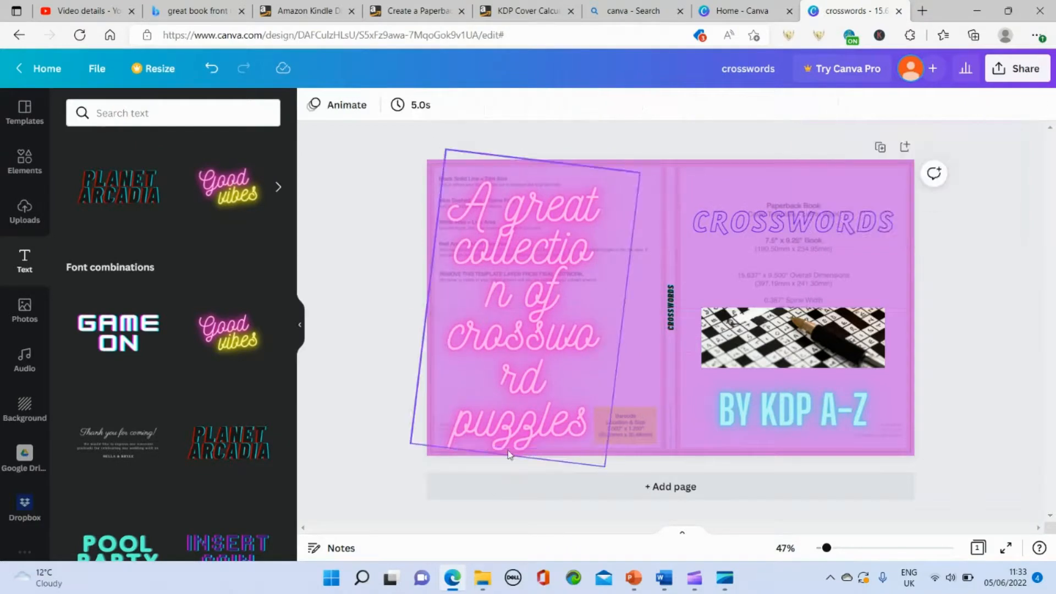
{"action": "left_click", "coordinate": [516, 410]}
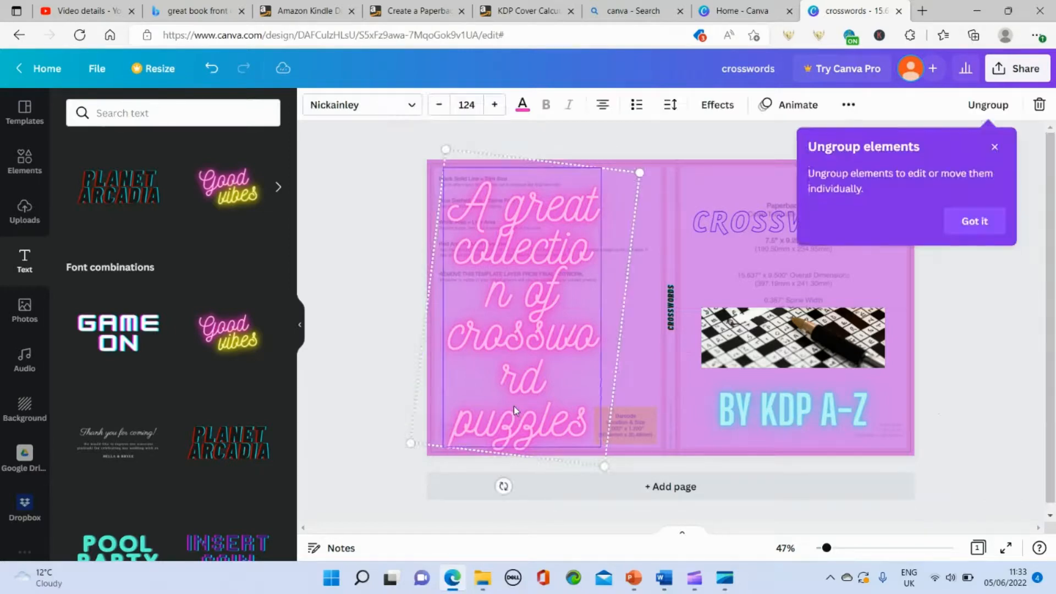
Nudge the back-cover blurb slightly upward so it sits inside the template's safe area, and deselect it
{"action": "left_click_drag", "start_coordinate": [516, 410], "coordinate": [516, 406]}
{"action": "left_click", "coordinate": [337, 445]}
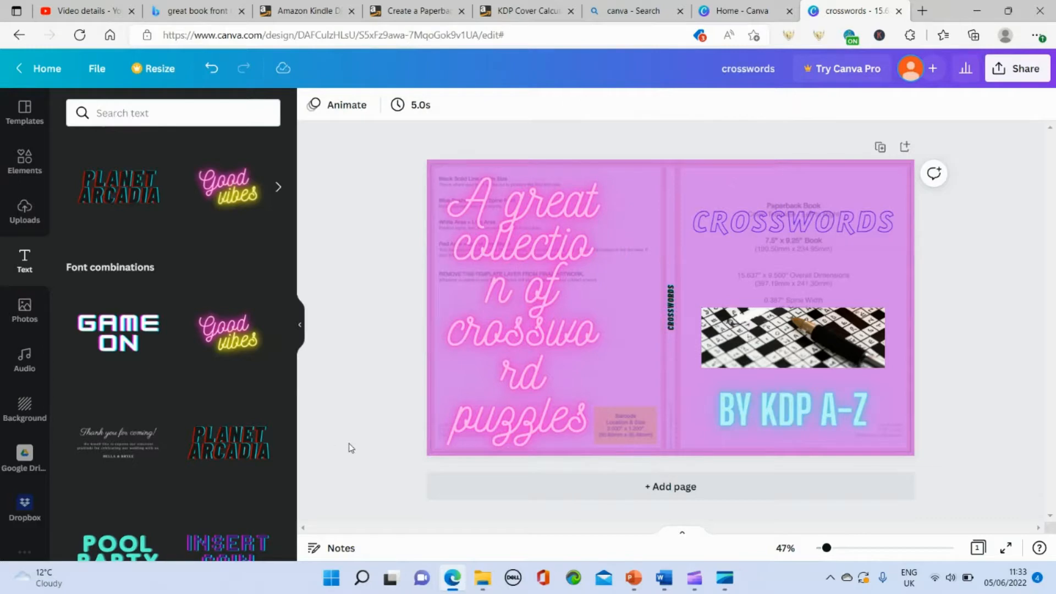
Delete the semi-transparent KDP template overlay from the page, leaving only the cover artwork
{"action": "left_click", "coordinate": [900, 275]}
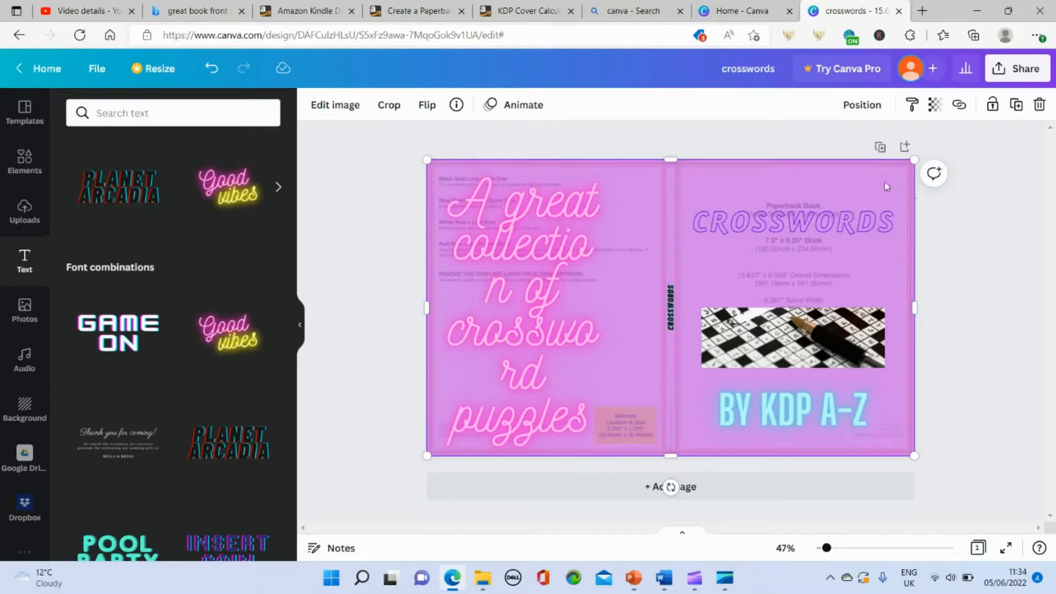
{"action": "left_click_drag", "start_coordinate": [887, 187], "coordinate": [970, 504]}
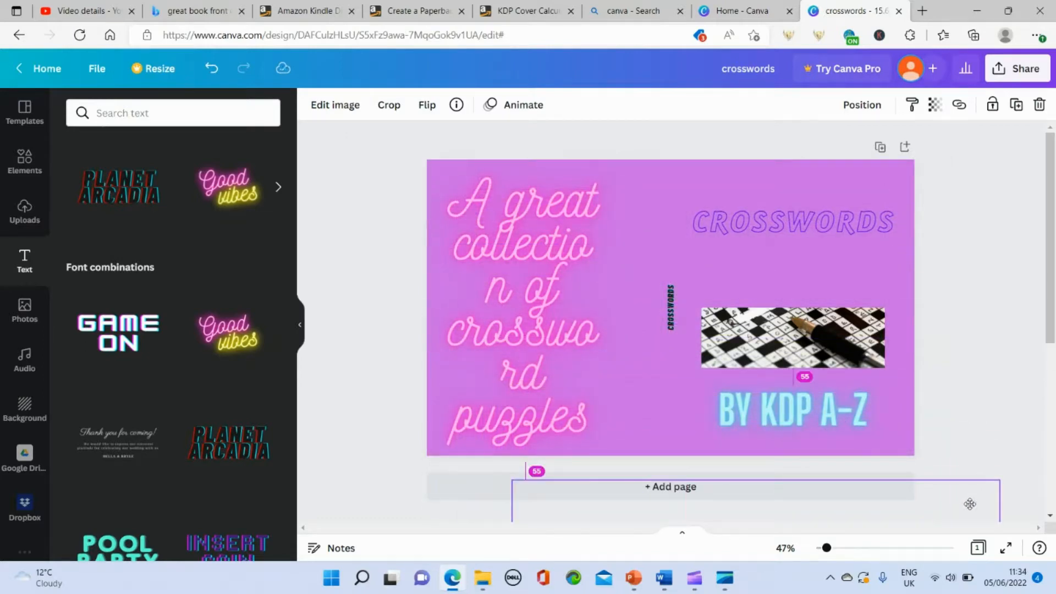
{"action": "left_click_drag", "start_coordinate": [970, 504], "coordinate": [881, 180]}
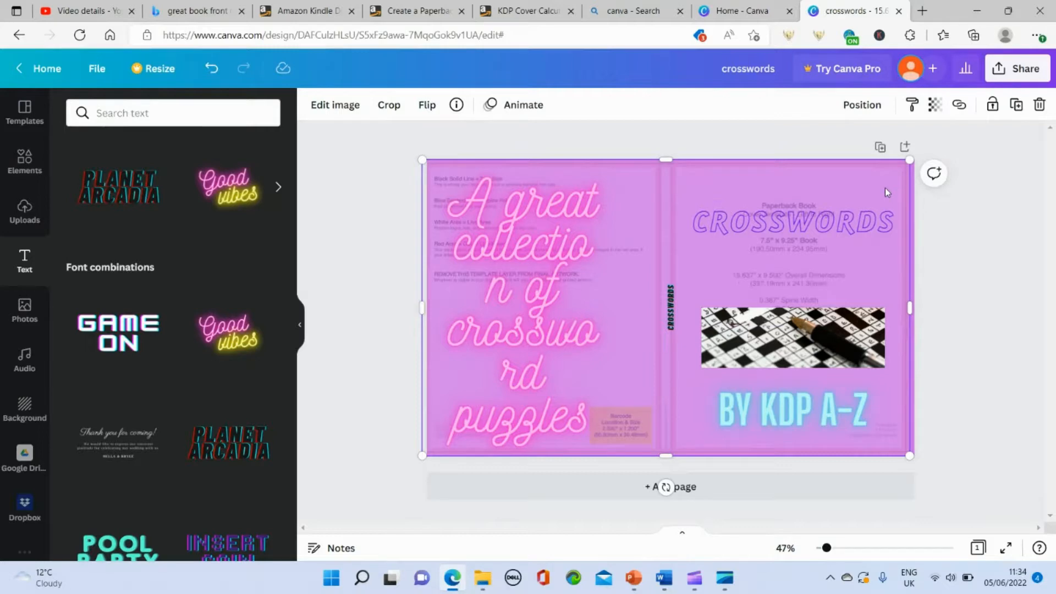
{"action": "key", "text": "Delete"}
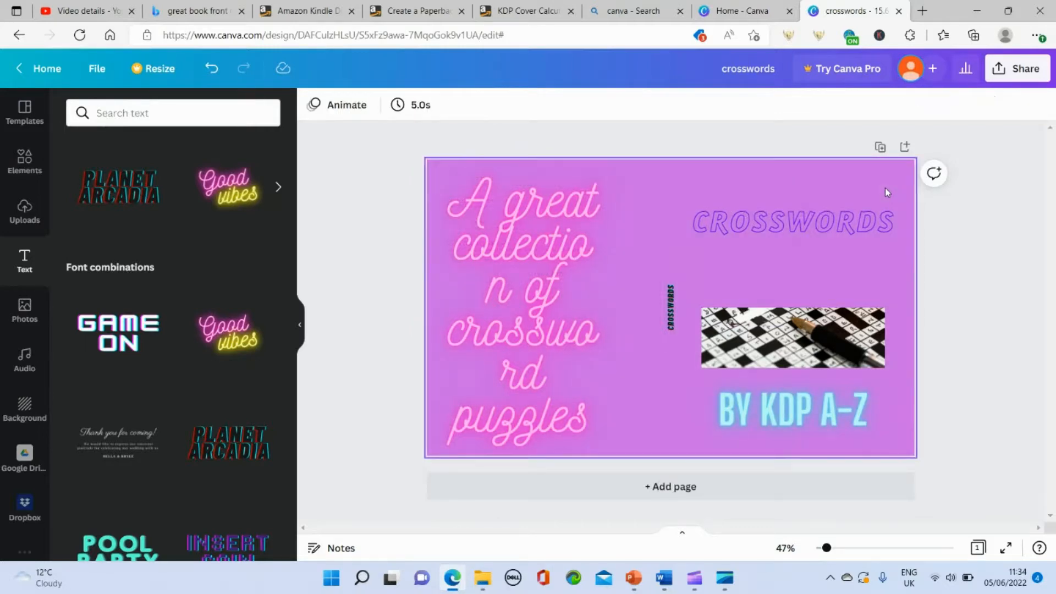
Download the crosswords cover design as a PDF Print file, without crop marks and bleed
{"action": "left_click", "coordinate": [98, 68]}
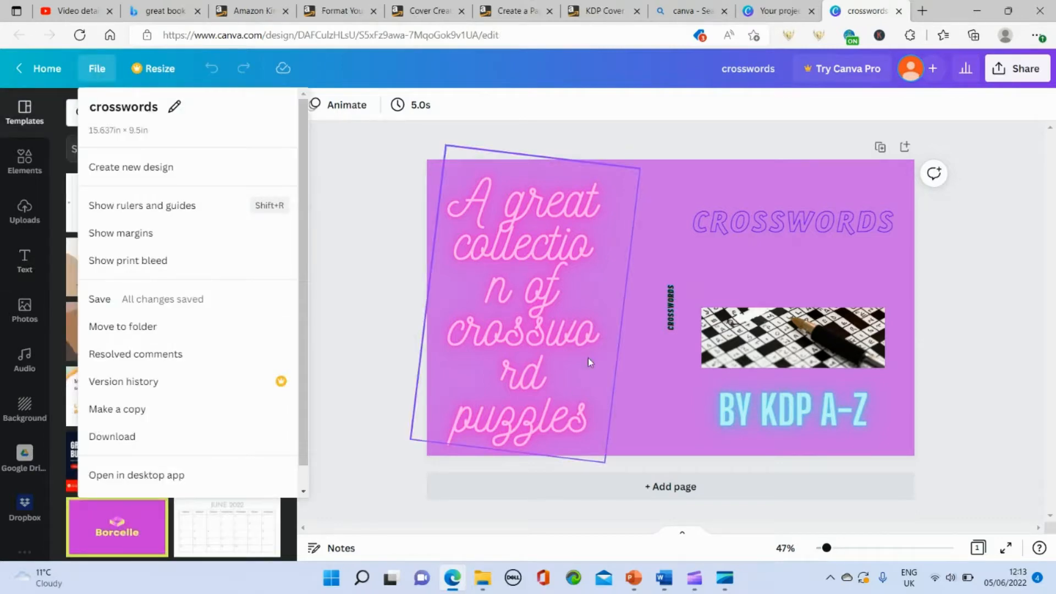
{"action": "left_click", "coordinate": [113, 443]}
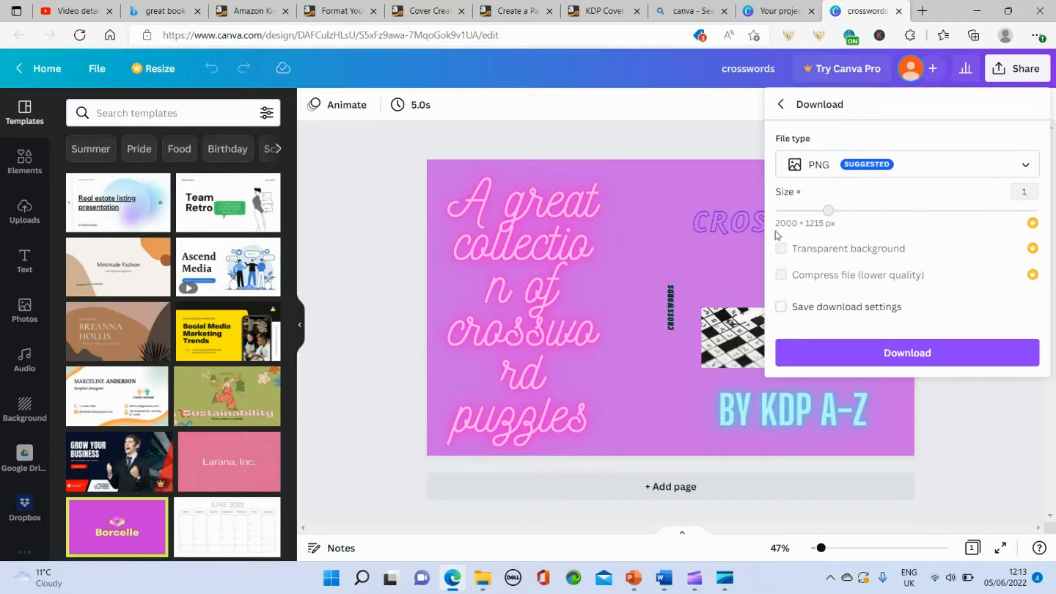
{"action": "left_click", "coordinate": [924, 171]}
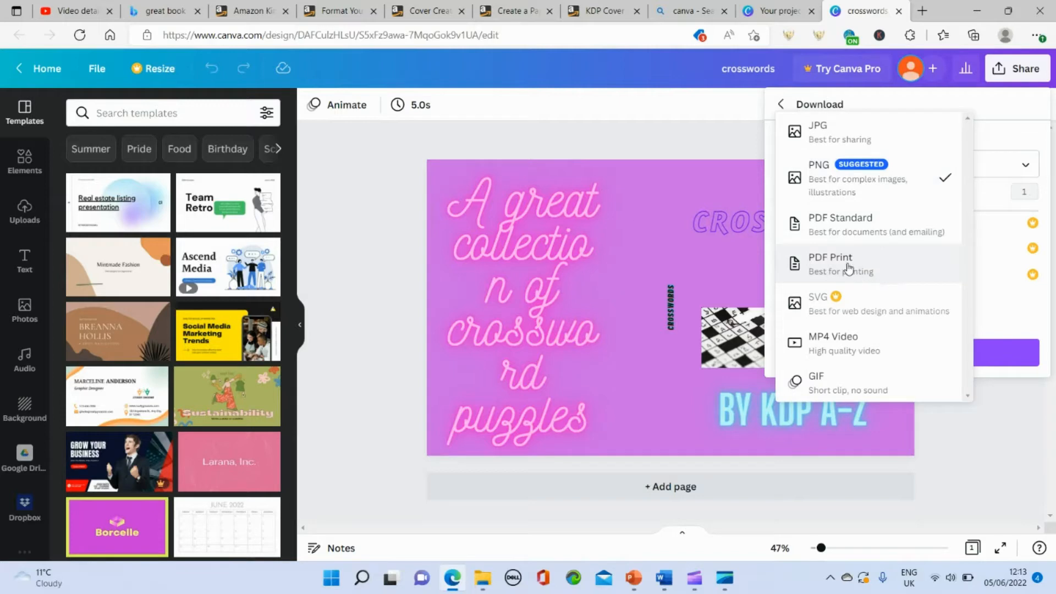
{"action": "left_click", "coordinate": [836, 267]}
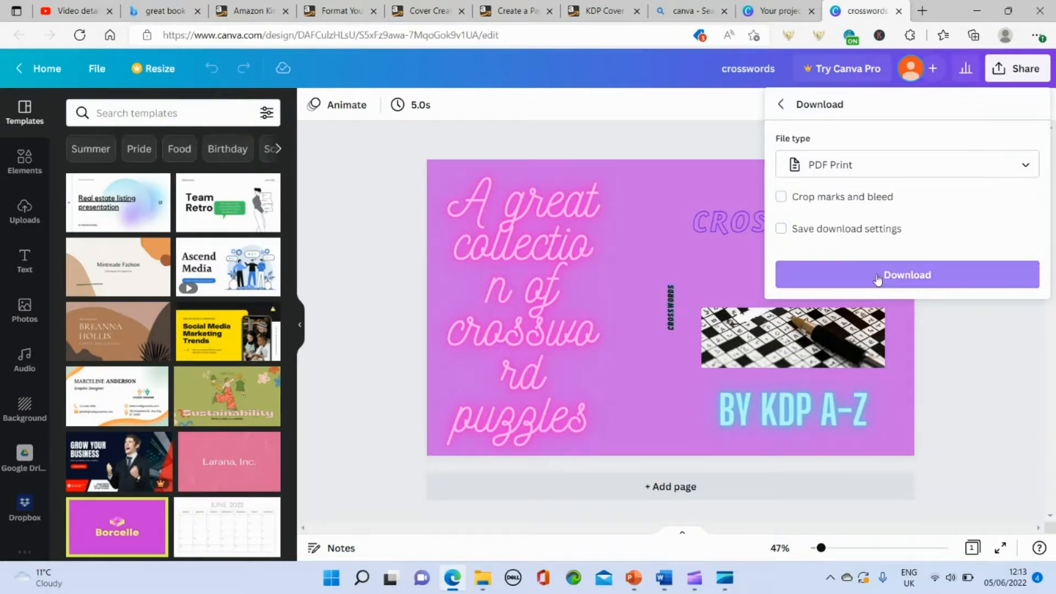
{"action": "left_click", "coordinate": [839, 283]}
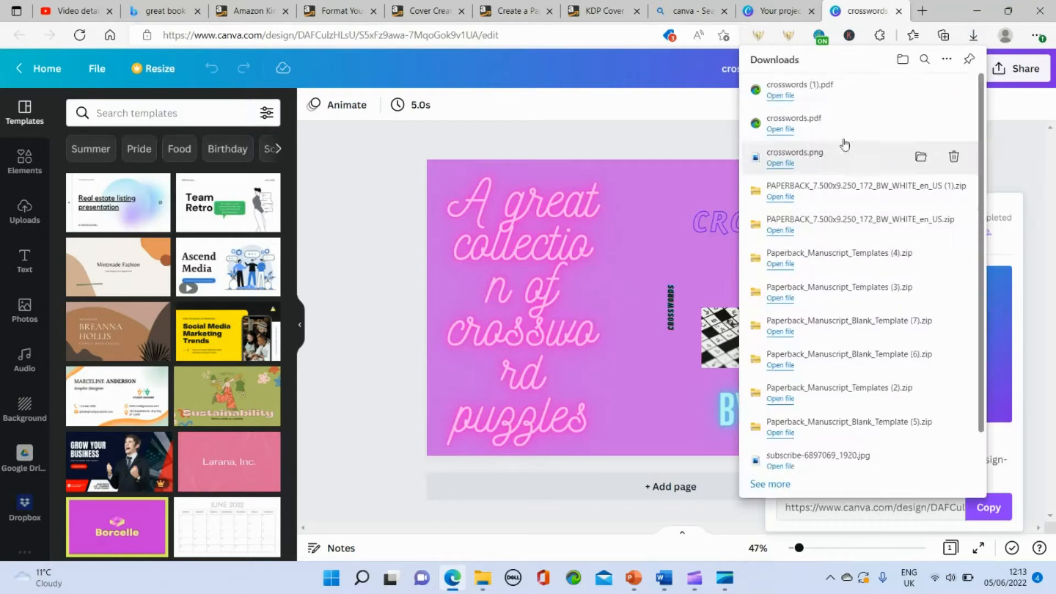
Open the downloaded crosswords (1).pdf and examine the back-cover blurb, spine text, front title, photo and author line
{"action": "left_click", "coordinate": [776, 101]}
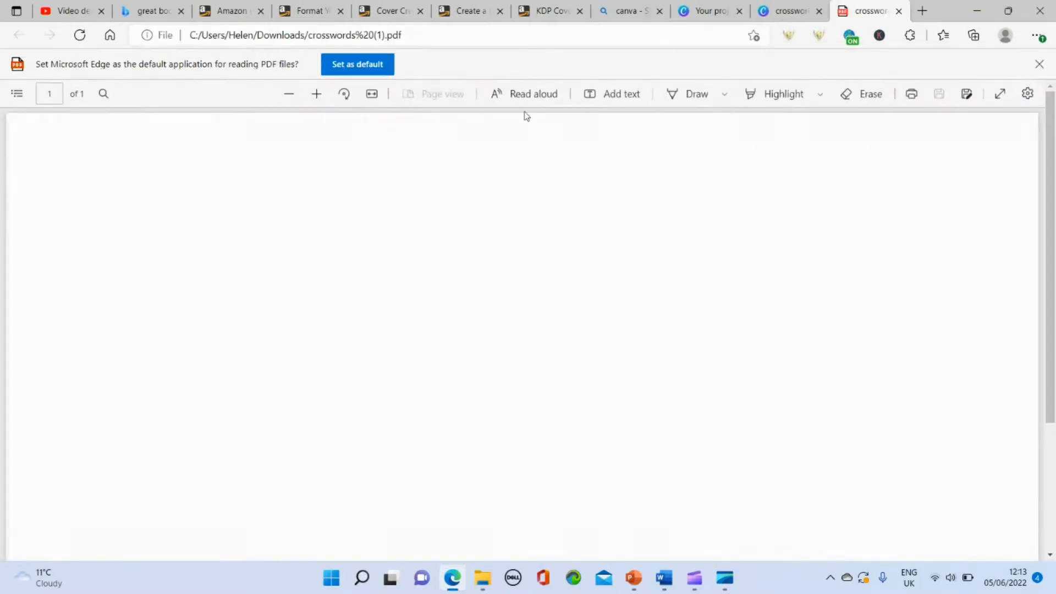
{"action": "scroll", "coordinate": [396, 336], "scroll_direction": "down", "scroll_amount": 2}
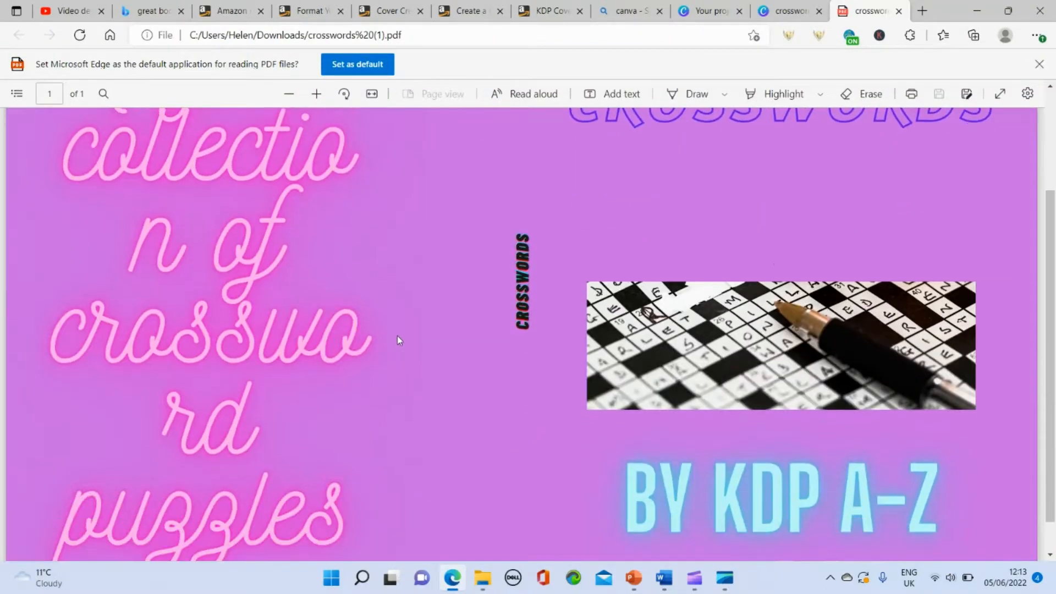
{"action": "scroll", "coordinate": [341, 315], "scroll_direction": "up", "scroll_amount": 2}
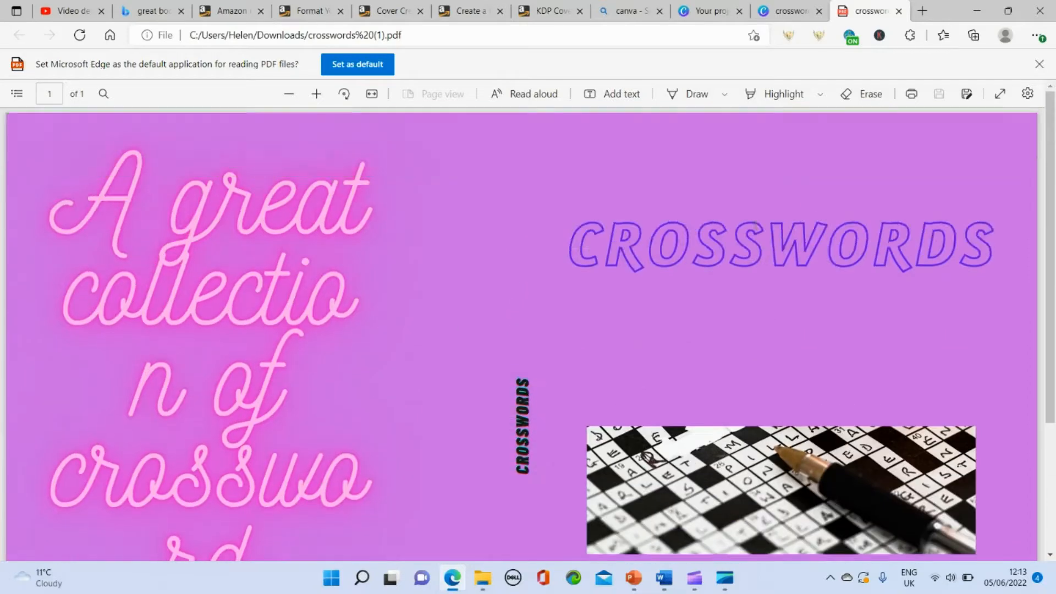
{"action": "left_click", "coordinate": [967, 95]}
{"action": "scroll", "coordinate": [545, 283], "scroll_direction": "down", "scroll_amount": 3}
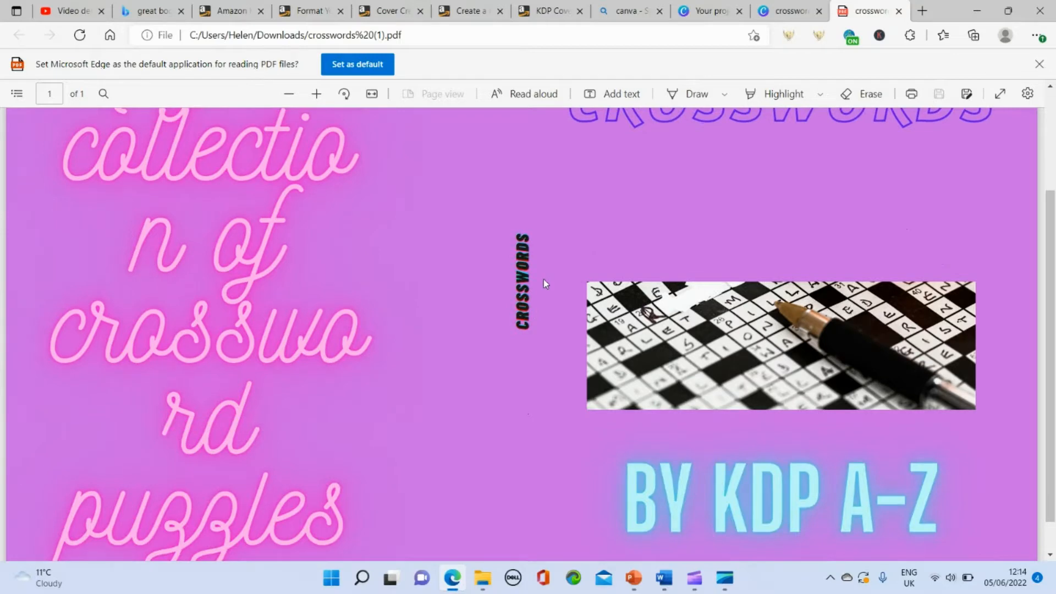
{"action": "scroll", "coordinate": [545, 283], "scroll_direction": "up", "scroll_amount": 3}
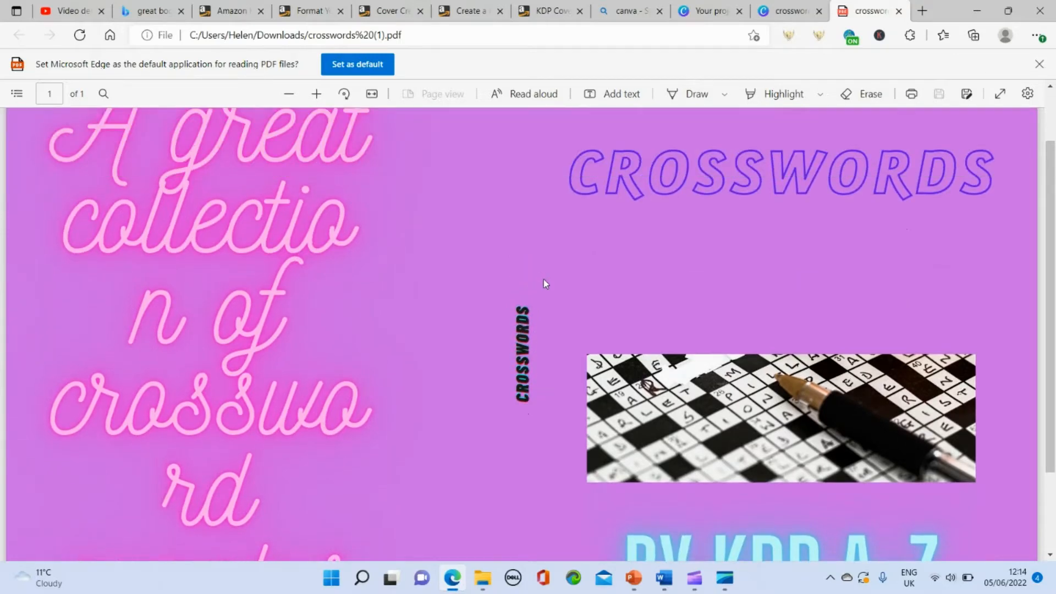
{"action": "scroll", "coordinate": [545, 282], "scroll_direction": "up", "scroll_amount": 1}
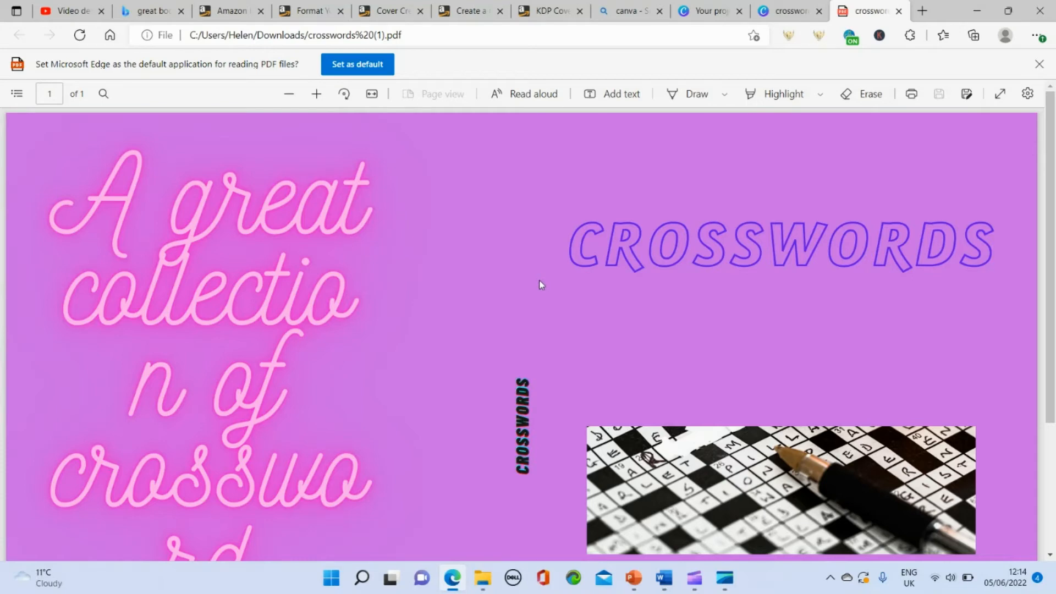
{"action": "scroll", "coordinate": [539, 283], "scroll_direction": "down", "scroll_amount": 1}
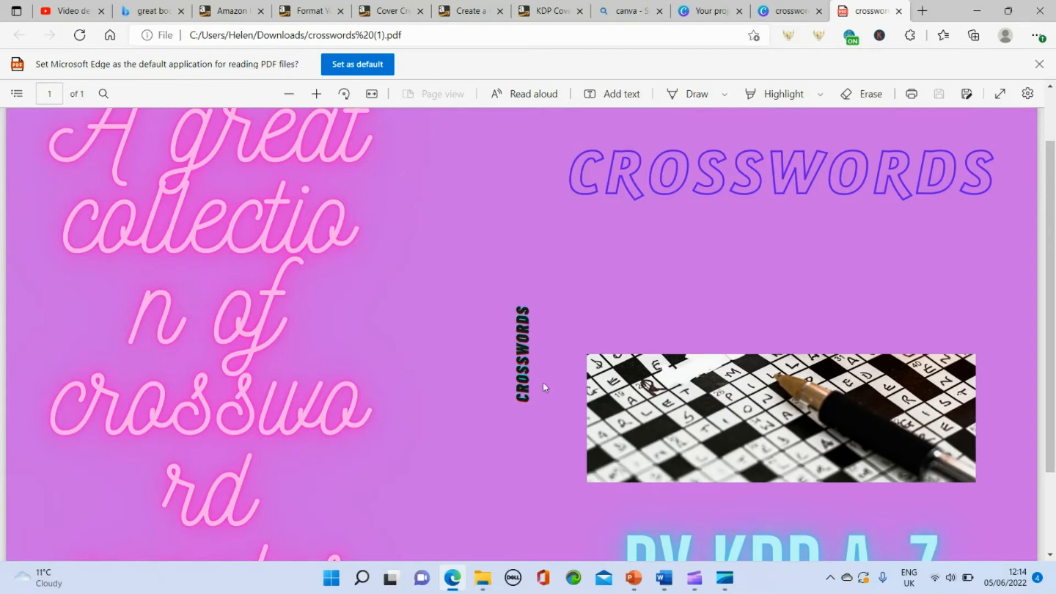
{"action": "scroll", "coordinate": [585, 167], "scroll_direction": "up", "scroll_amount": 1}
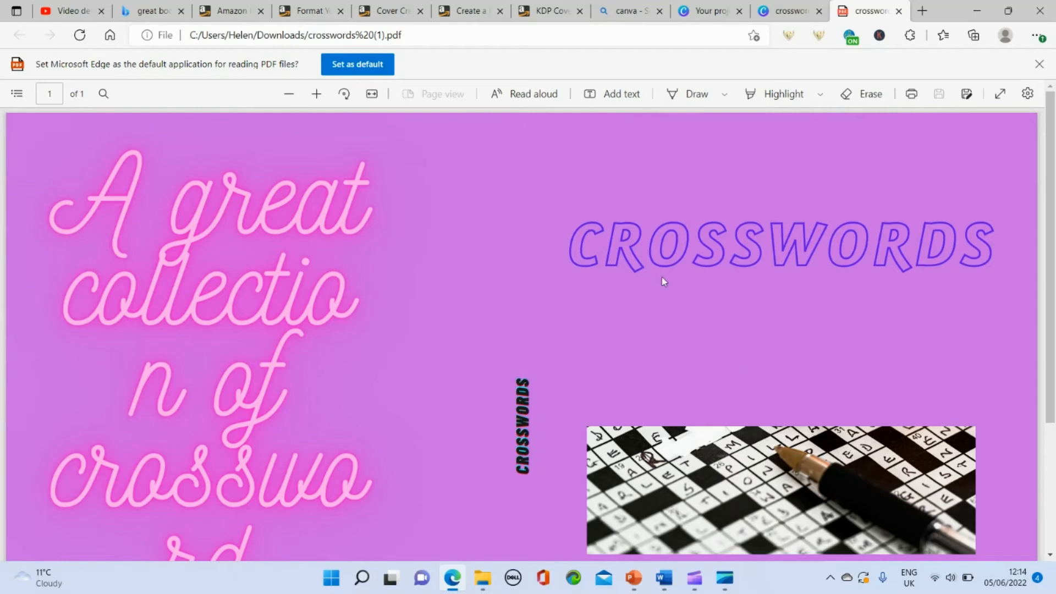
{"action": "scroll", "coordinate": [671, 318], "scroll_direction": "down", "scroll_amount": 2}
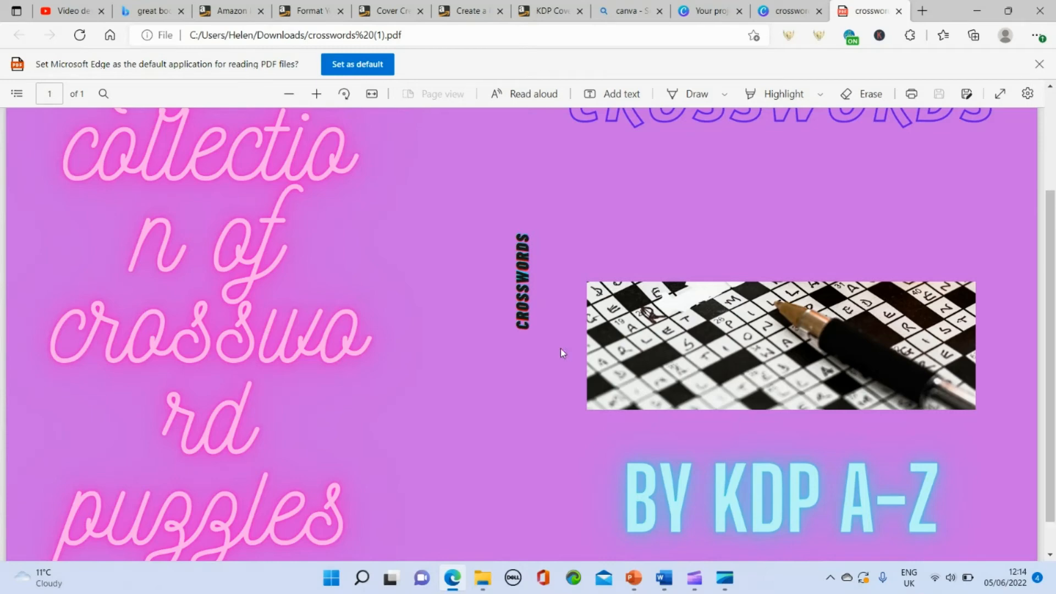
{"action": "scroll", "coordinate": [561, 353], "scroll_direction": "up", "scroll_amount": 2}
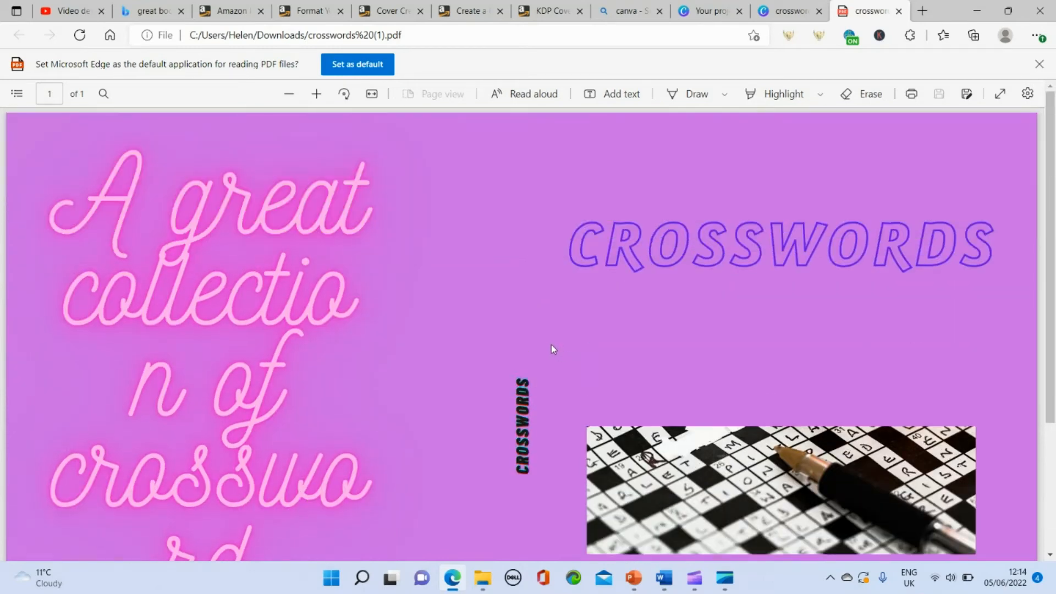